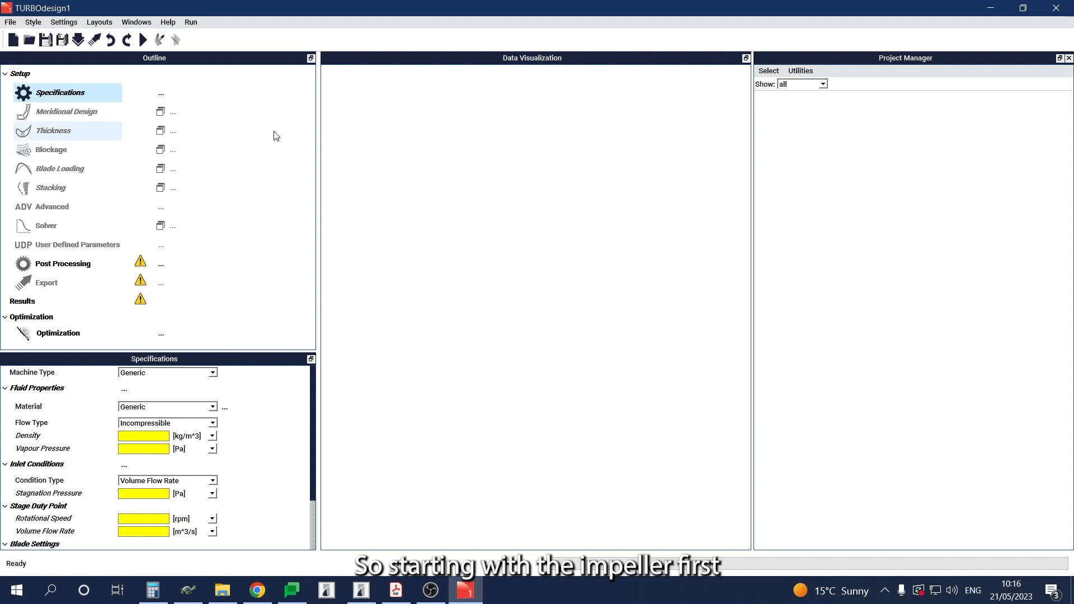
# Step: Open the impeller design file CC-Impeller.tds and review its specifications
pyautogui.click(29, 41)
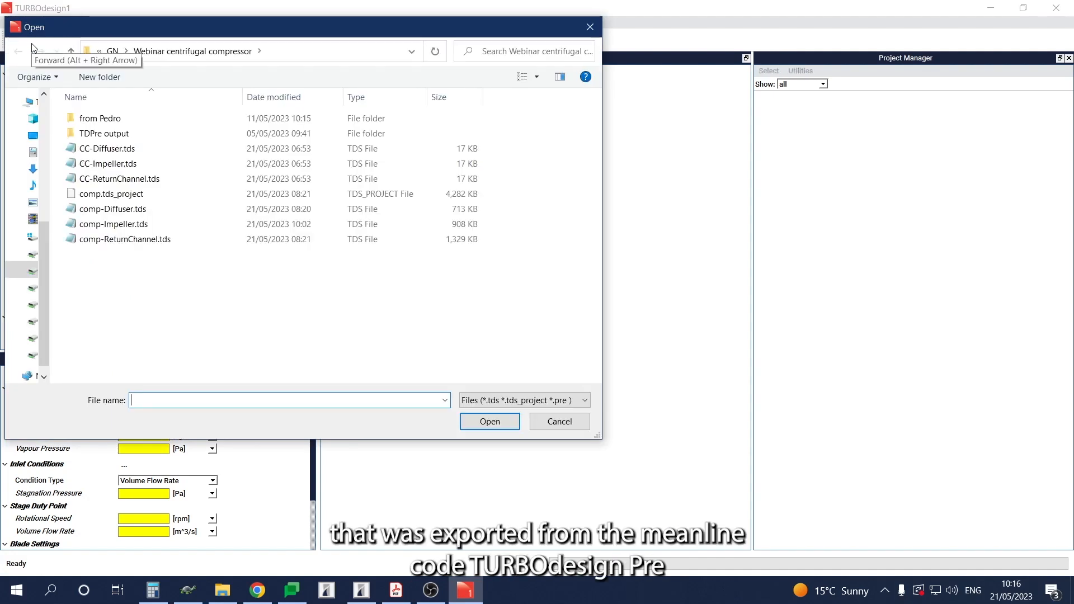
pyautogui.doubleClick(123, 165)
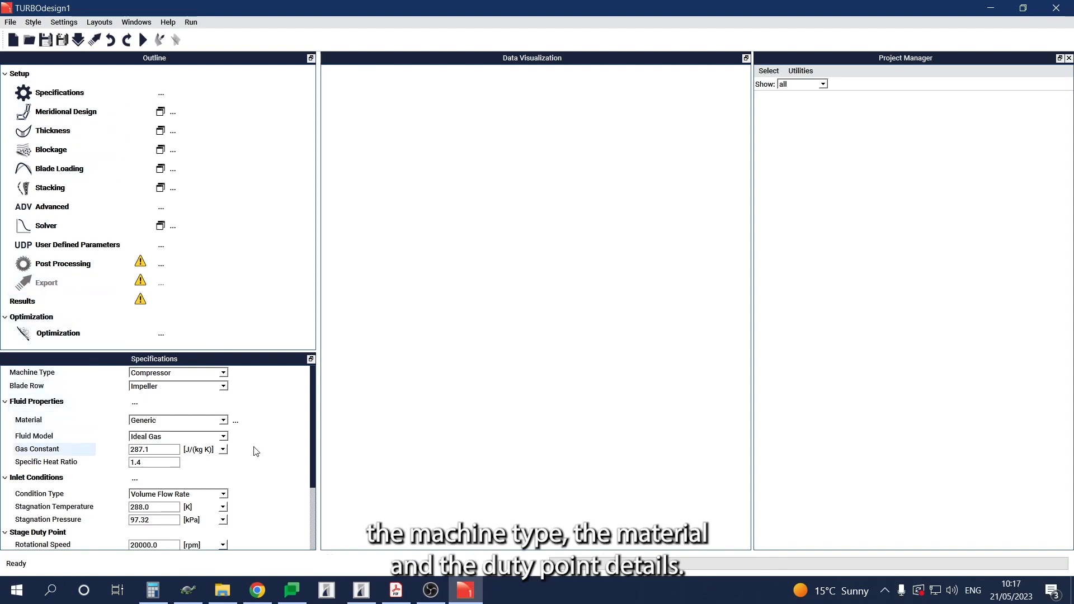
pyautogui.scroll(-5, 256, 457)
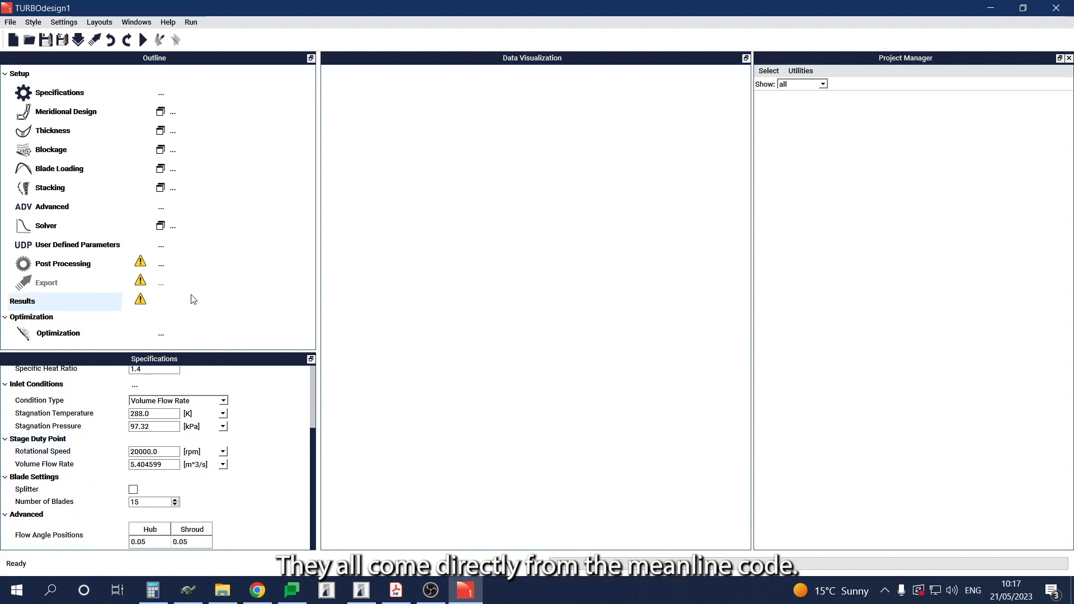
# Step: Examine the meridional design plot and the meridional geometry editor, exiting without import and closing the plot
pyautogui.click(76, 119)
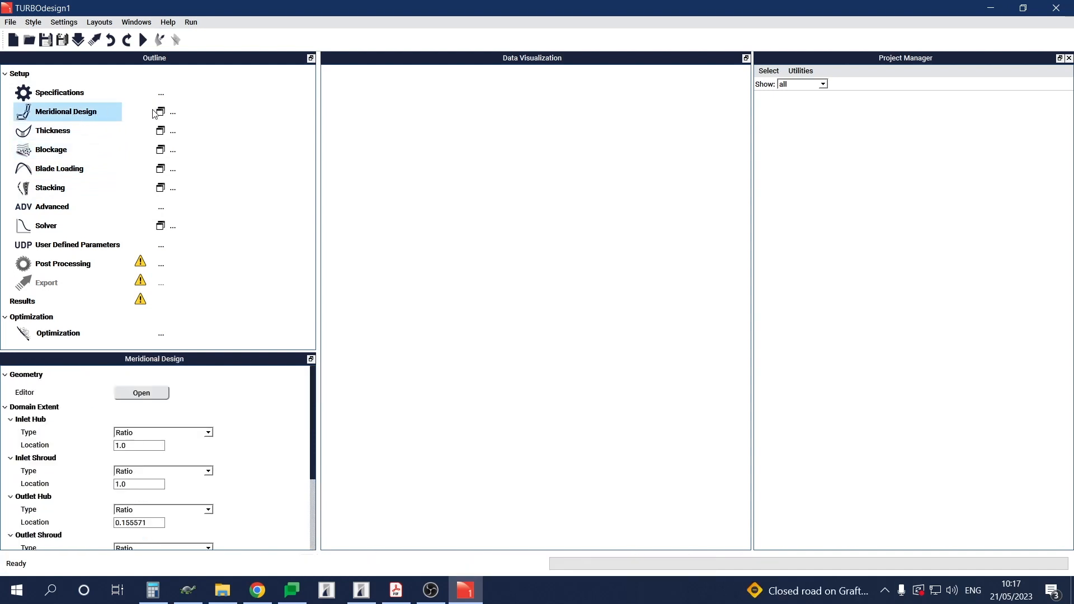
pyautogui.click(159, 112)
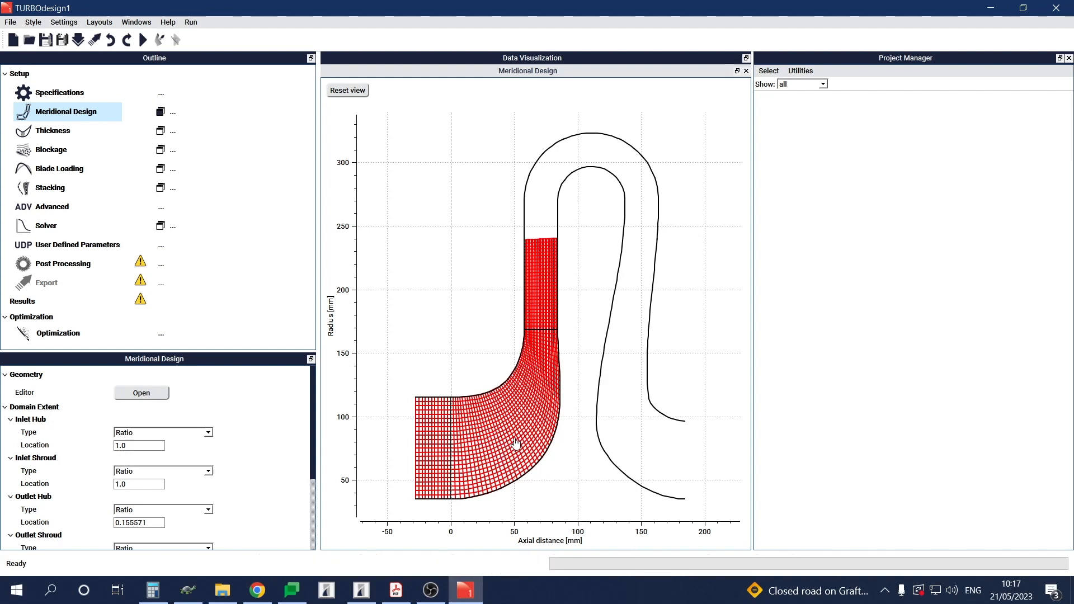
pyautogui.click(154, 396)
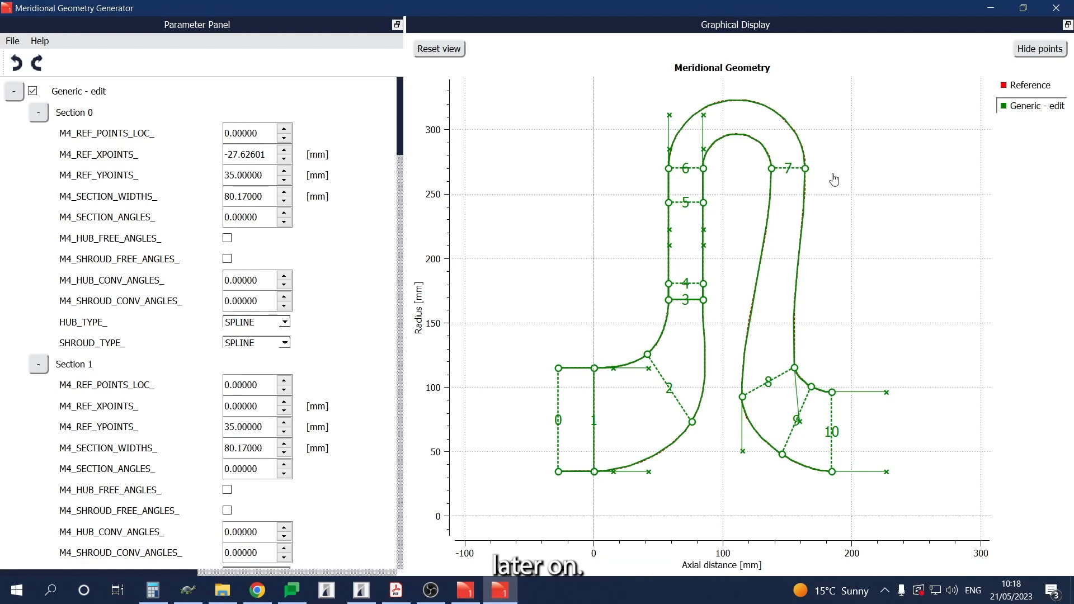
pyautogui.click(1056, 8)
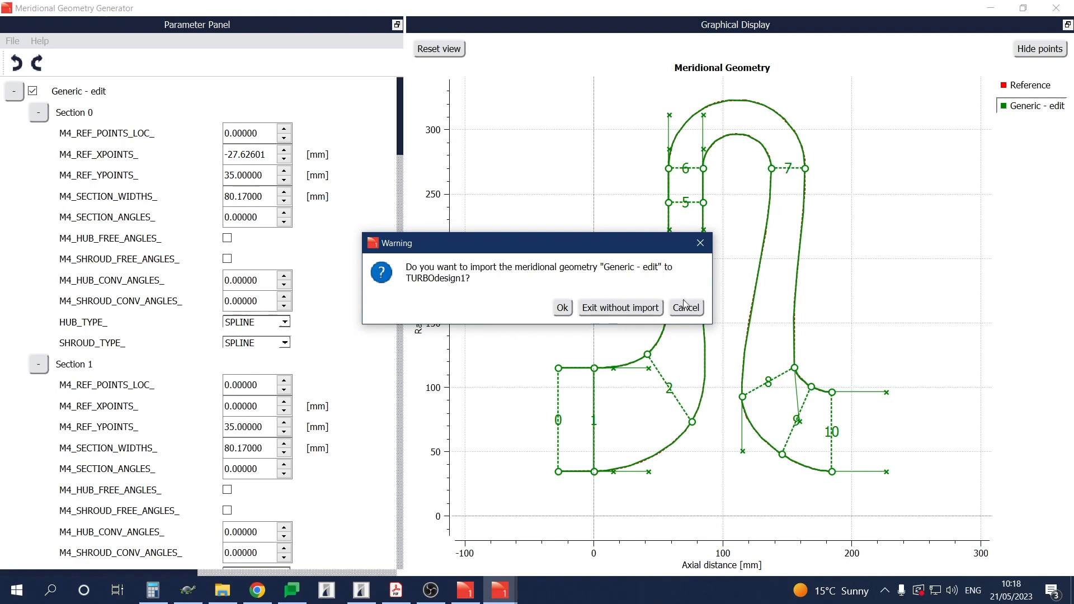
pyautogui.click(656, 311)
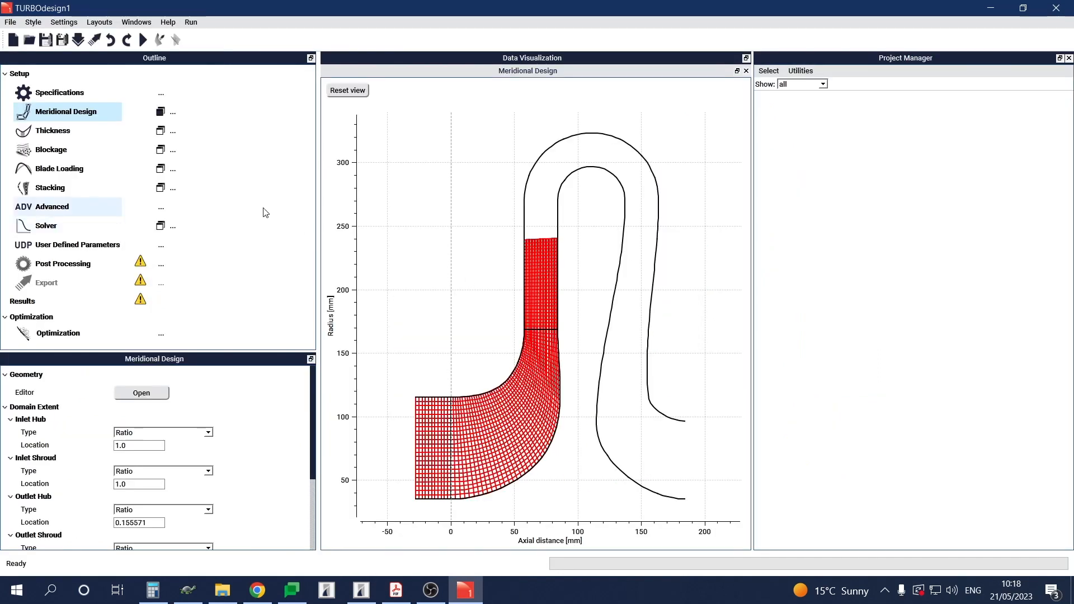
pyautogui.click(161, 117)
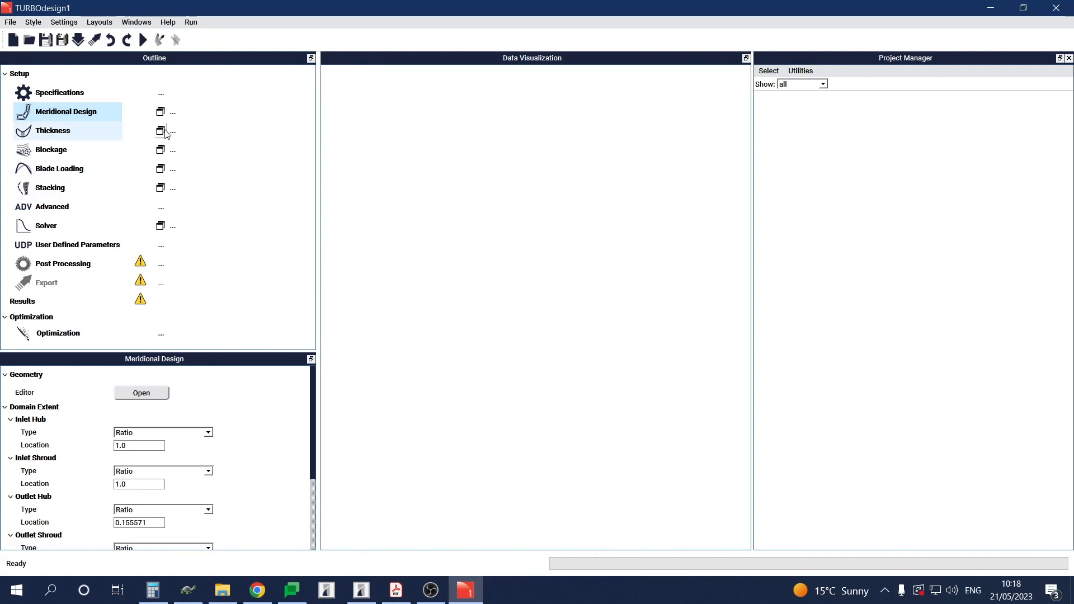
# Step: Examine the main blade's thickness plot and the available thickness type and streamwise distribution options
pyautogui.click(165, 132)
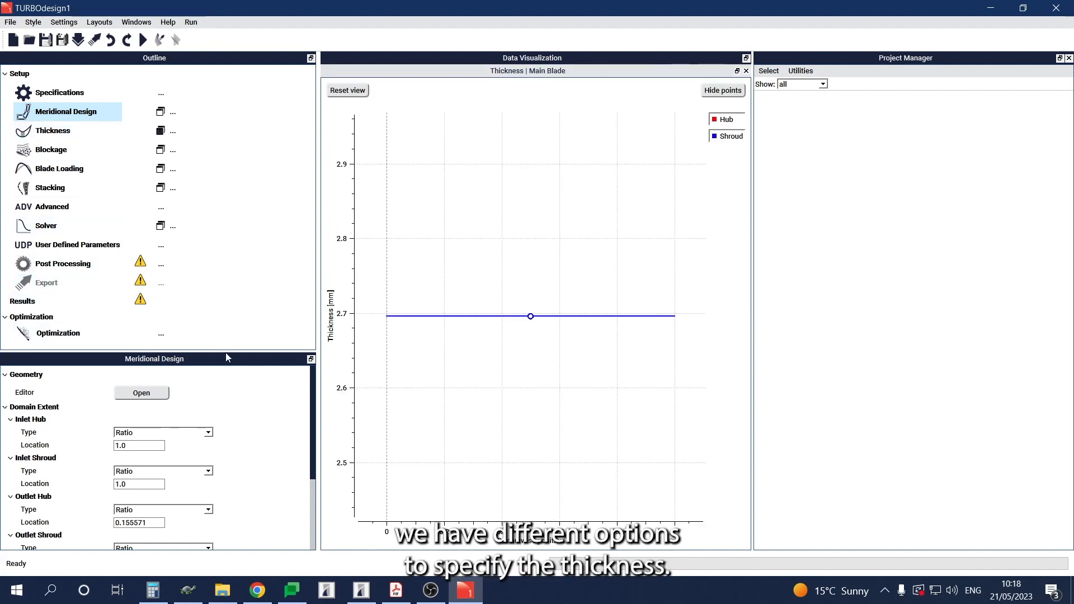
pyautogui.moveTo(226, 351); pyautogui.dragTo(225, 329)
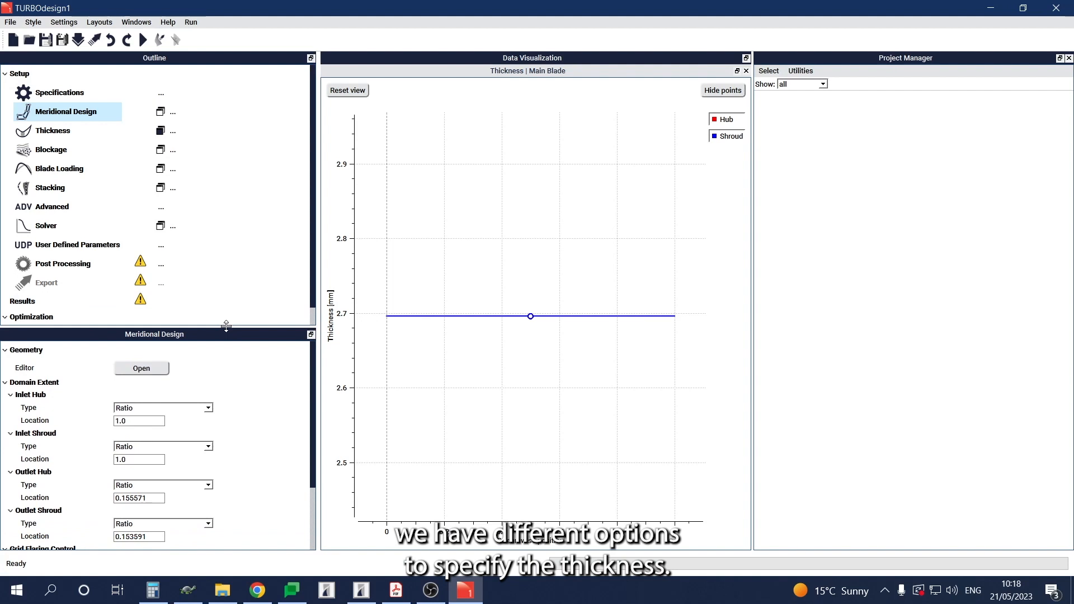
pyautogui.click(59, 137)
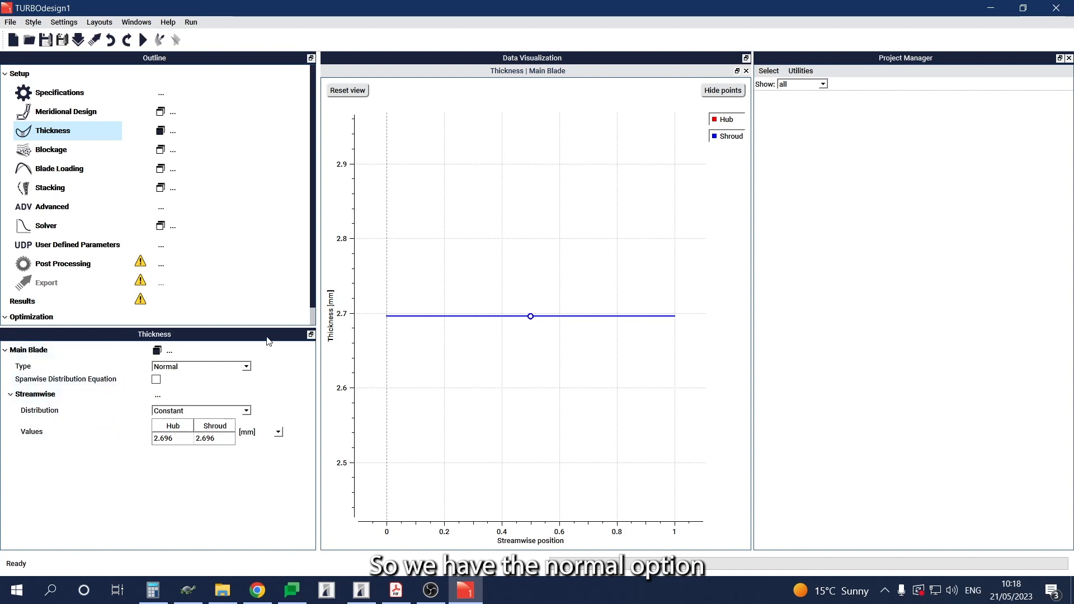
pyautogui.click(246, 367)
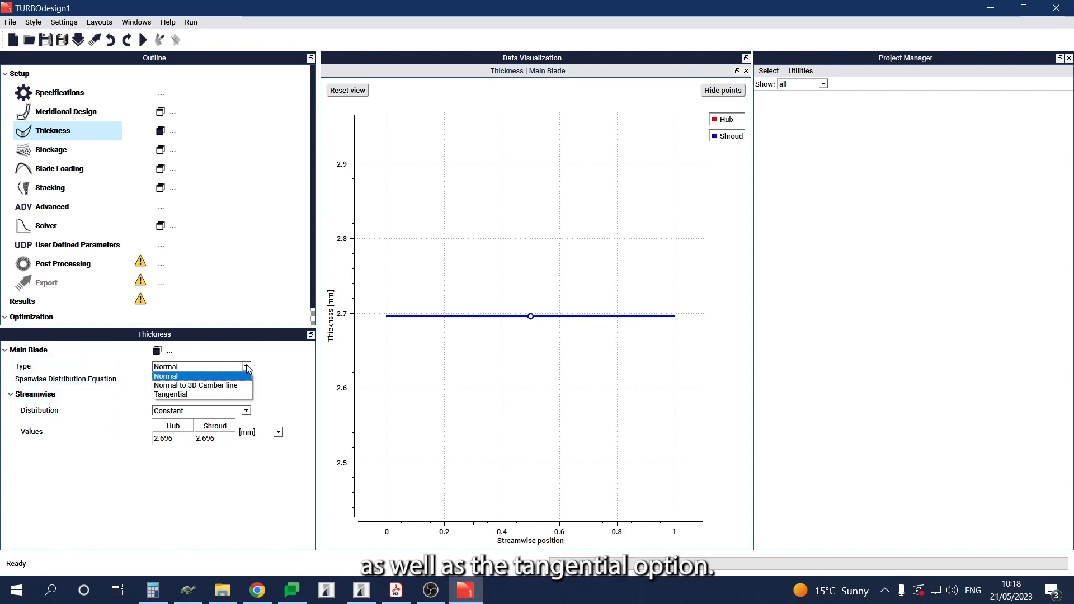
pyautogui.click(246, 367)
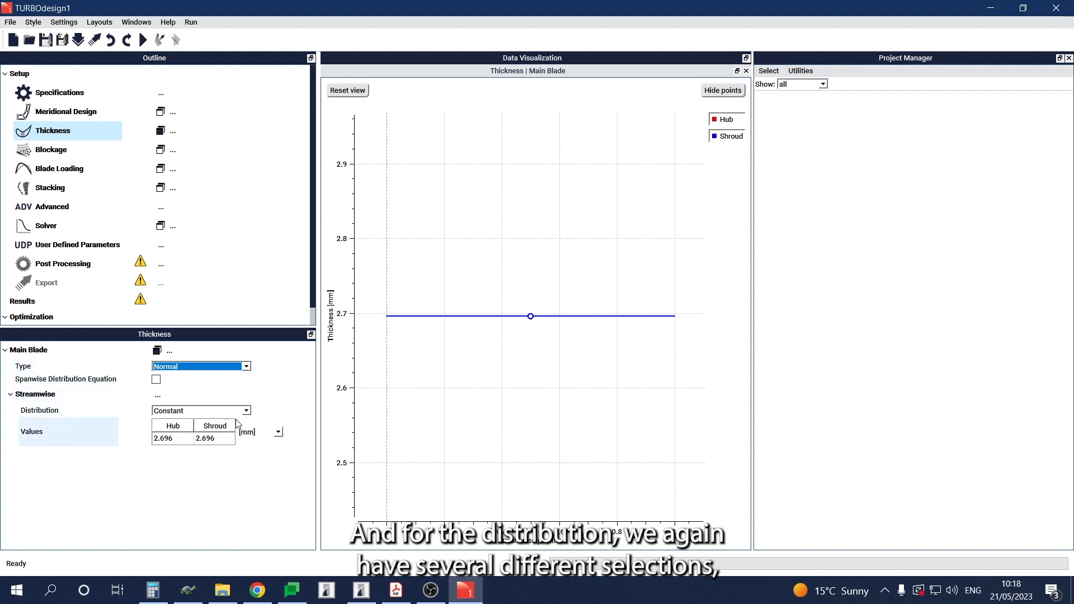
pyautogui.click(245, 414)
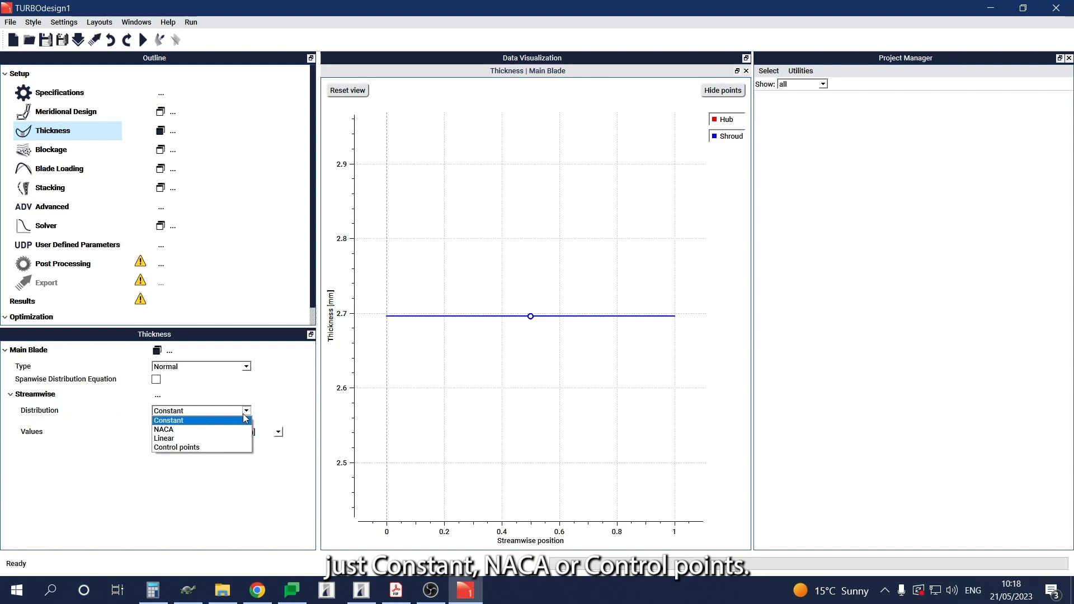
pyautogui.click(244, 415)
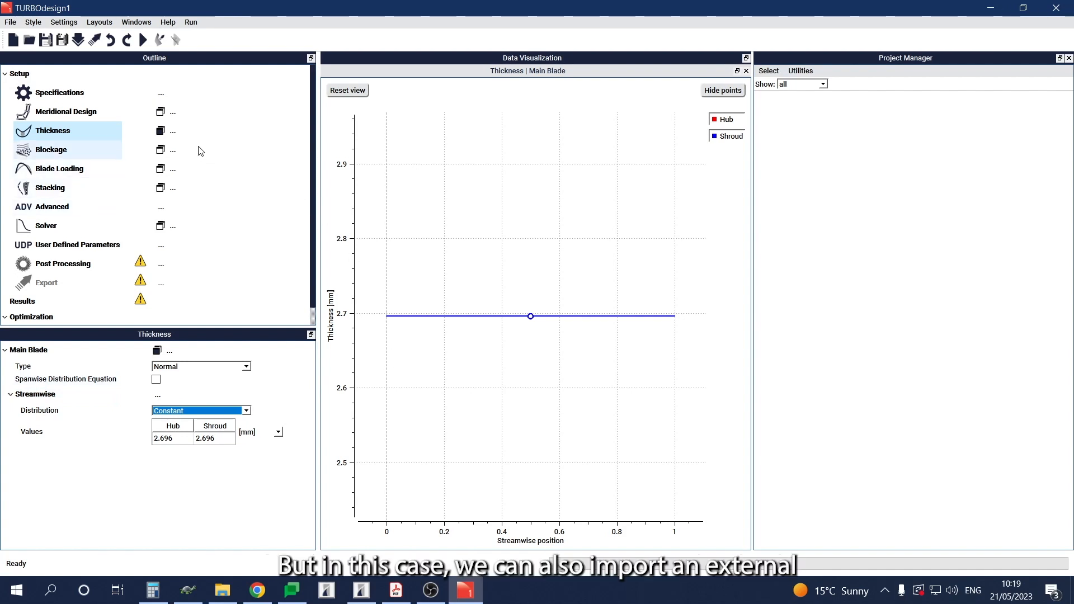
# Step: Import the blade thickness profile from thick_impeller.th with refitting, and close the thickness plot
pyautogui.click(173, 133)
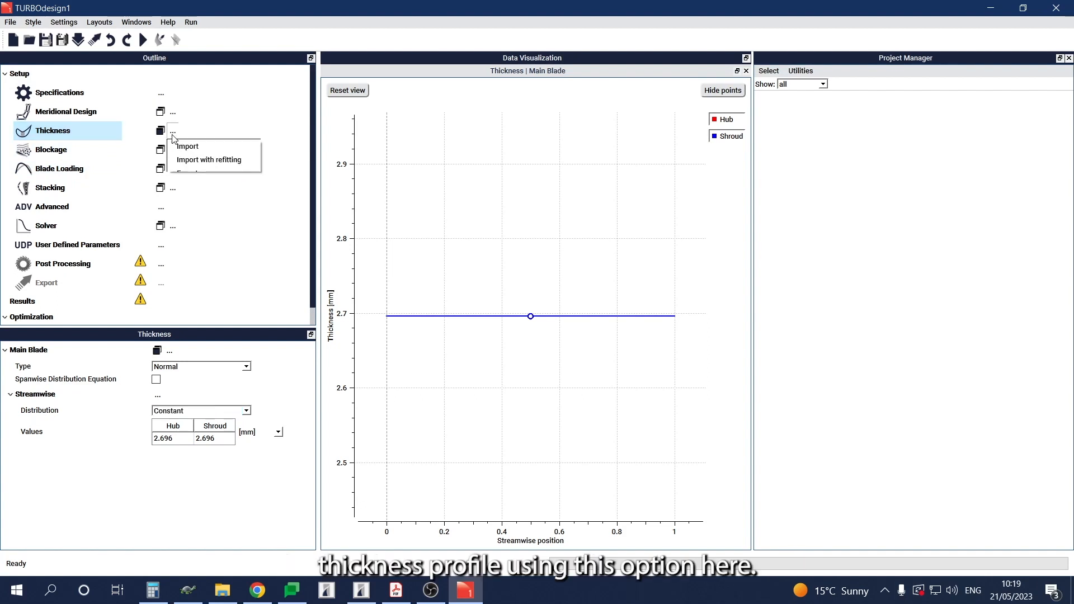
pyautogui.click(203, 160)
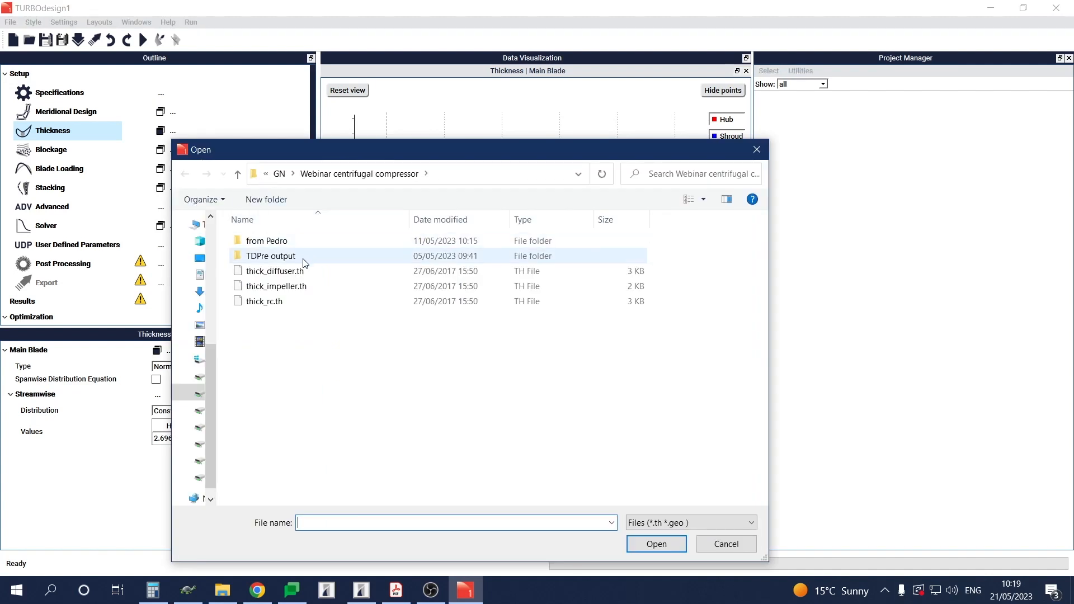
pyautogui.doubleClick(273, 286)
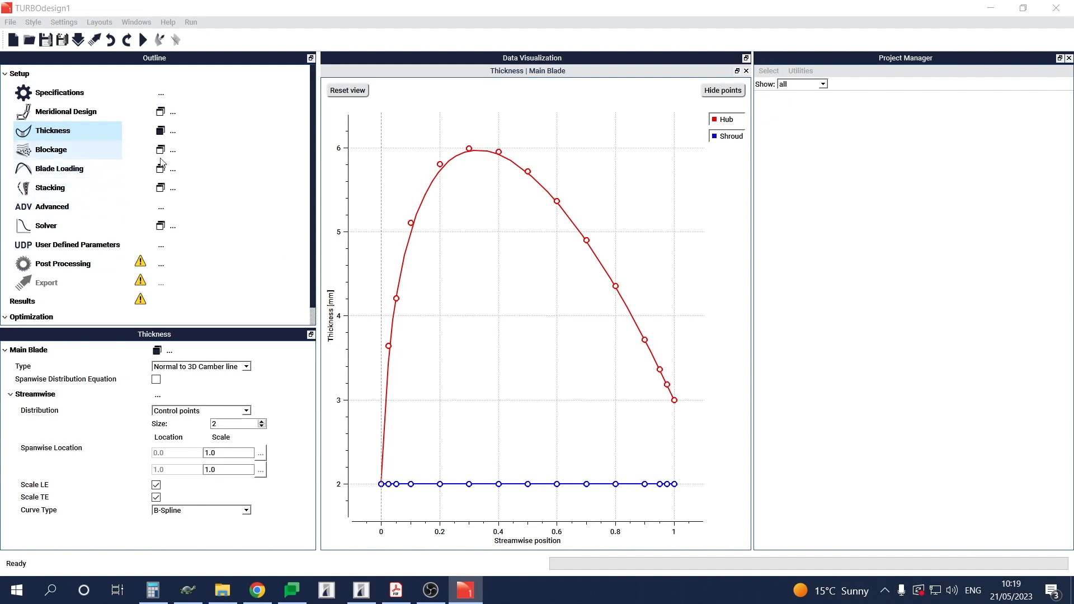
pyautogui.click(159, 135)
pyautogui.click(160, 132)
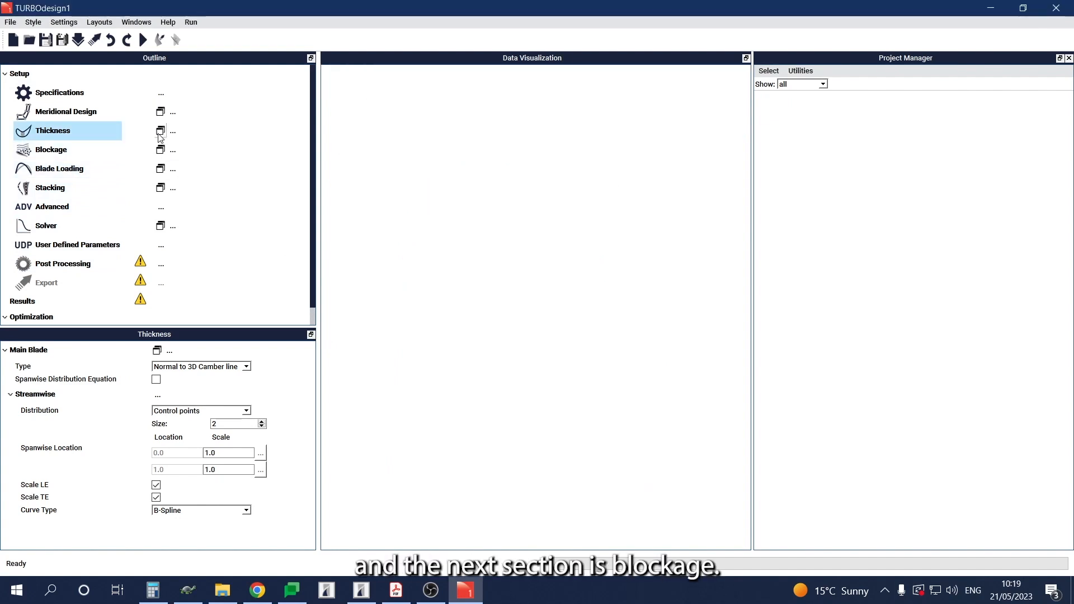
# Step: Review the blockage setting and examine the spanwise rVt* and streamwise blade loading plots
pyautogui.click(82, 159)
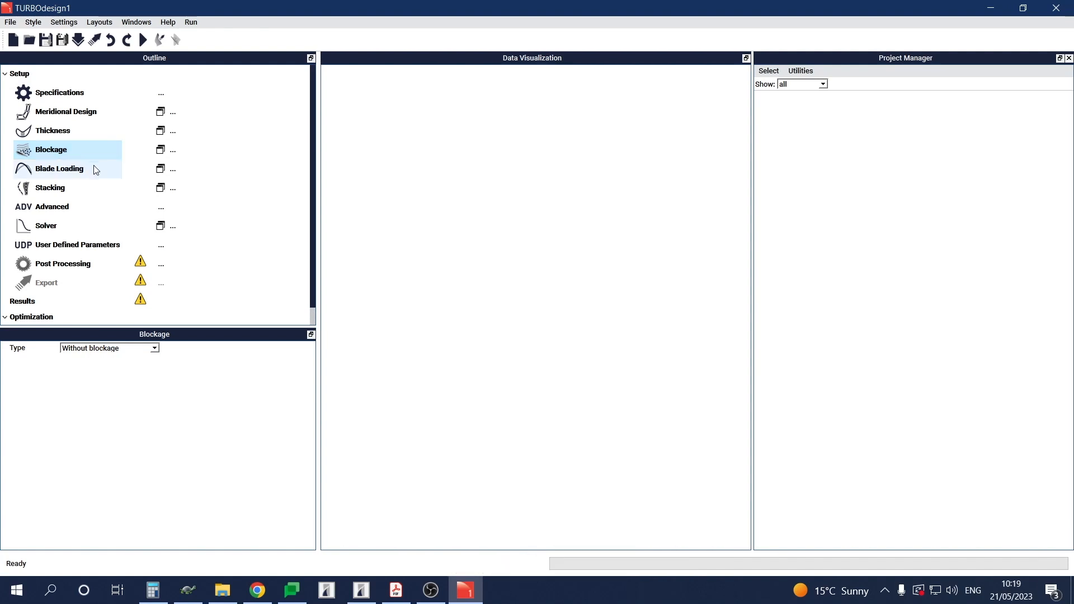
pyautogui.click(98, 170)
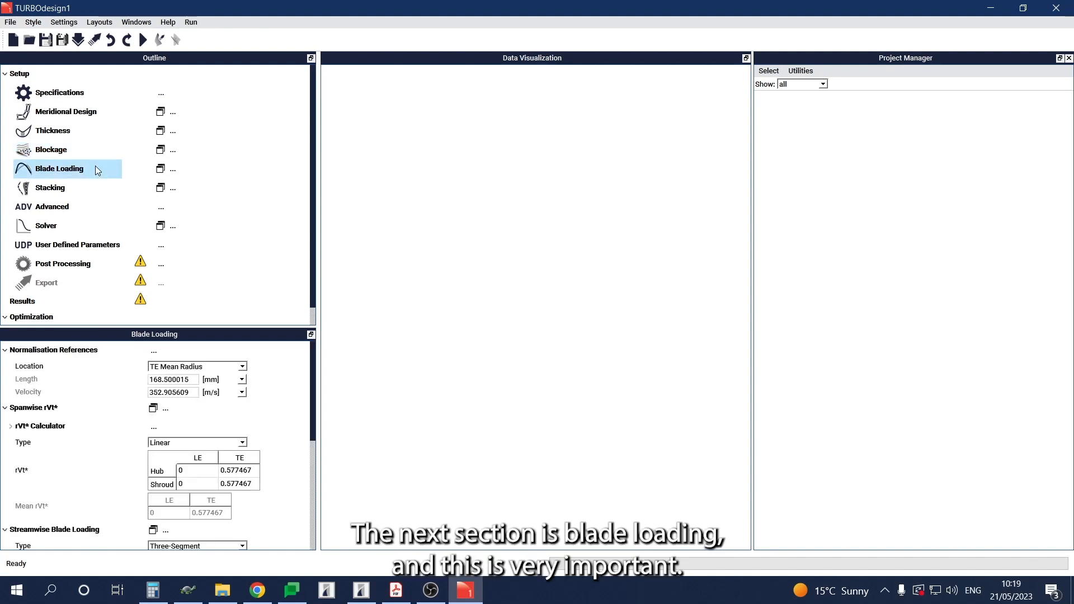
pyautogui.click(161, 170)
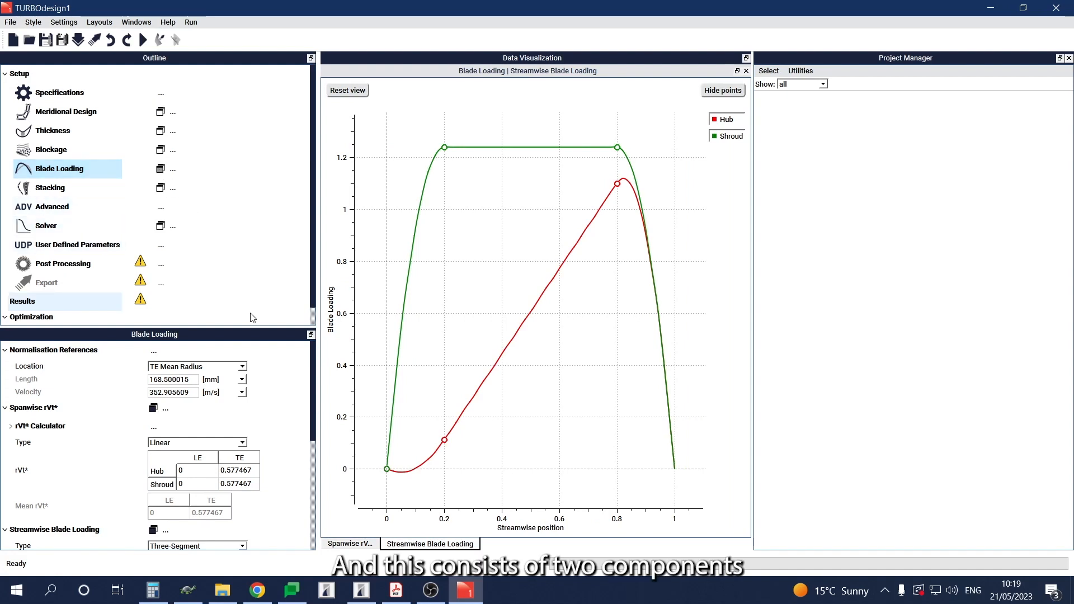
pyautogui.click(338, 543)
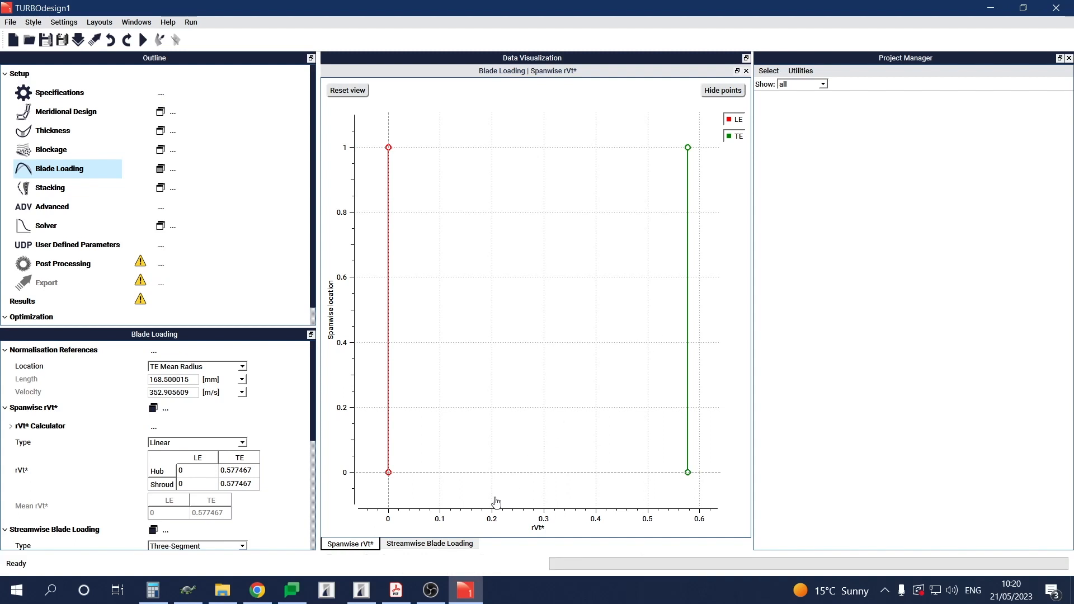
pyautogui.click(455, 544)
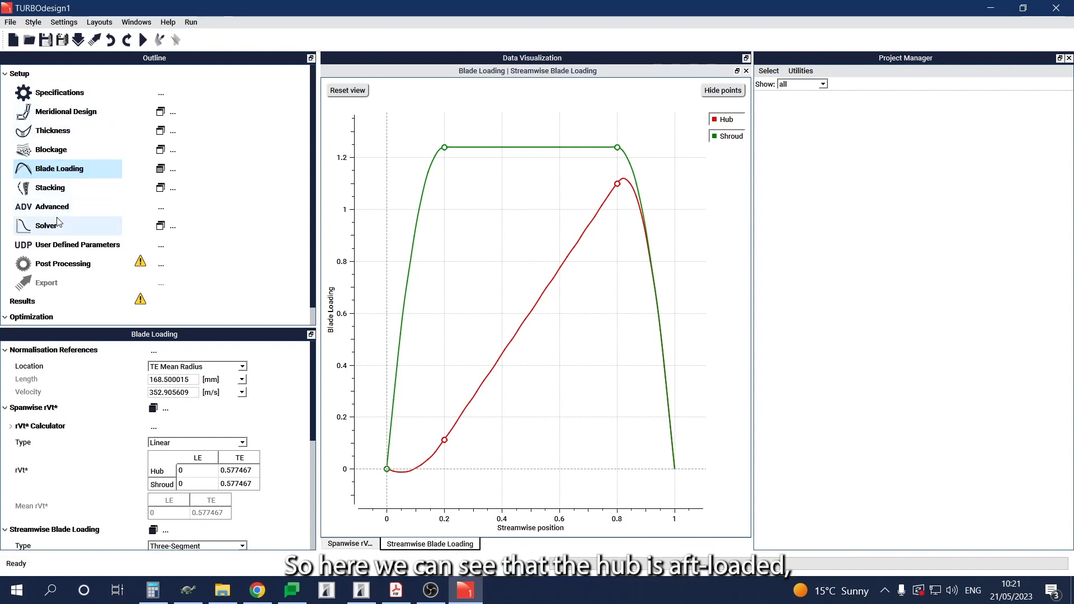
# Step: Set the impeller's stacking type to Linear
pyautogui.click(54, 198)
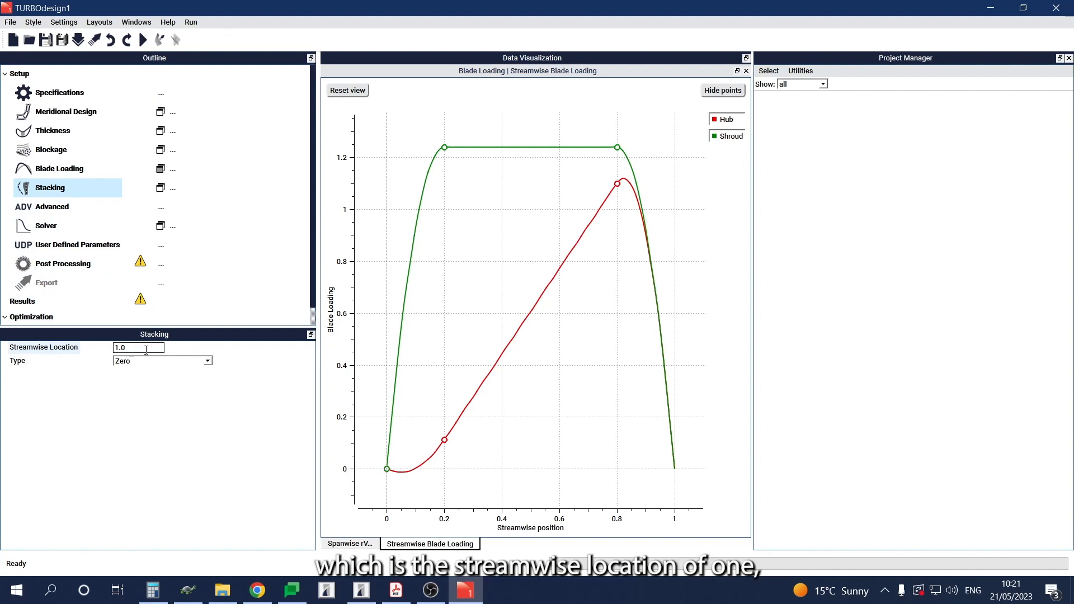
pyautogui.click(207, 361)
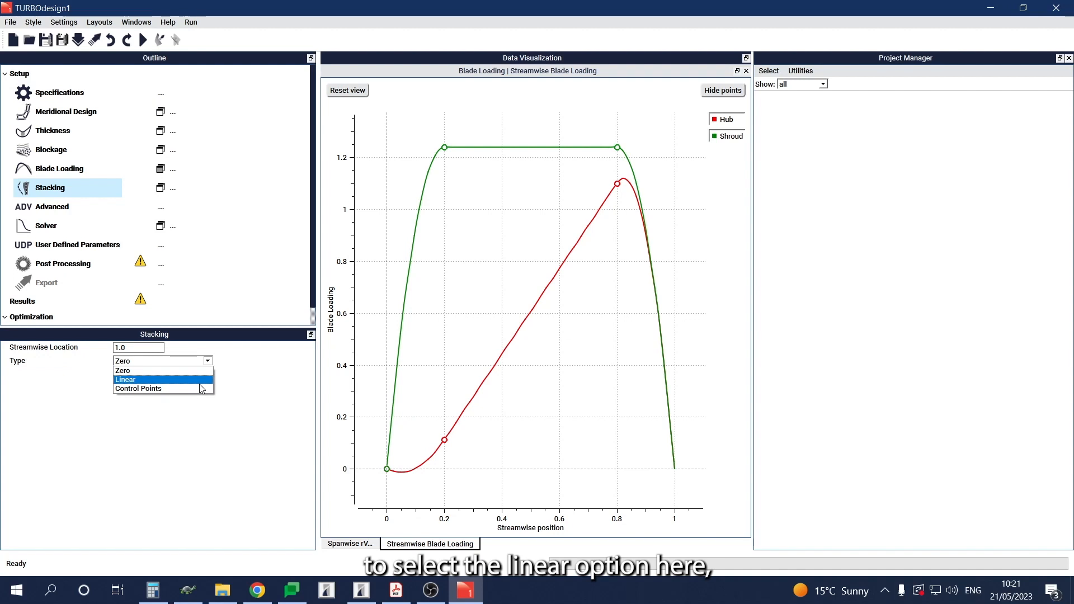
pyautogui.click(199, 380)
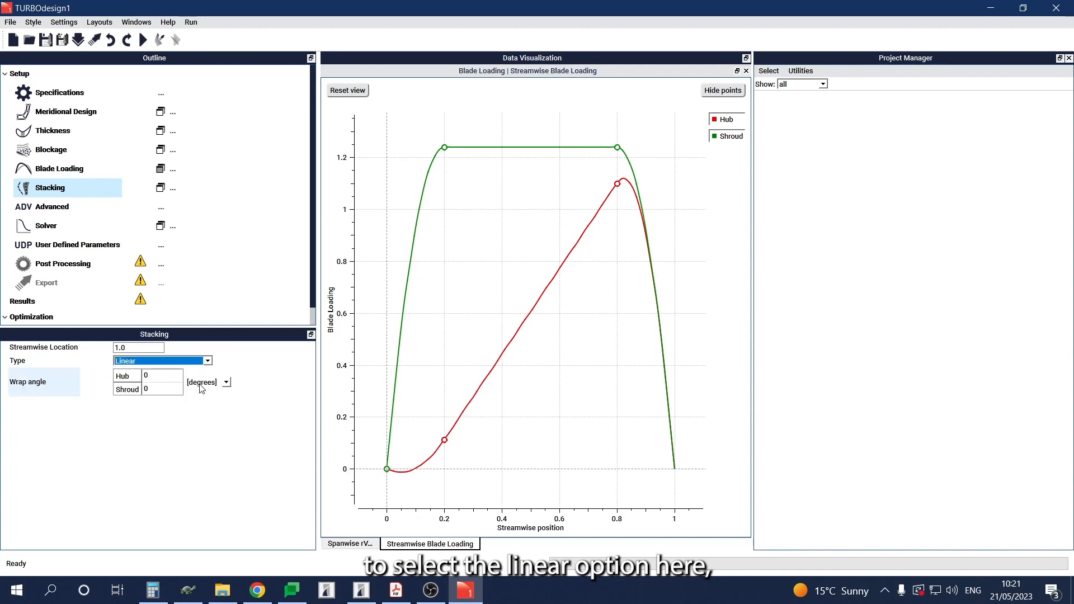
pyautogui.click(185, 430)
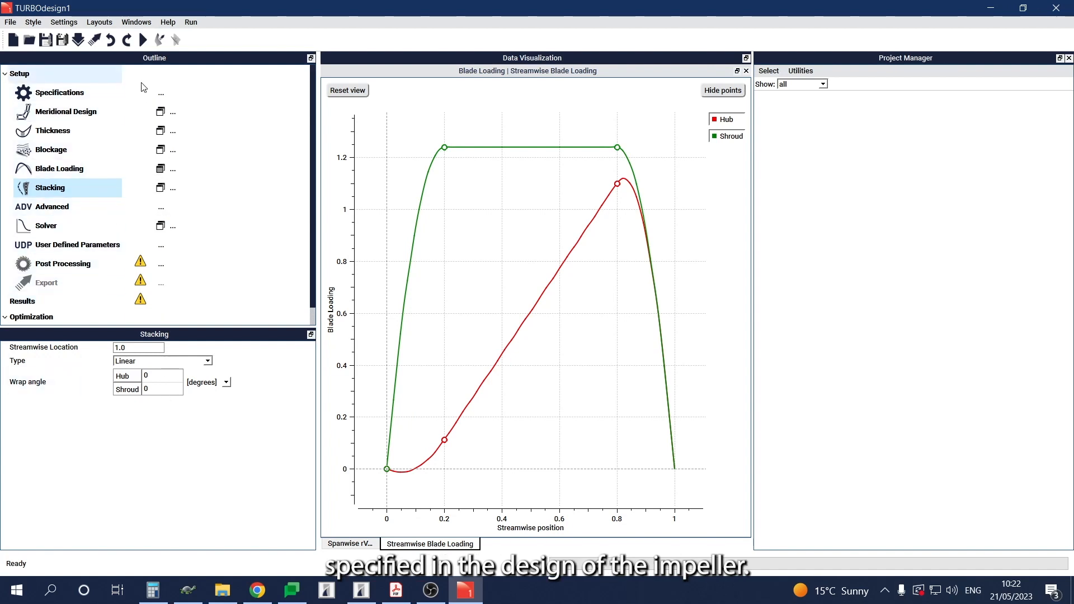
# Step: Run the solver on the impeller design and add a 3D plot to the post processing
pyautogui.click(142, 44)
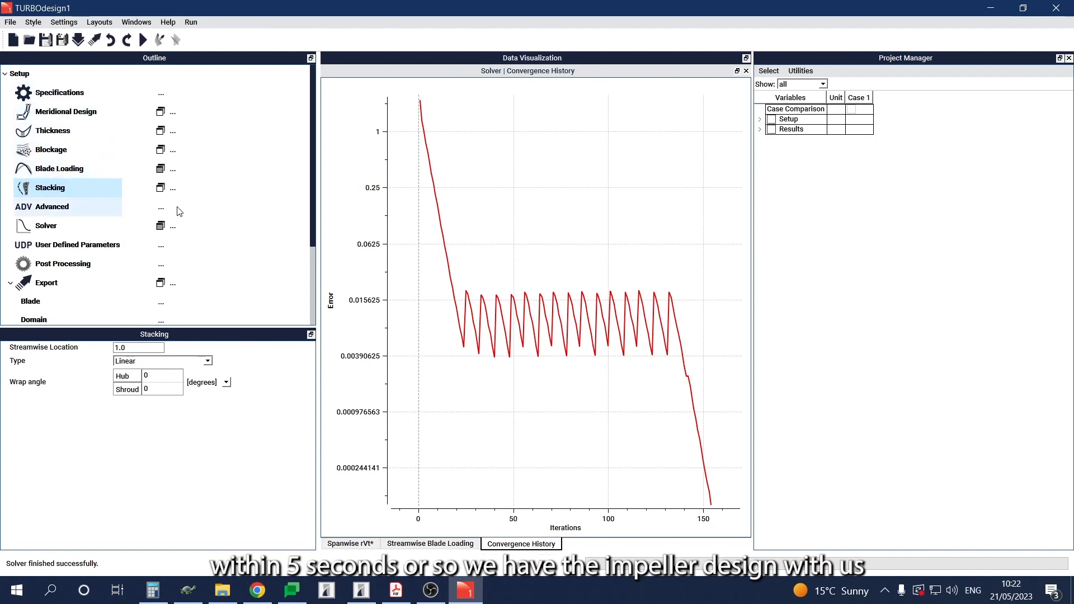
pyautogui.click(166, 265)
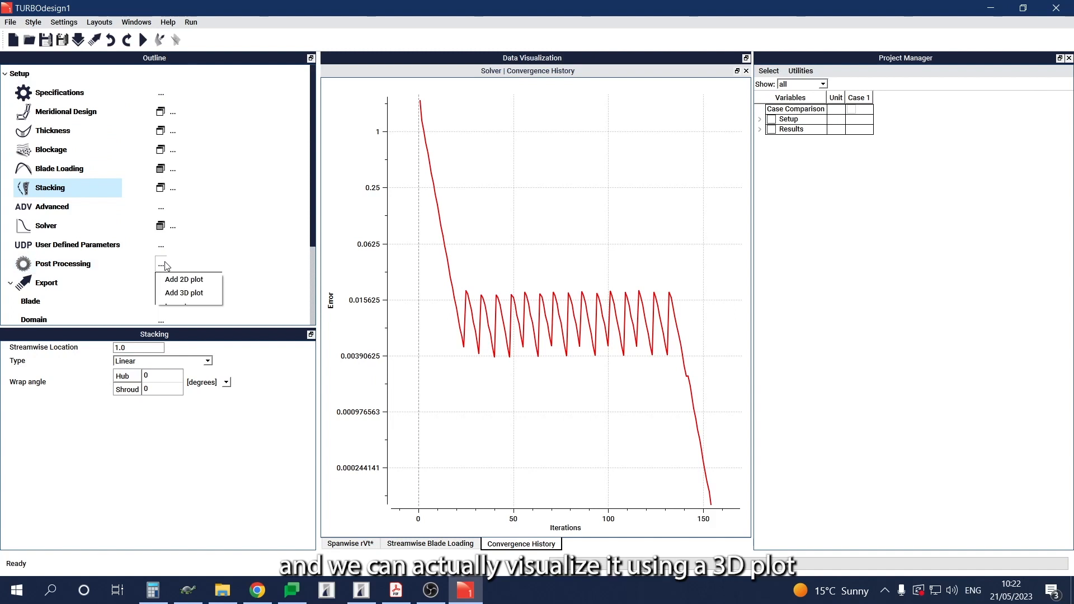
pyautogui.click(175, 292)
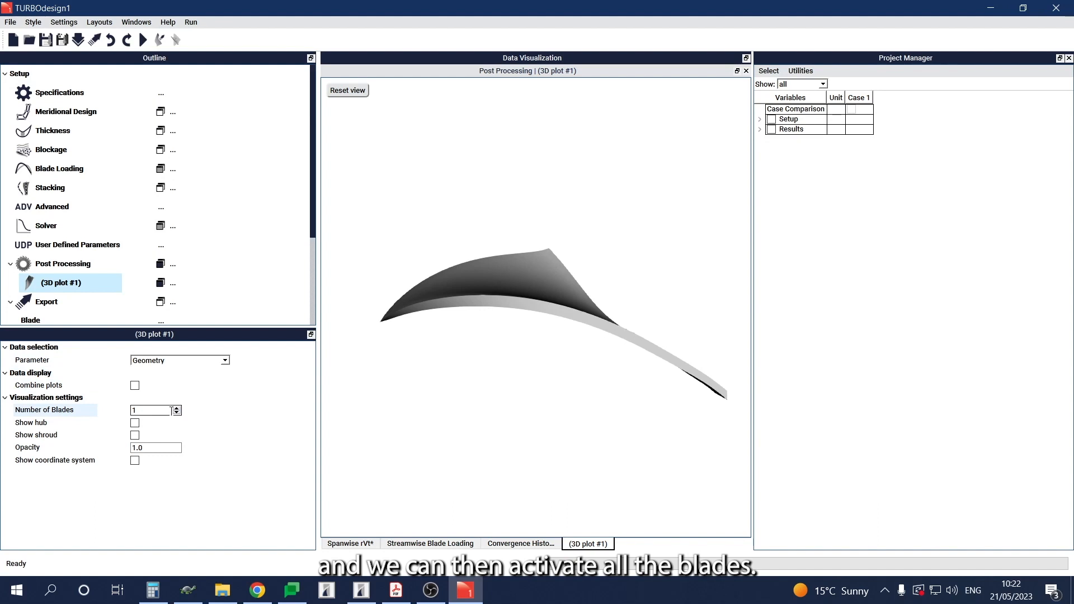
# Step: Set the number of blades in the 3D plot to 15 and inspect the whole impeller from an oblique angle
pyautogui.scroll(6, 171, 411)
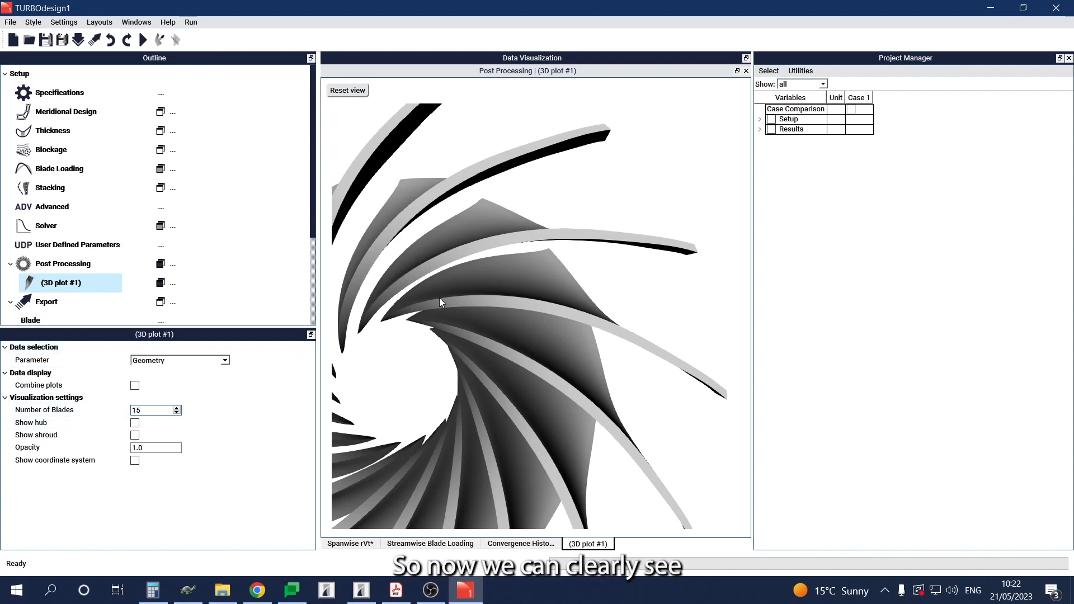
pyautogui.scroll(-6, 440, 302)
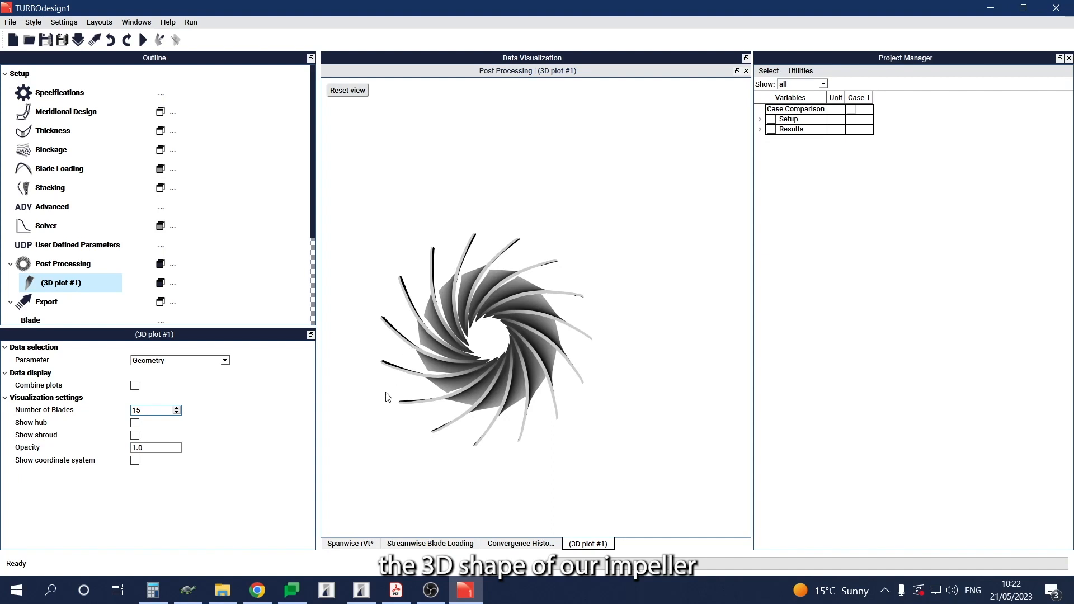
pyautogui.moveTo(462, 350); pyautogui.dragTo(696, 261)
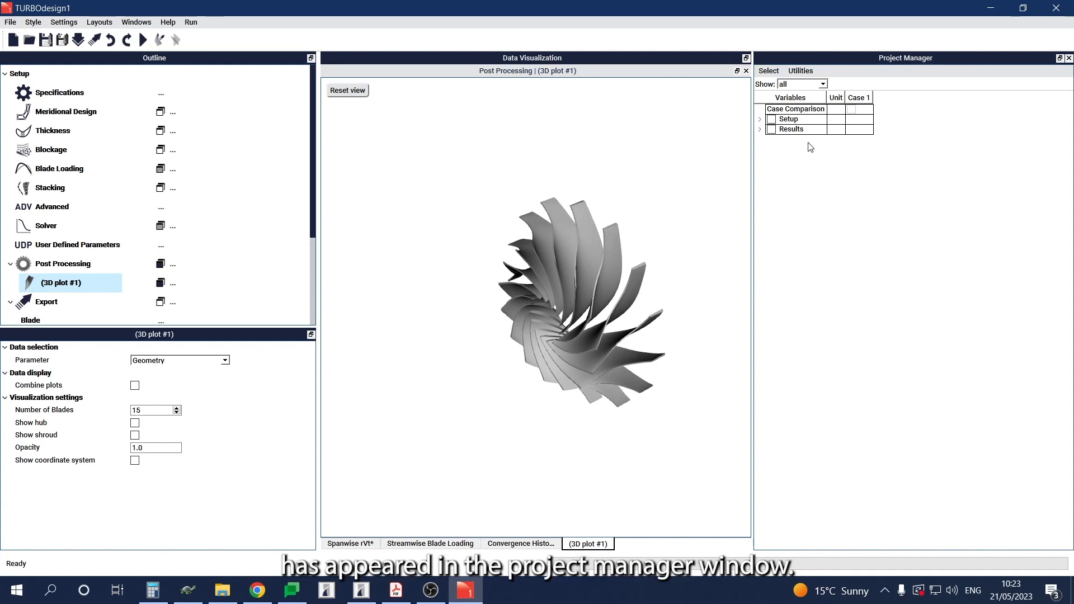
# Step: Expand the performance results in the case comparison and examine the performance and geometry parameters
pyautogui.click(760, 130)
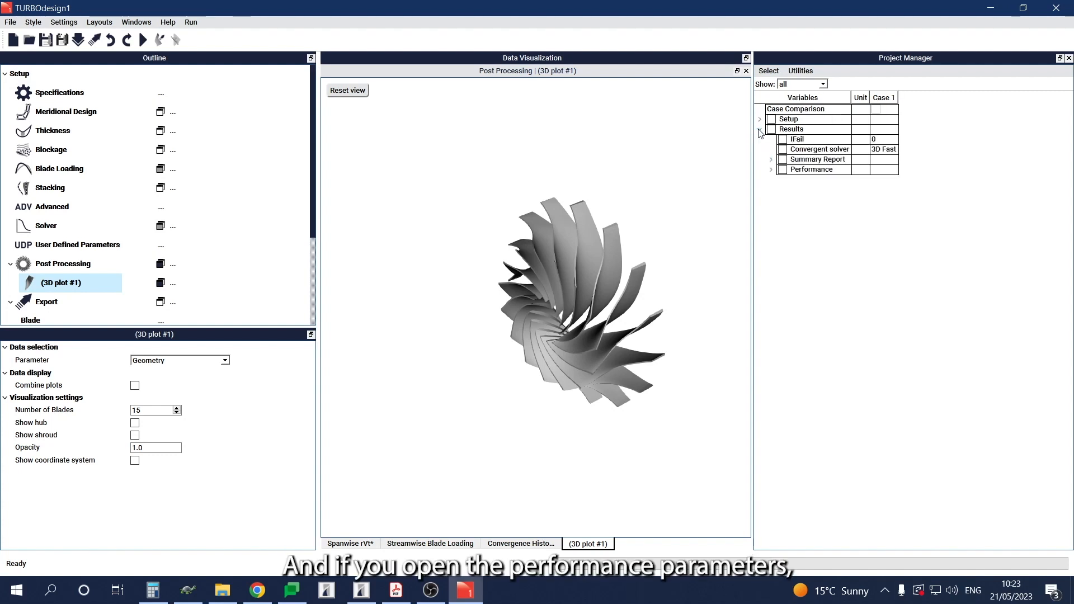
pyautogui.click(771, 170)
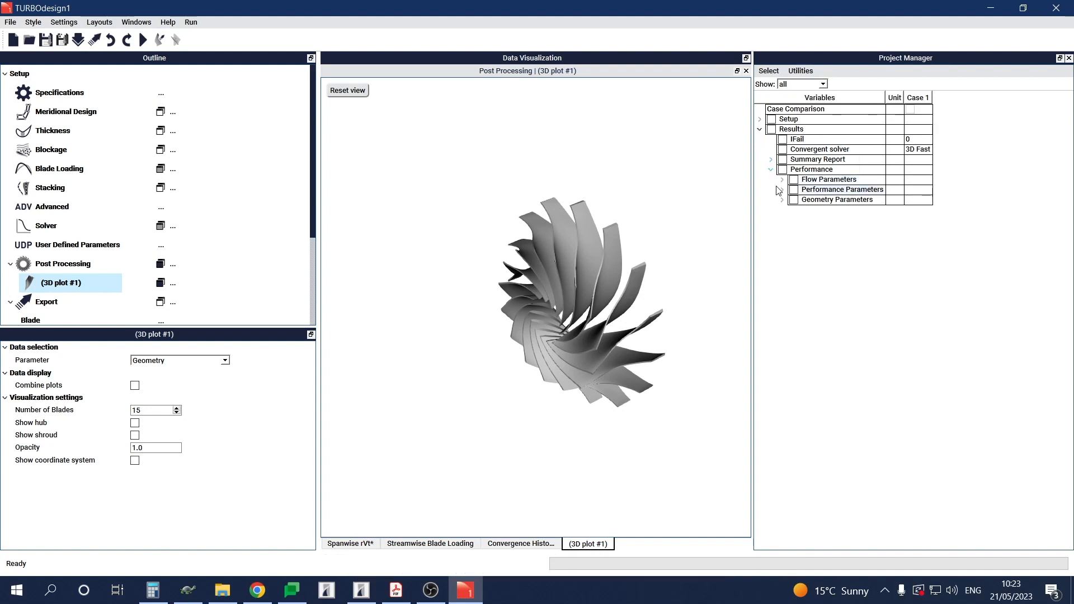
pyautogui.click(782, 190)
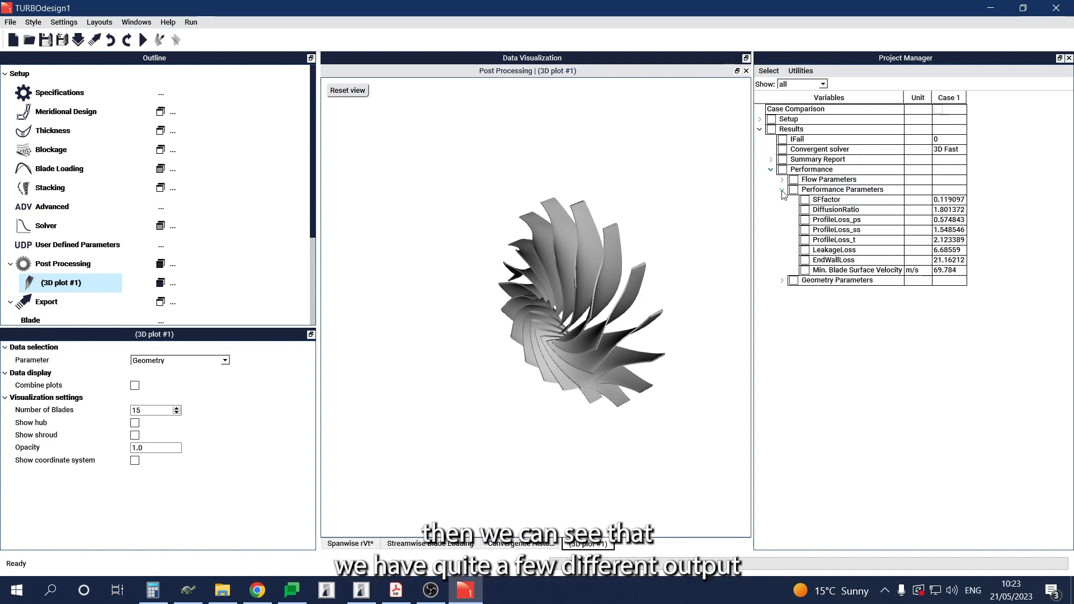
pyautogui.click(783, 281)
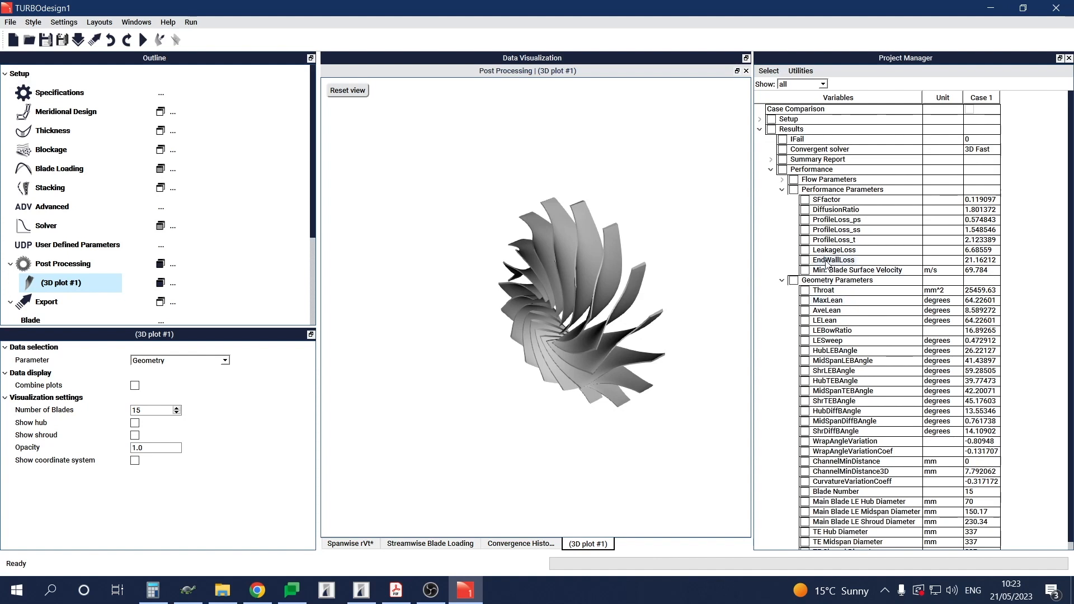
# Step: Select SFfactor, DiffusionRatio, ProfileLoss_t, LeakageLoss, Throat and MaxLean in the results and show only the checked variables
pyautogui.click(805, 200)
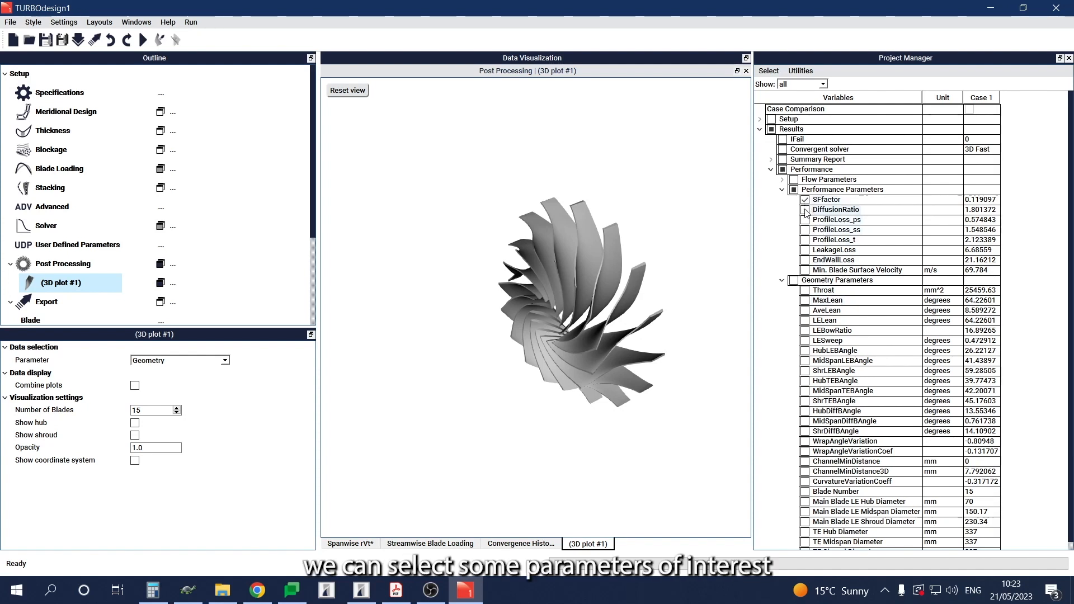
pyautogui.click(804, 210)
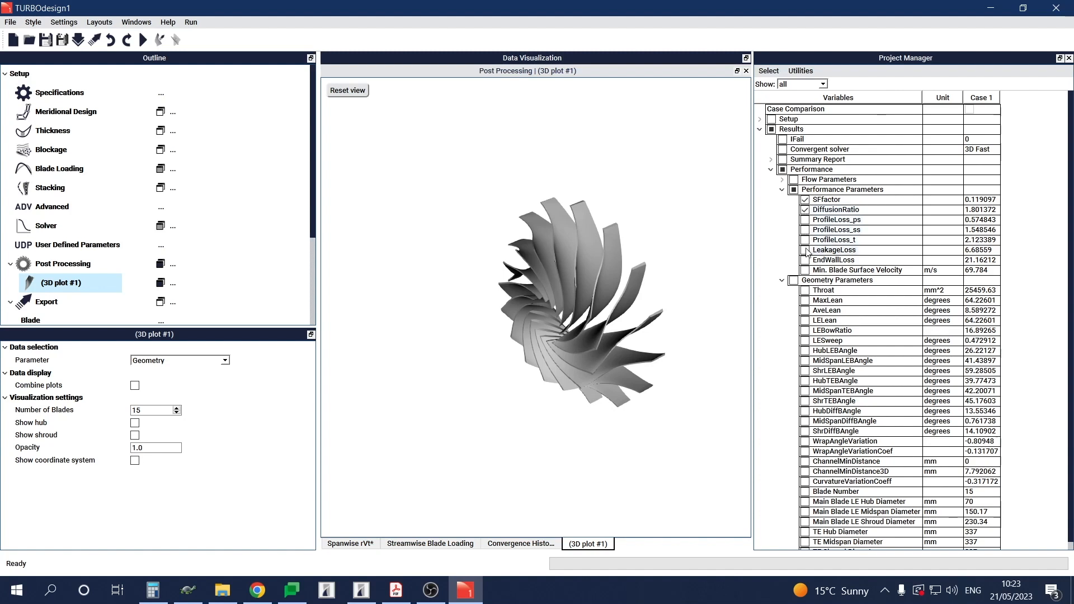
pyautogui.click(805, 240)
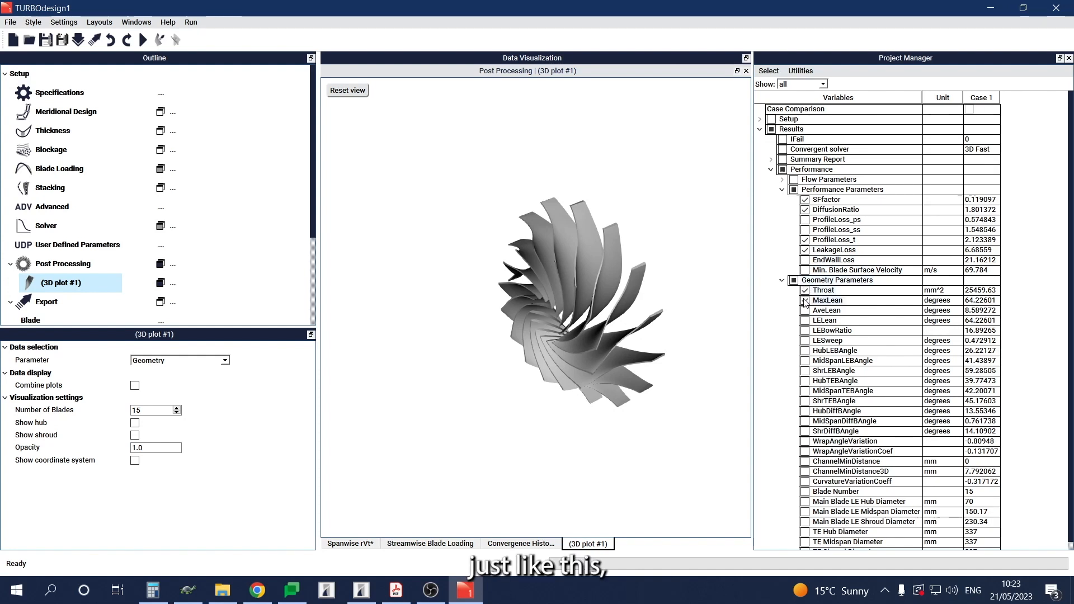
pyautogui.click(797, 85)
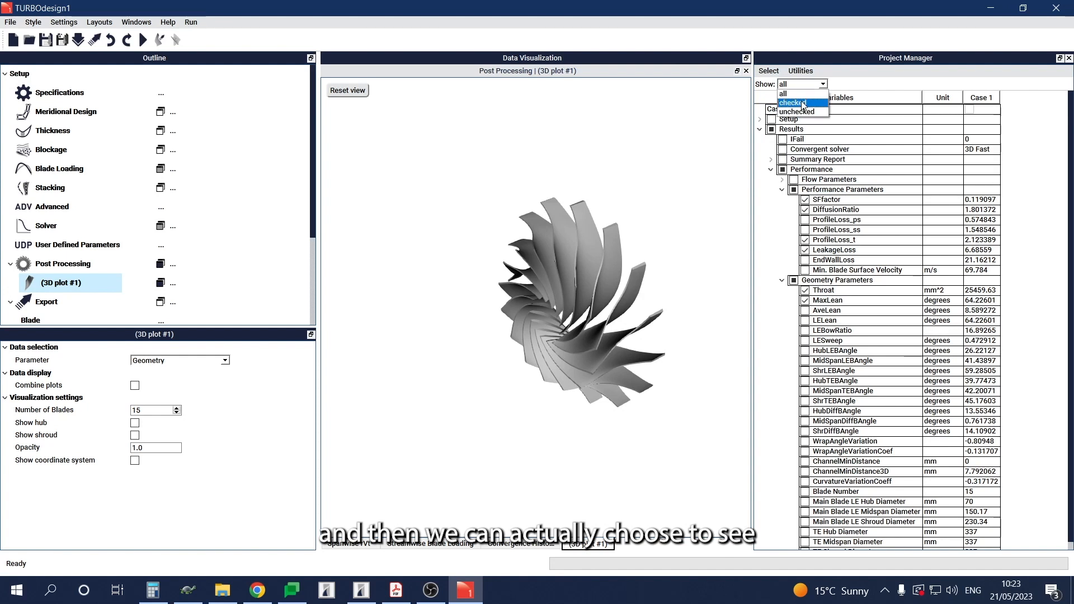
pyautogui.click(804, 104)
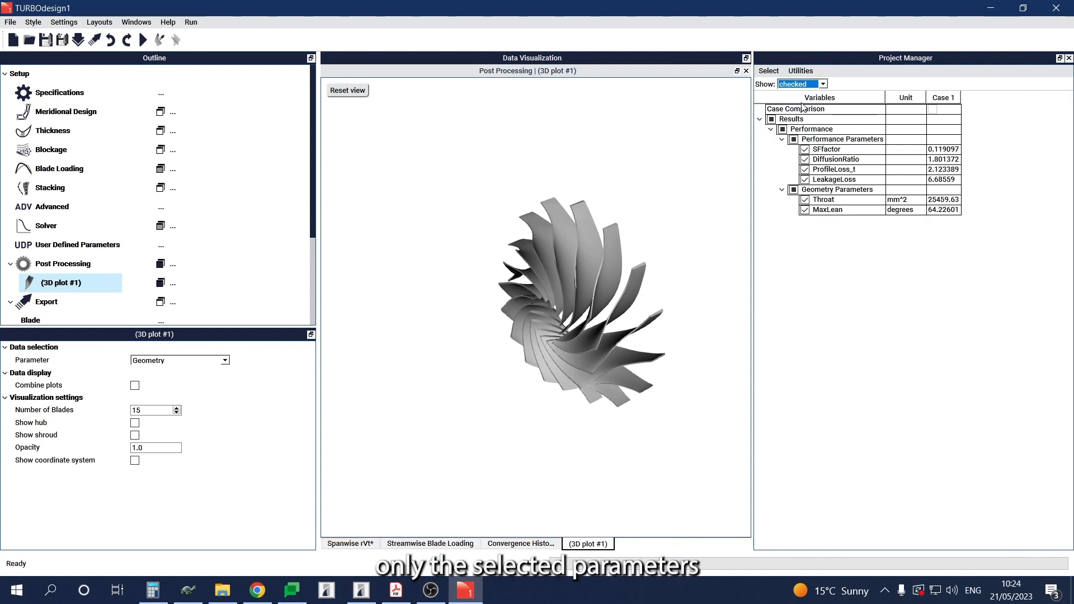
pyautogui.click(863, 258)
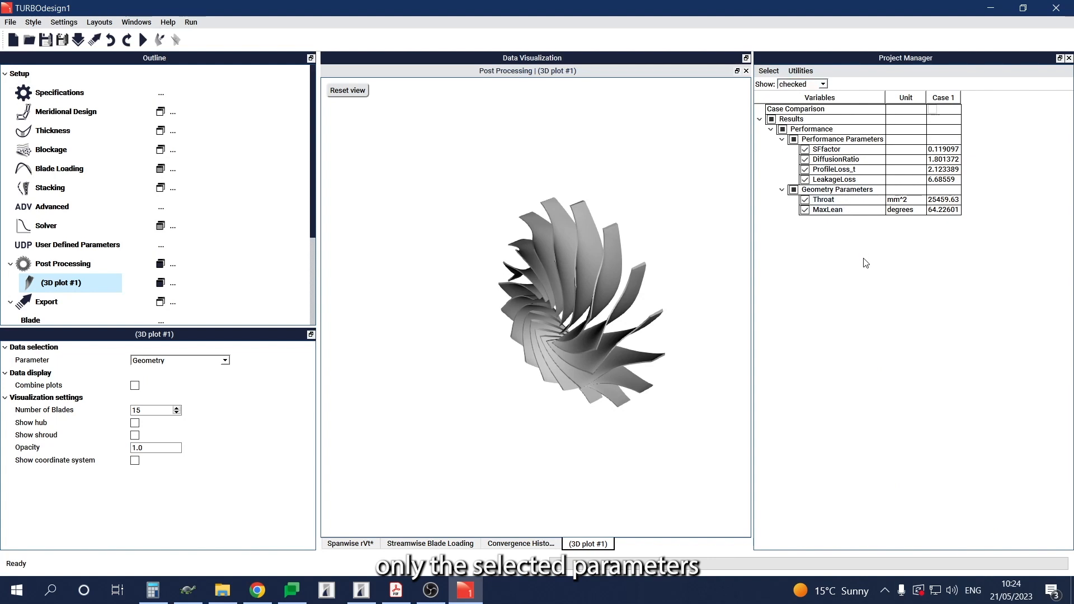
# Step: Rename the solved case in the case comparison as Impeller
pyautogui.rightClick(940, 103)
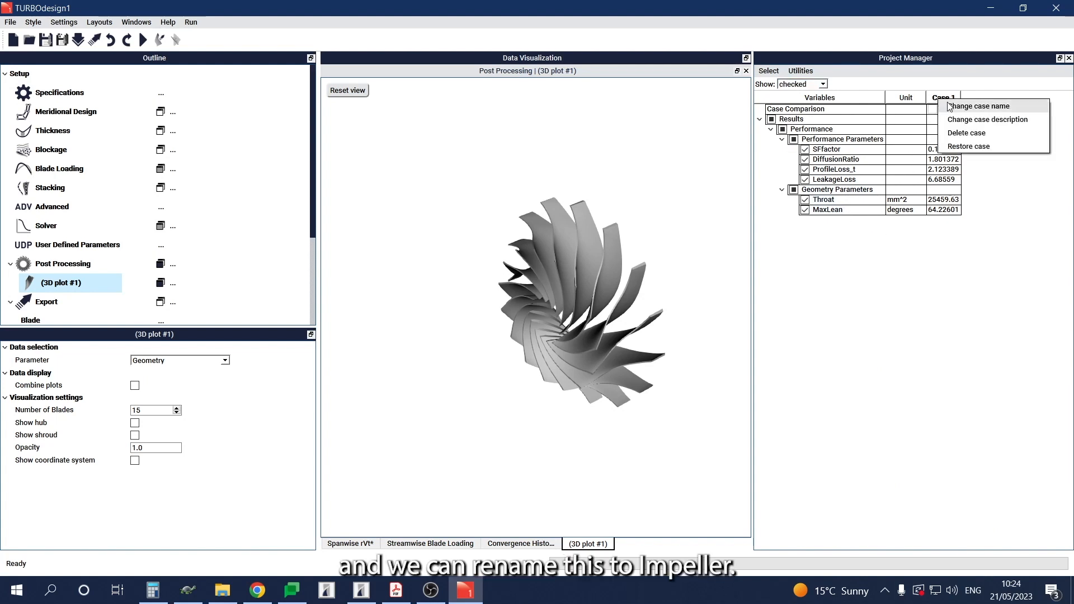
pyautogui.click(951, 106)
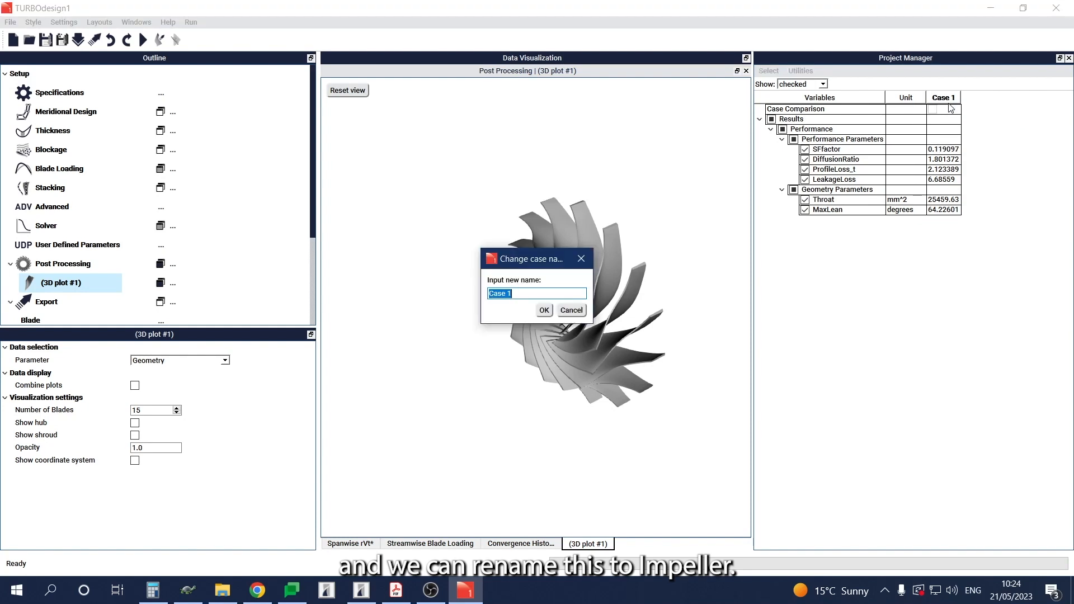
pyautogui.write('Impeller')
pyautogui.press('Return')
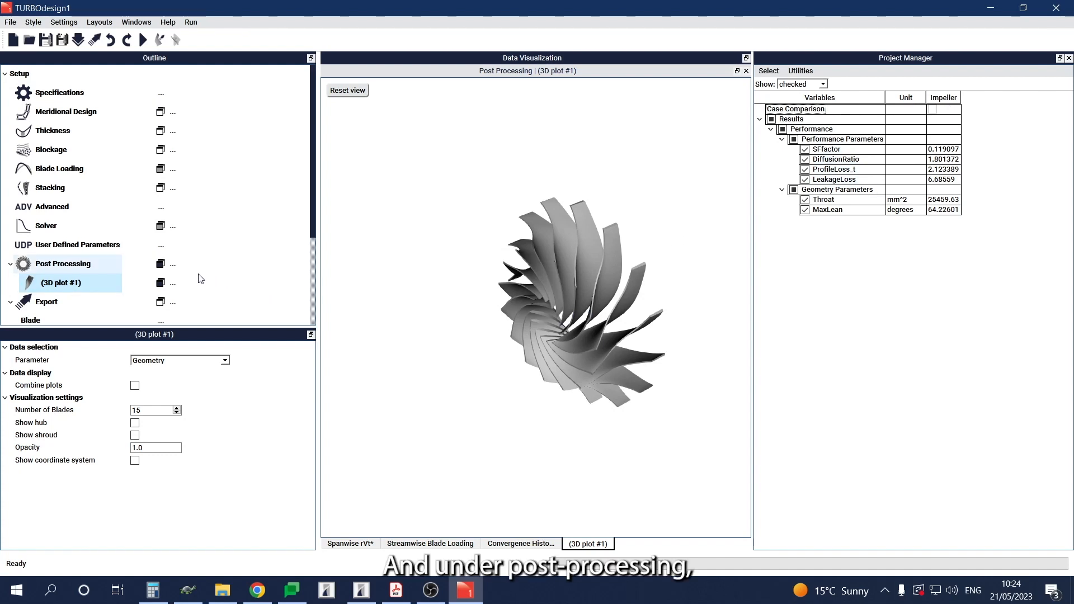
# Step: Add a streamwise 2D plot of Static Pressure to the post processing, showing 3 spanwise locations
pyautogui.click(174, 265)
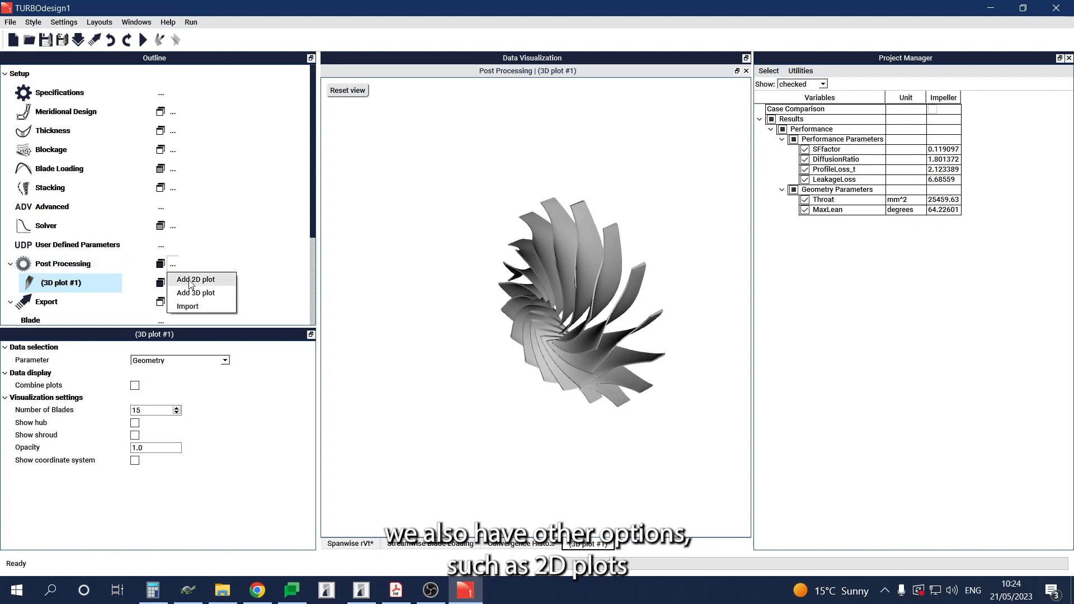
pyautogui.click(190, 279)
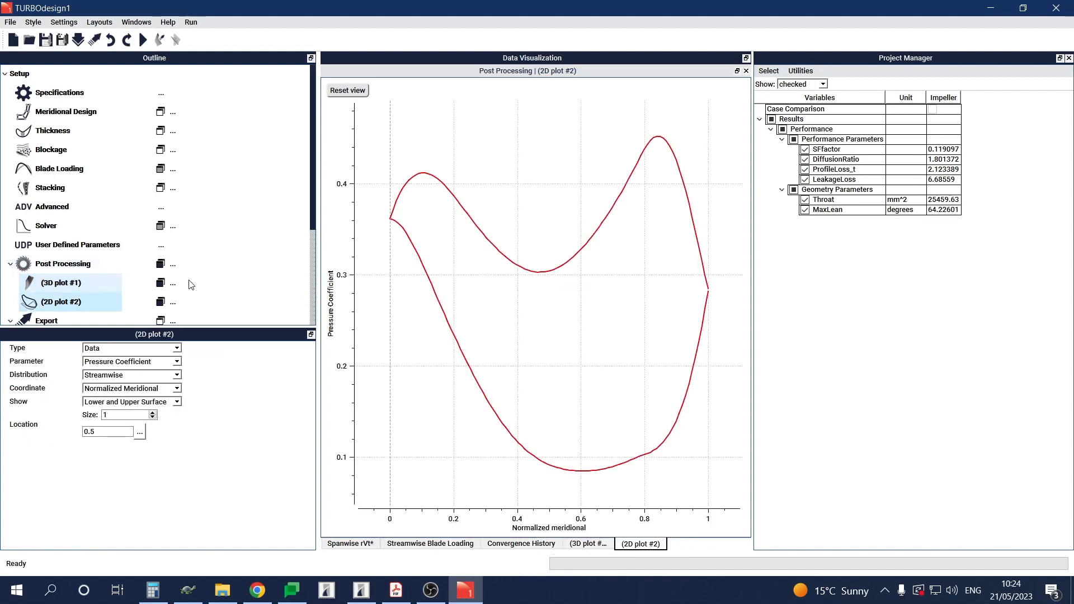
pyautogui.click(165, 349)
pyautogui.click(165, 358)
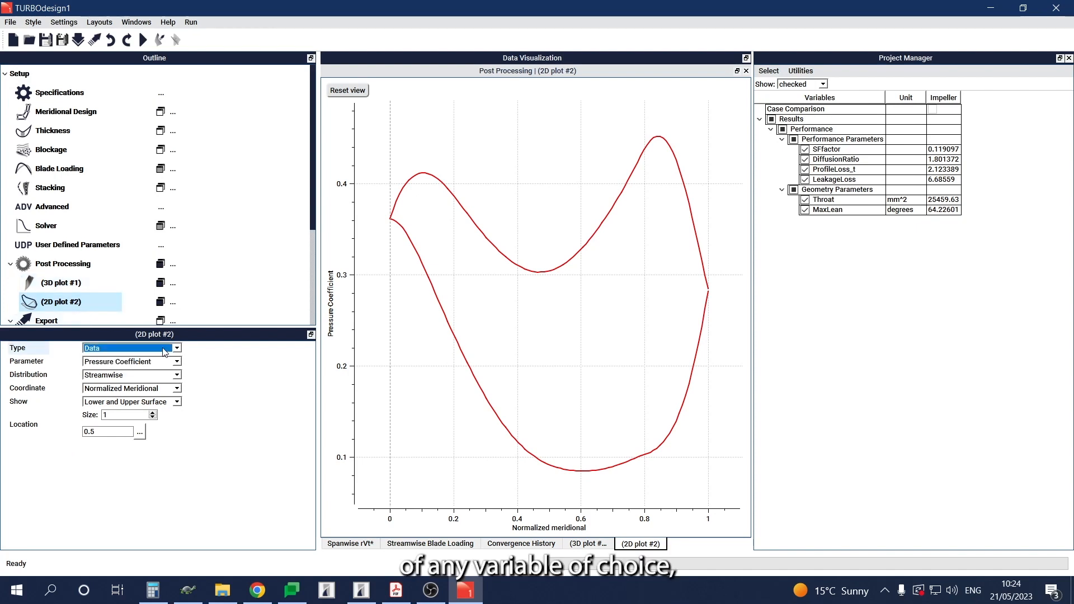
pyautogui.click(165, 361)
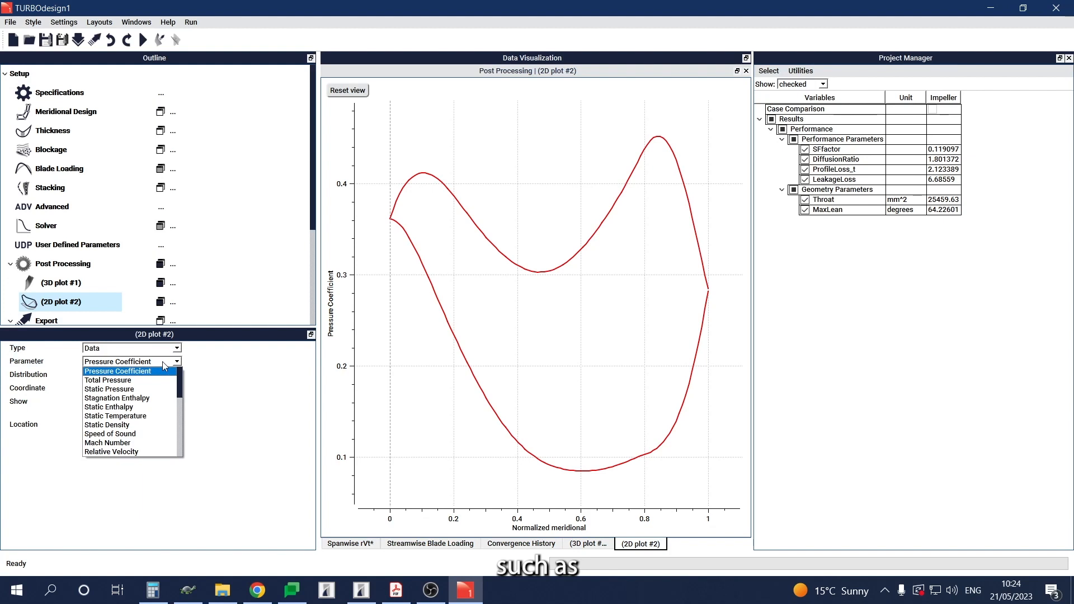
pyautogui.click(161, 390)
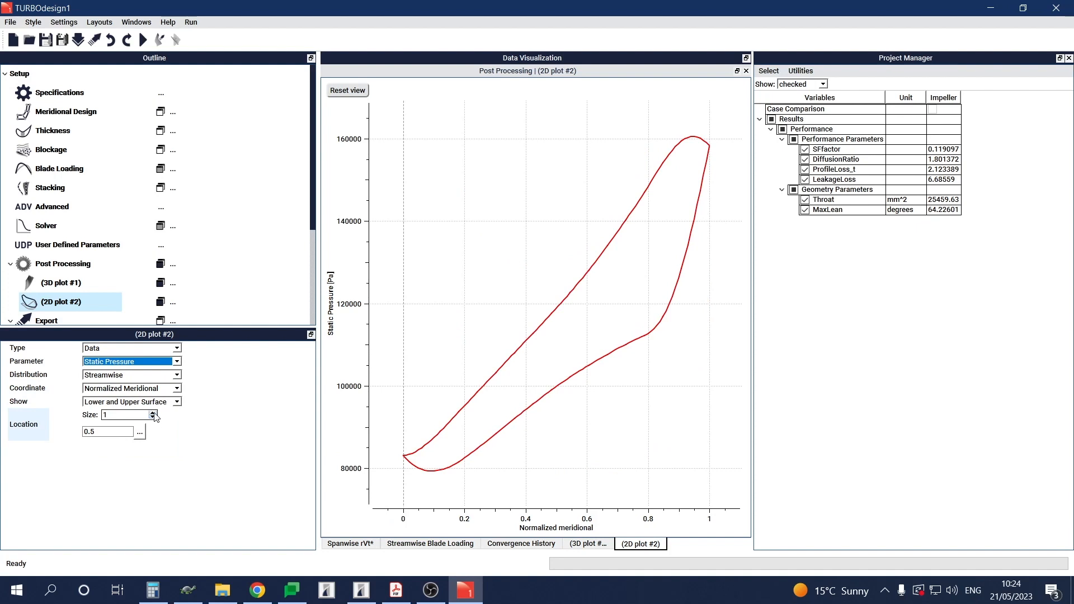
pyautogui.click(153, 413)
pyautogui.click(153, 412)
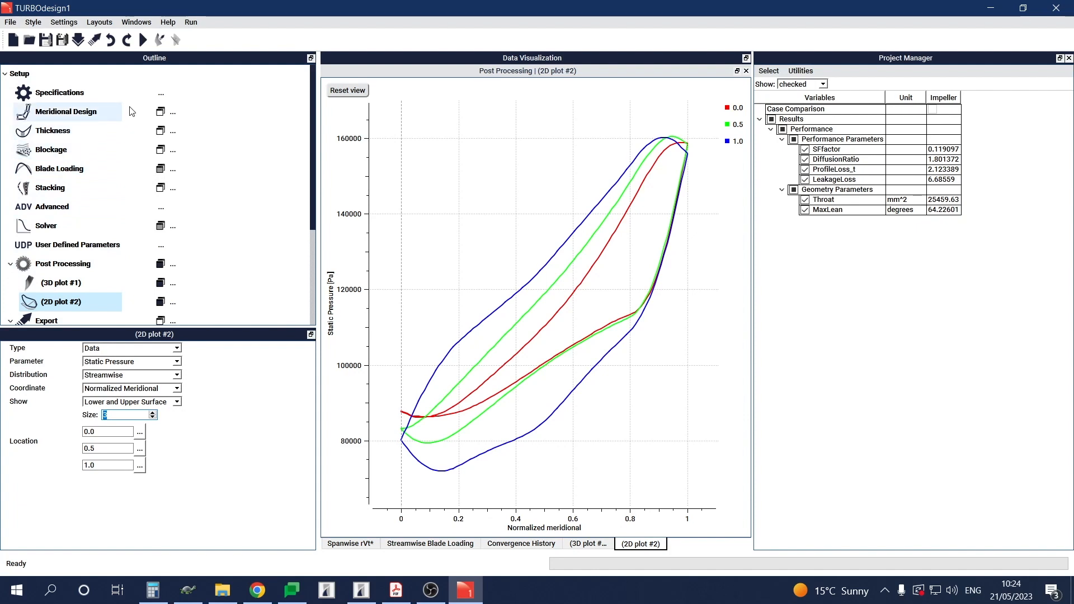
# Step: Import the meanline case CC-Diffuser.tds, discarding unsaved case data, and close the thickness plot
pyautogui.click(79, 41)
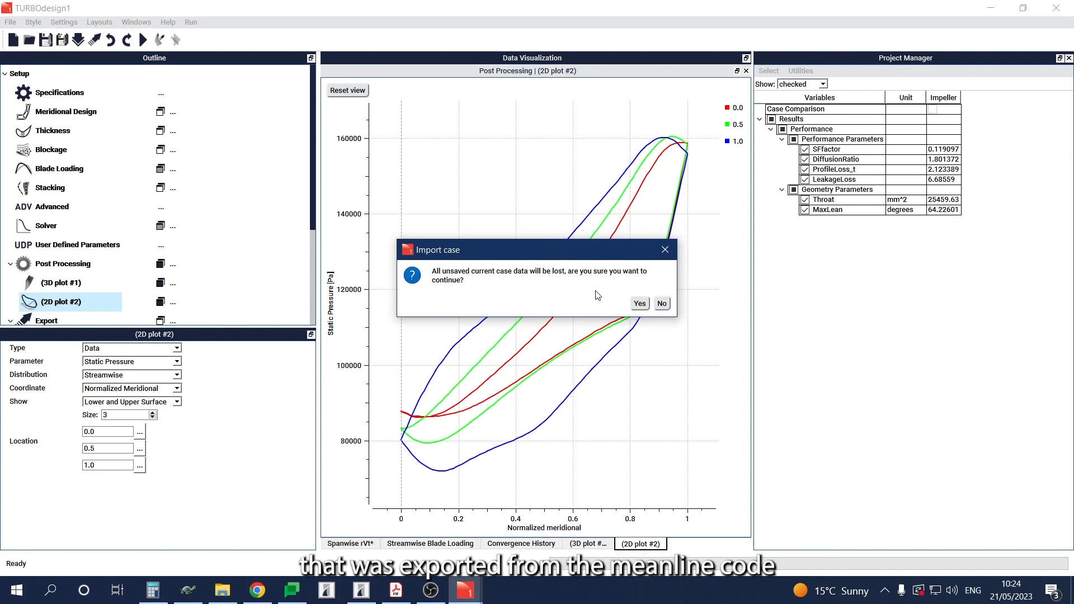
pyautogui.click(639, 304)
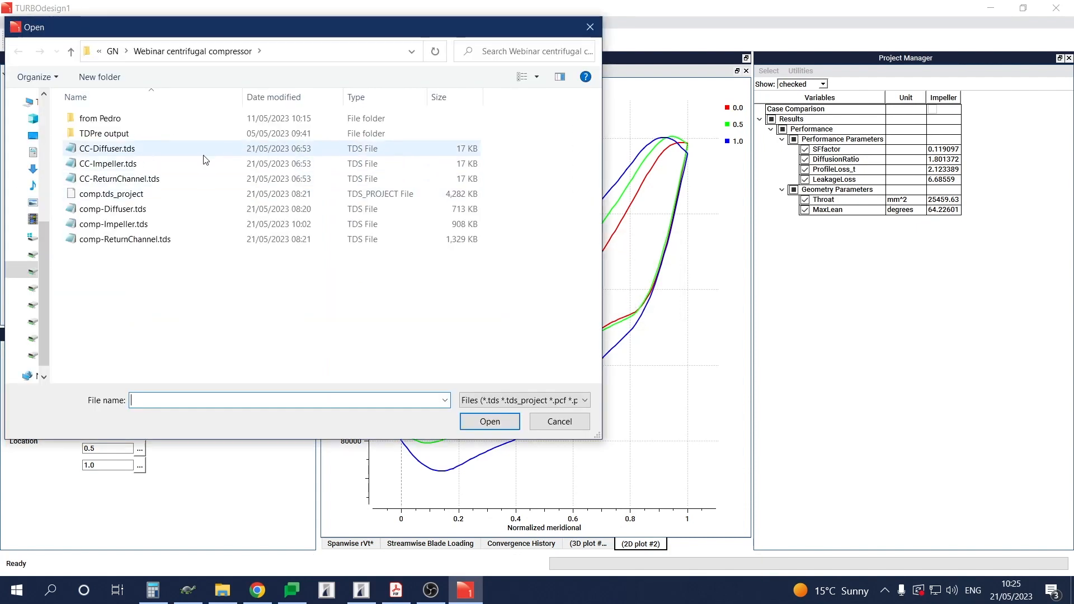
pyautogui.doubleClick(164, 152)
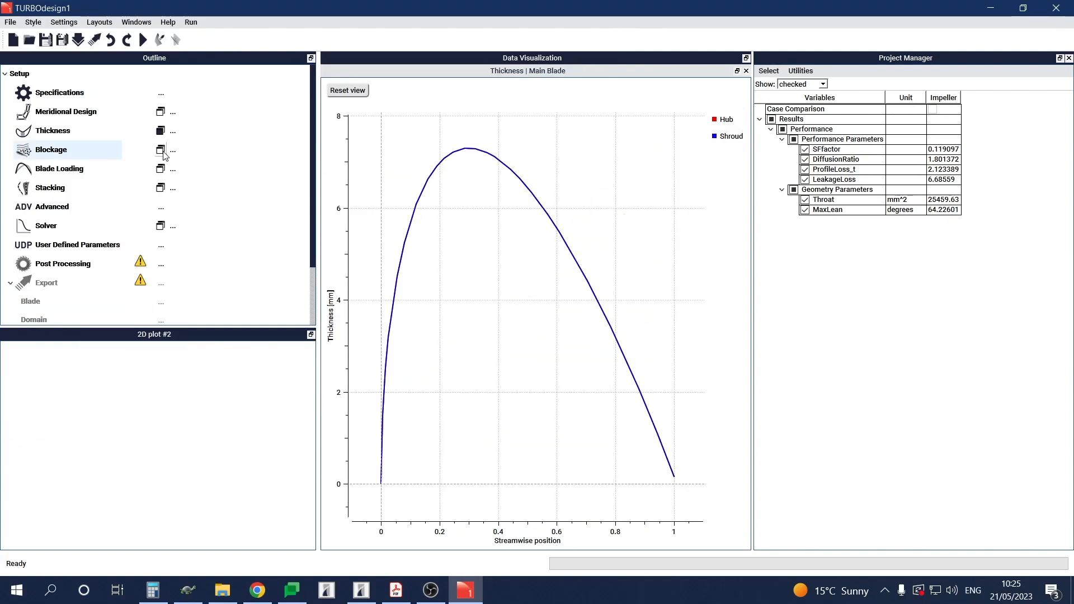
pyautogui.click(160, 131)
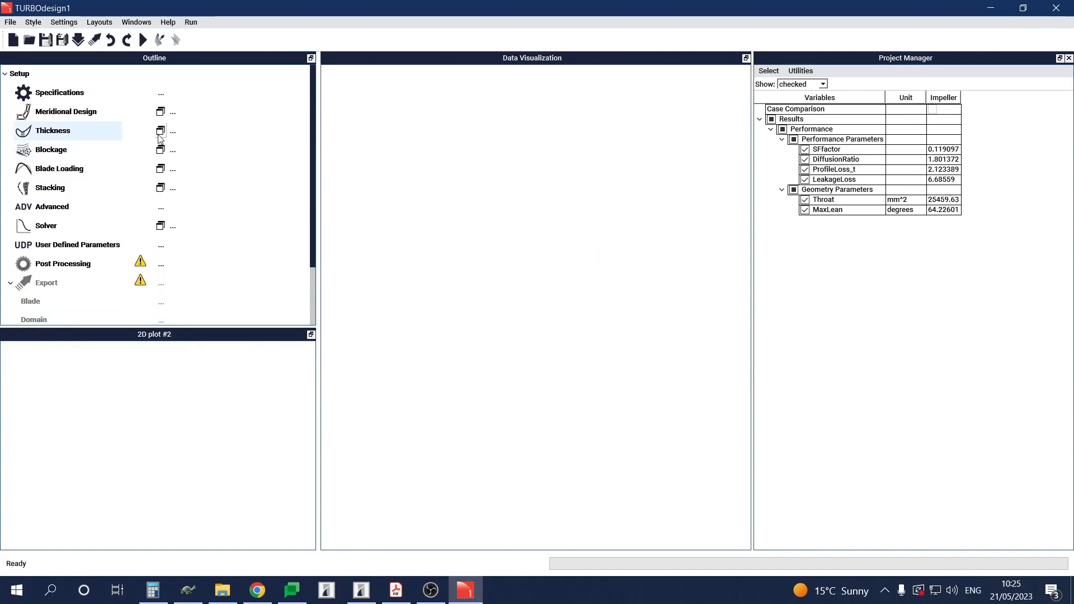
# Step: Review the diffuser's specifications, including inlet conditions and blade settings, and examine its meridional design plot
pyautogui.click(76, 96)
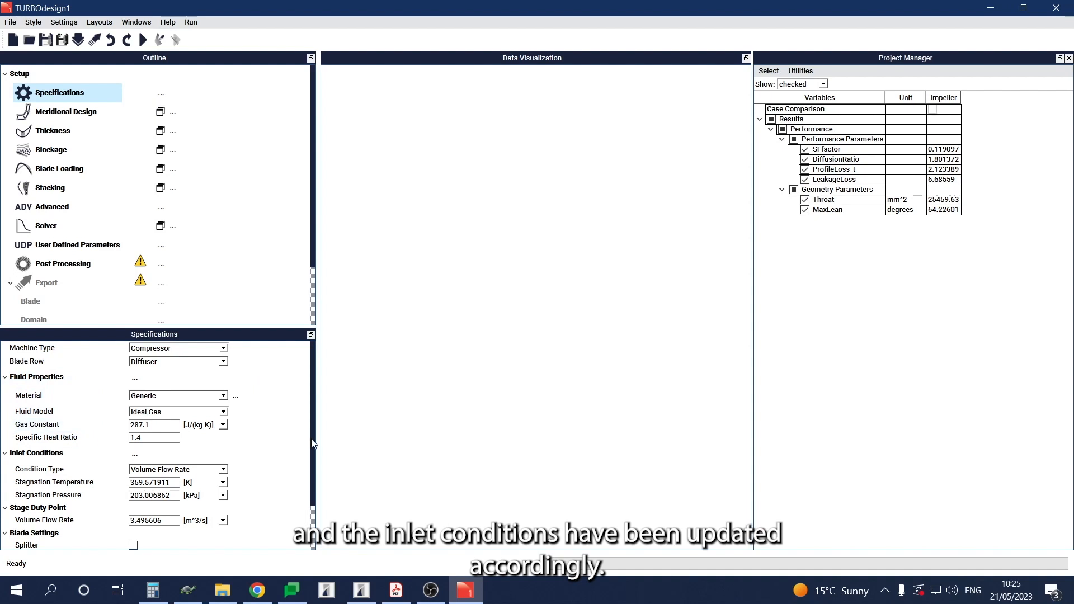
pyautogui.scroll(-1, 306, 459)
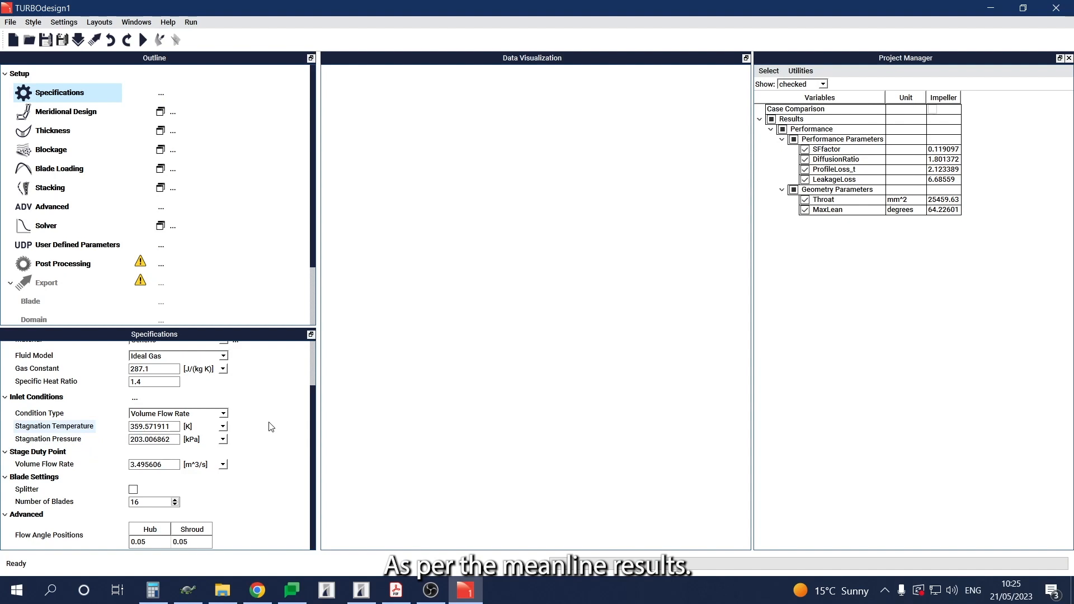
pyautogui.click(82, 111)
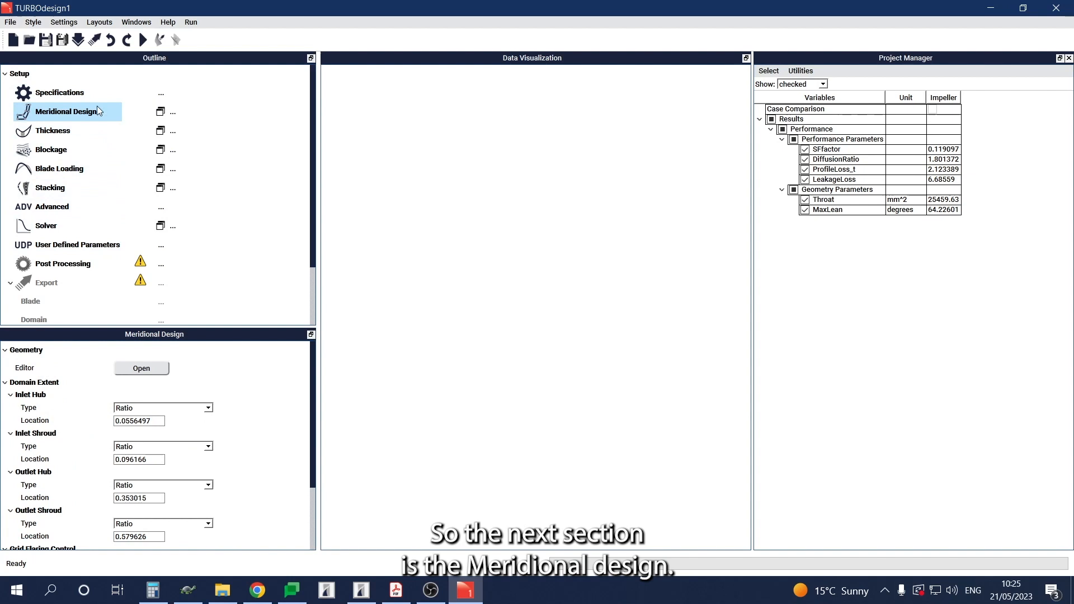
pyautogui.click(161, 114)
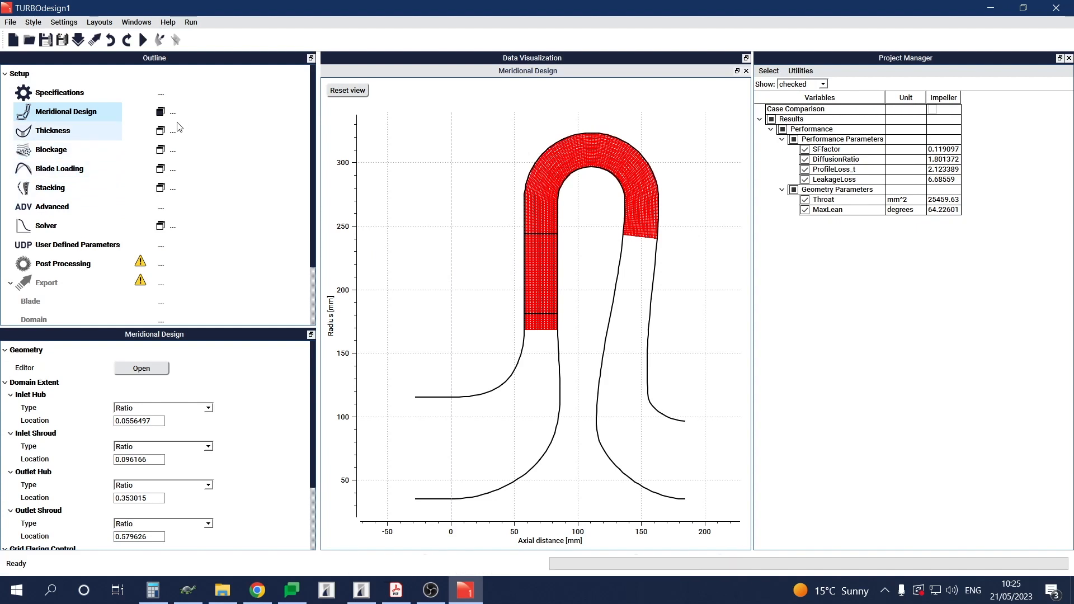
pyautogui.click(161, 113)
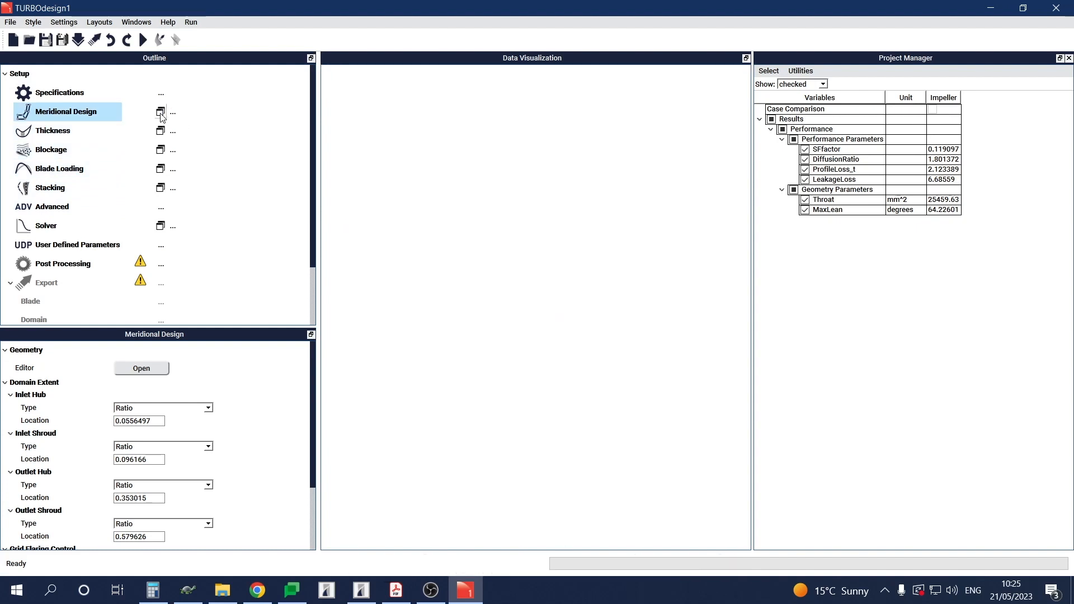
# Step: Replace the diffuser's default blade thickness by importing thick_diffuser.th with refitting, and close the thickness plot
pyautogui.click(161, 132)
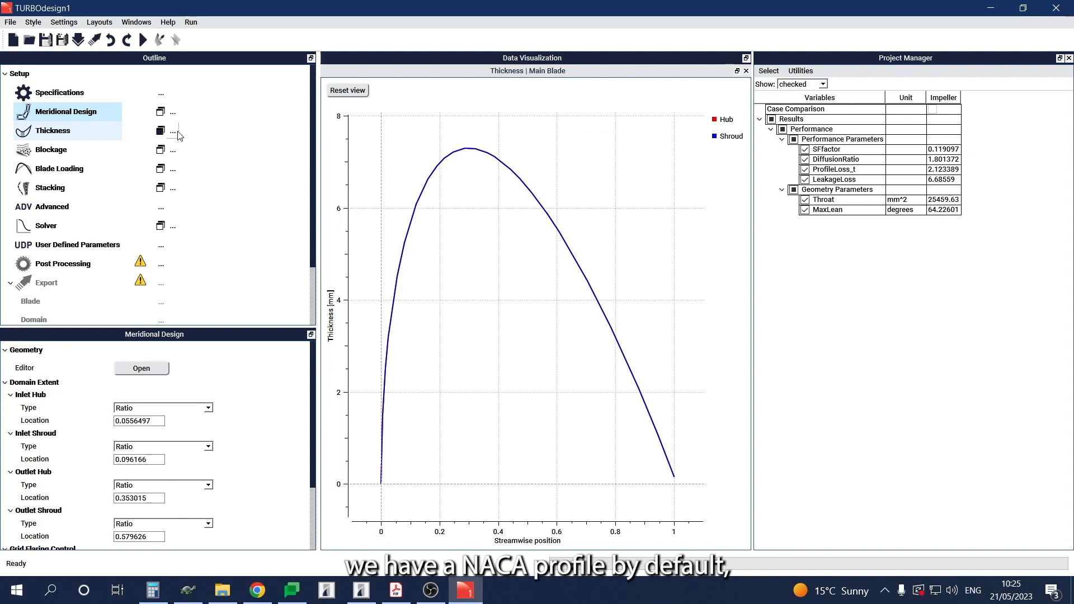
pyautogui.click(173, 132)
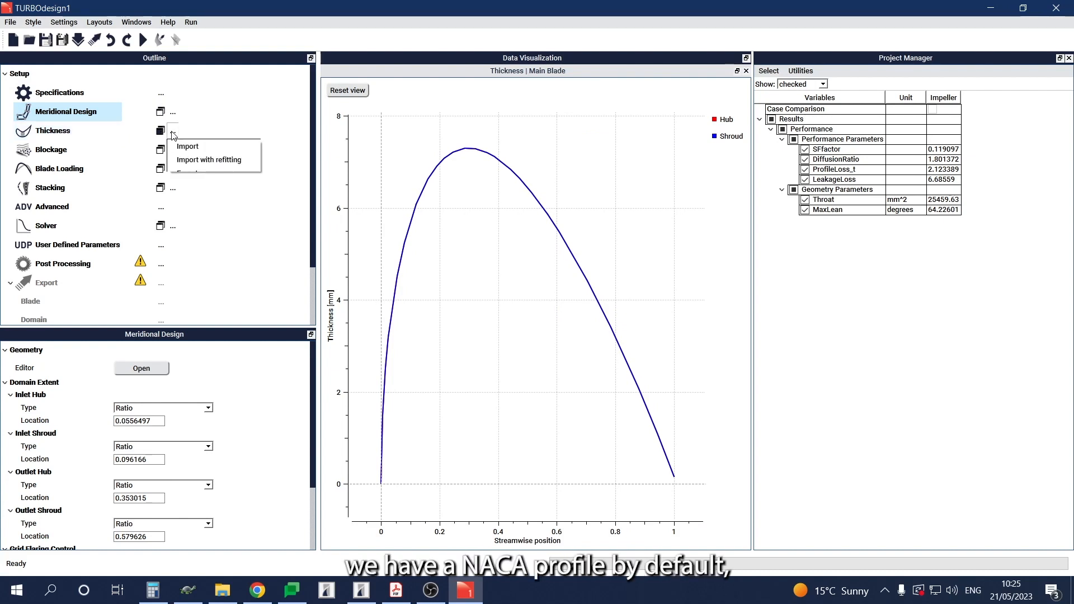
pyautogui.click(194, 161)
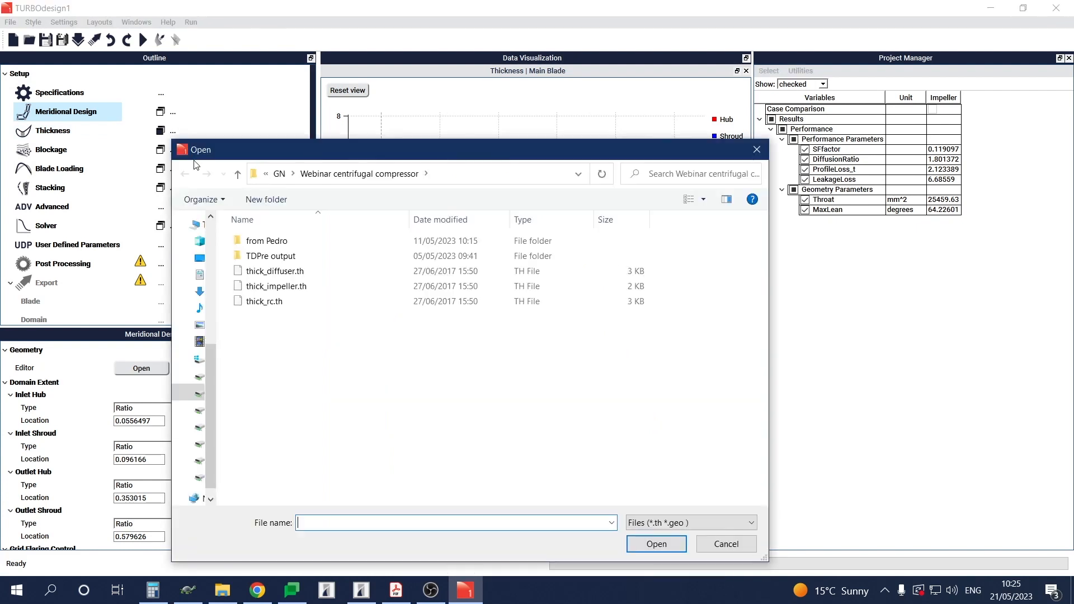
pyautogui.doubleClick(278, 272)
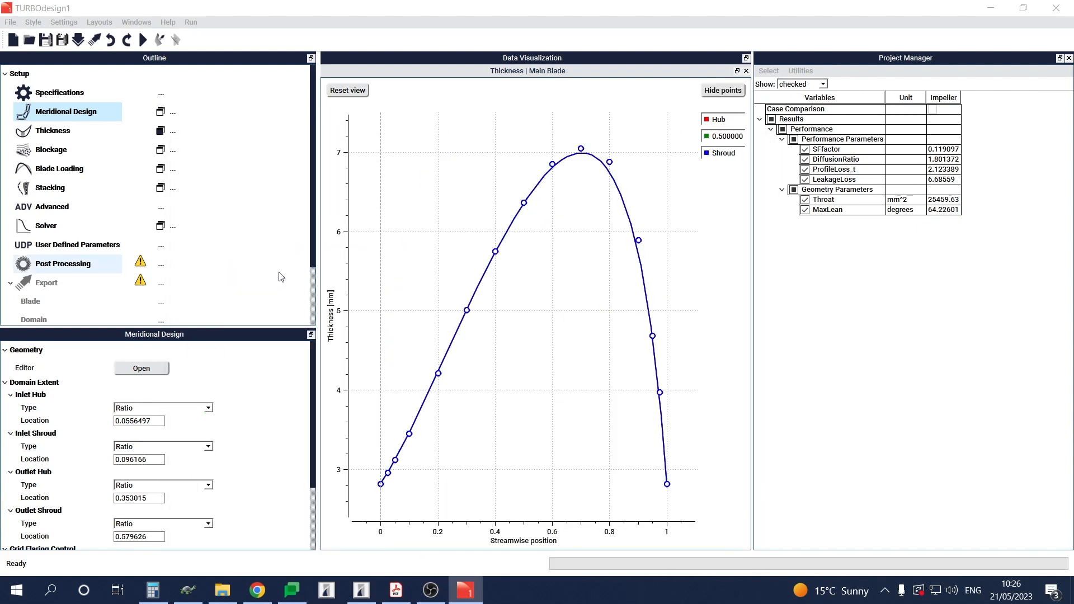
pyautogui.click(161, 131)
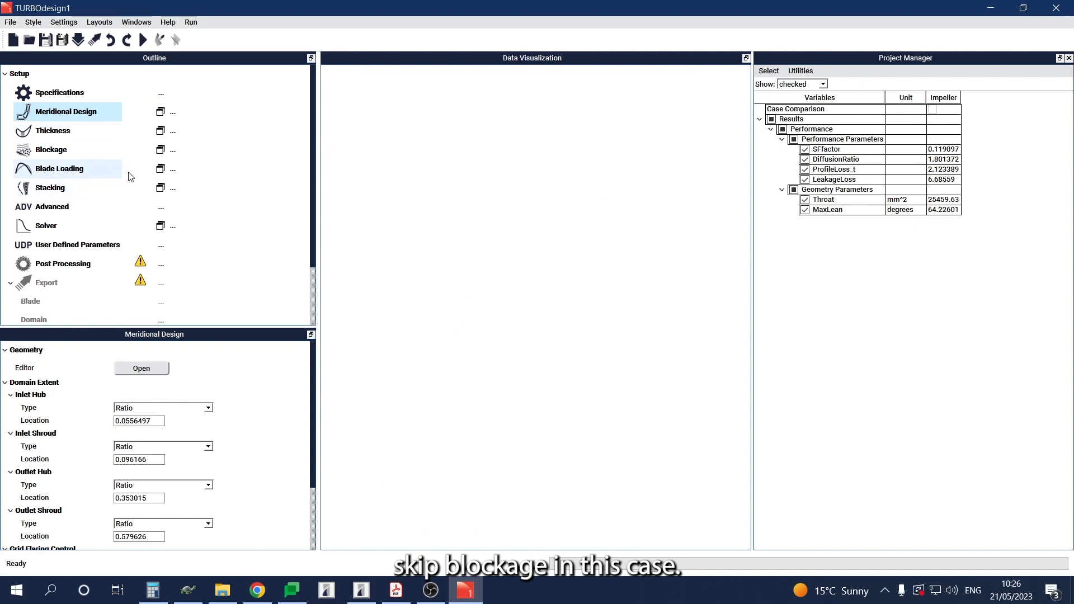
# Step: Examine the diffuser's streamwise blade loading and spanwise rVt* plots
pyautogui.click(157, 173)
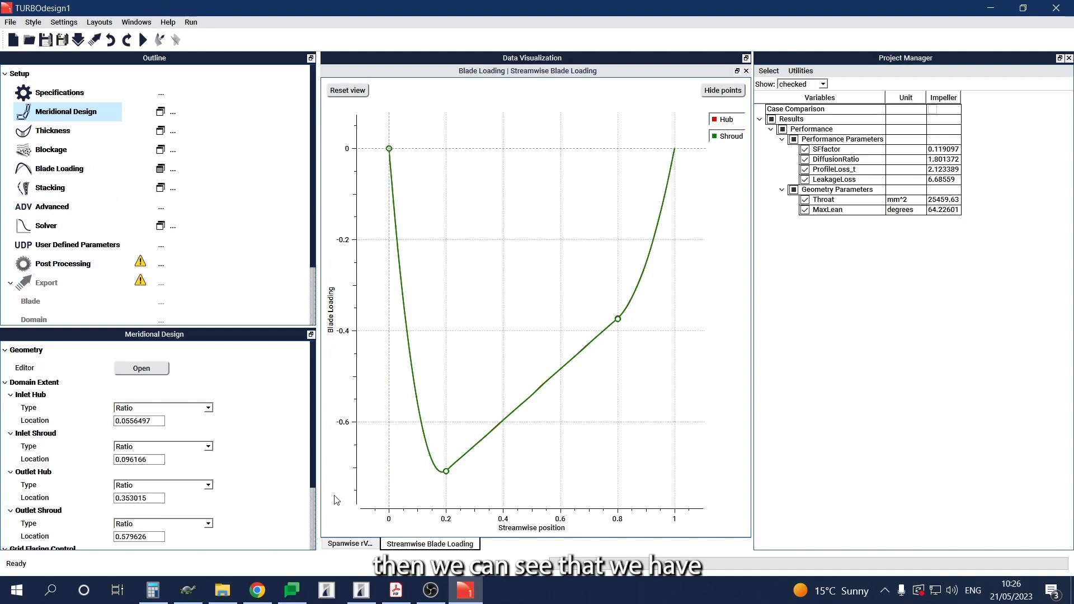
pyautogui.click(352, 544)
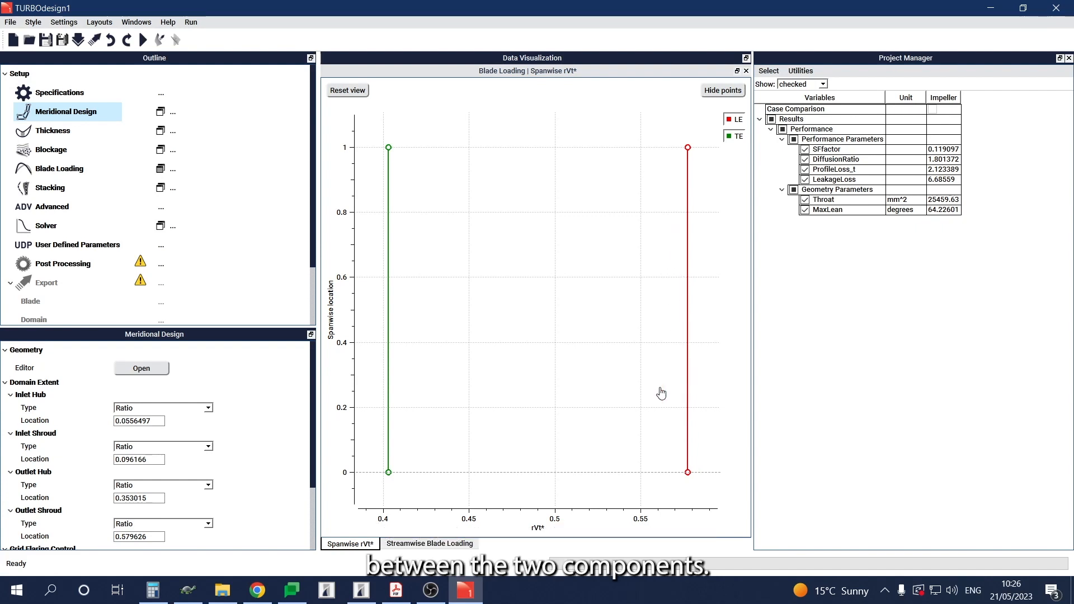
# Step: Run the solver for the diffuser with zero stacking, and close the blade loading and convergence plots
pyautogui.click(458, 544)
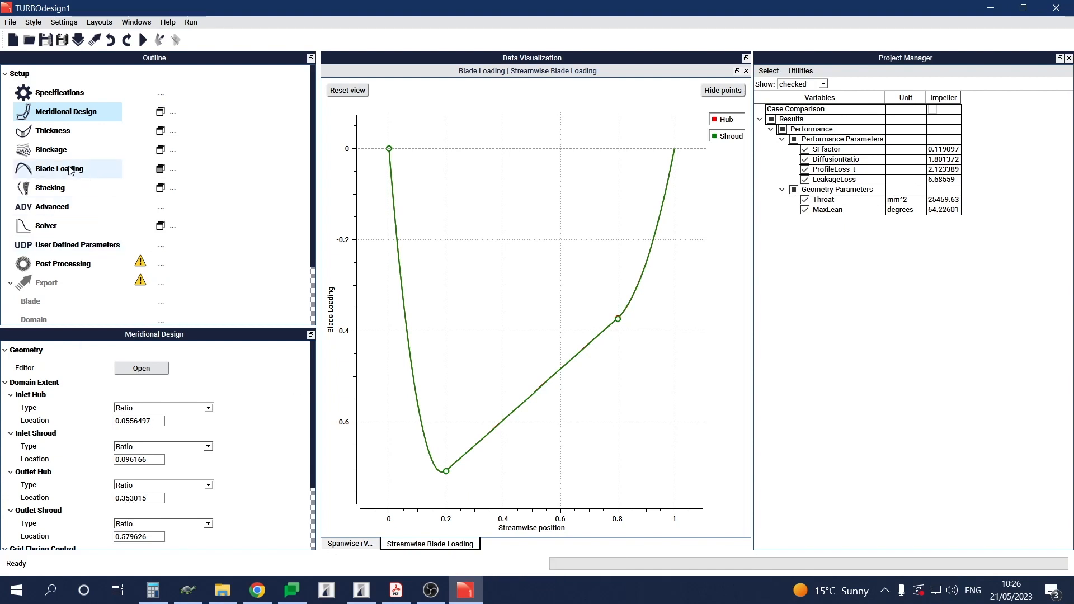
pyautogui.click(76, 194)
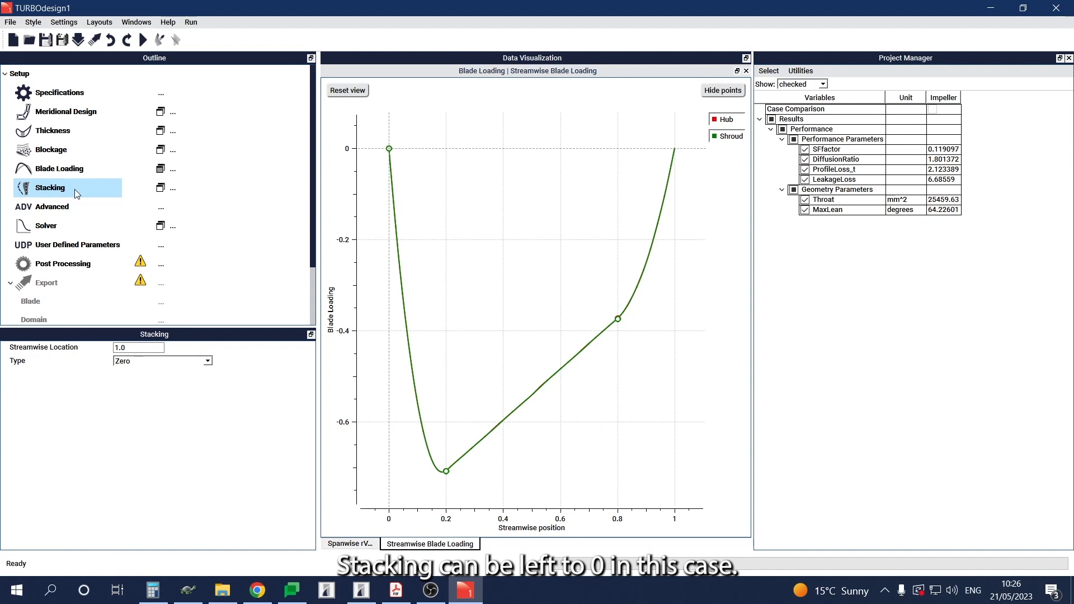
pyautogui.click(143, 42)
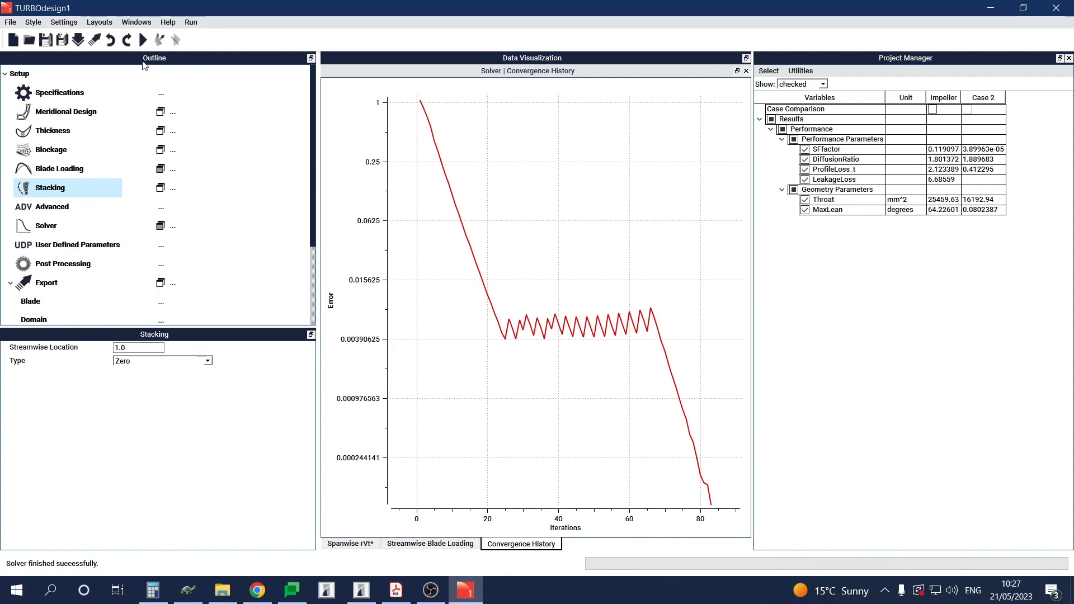
pyautogui.click(159, 170)
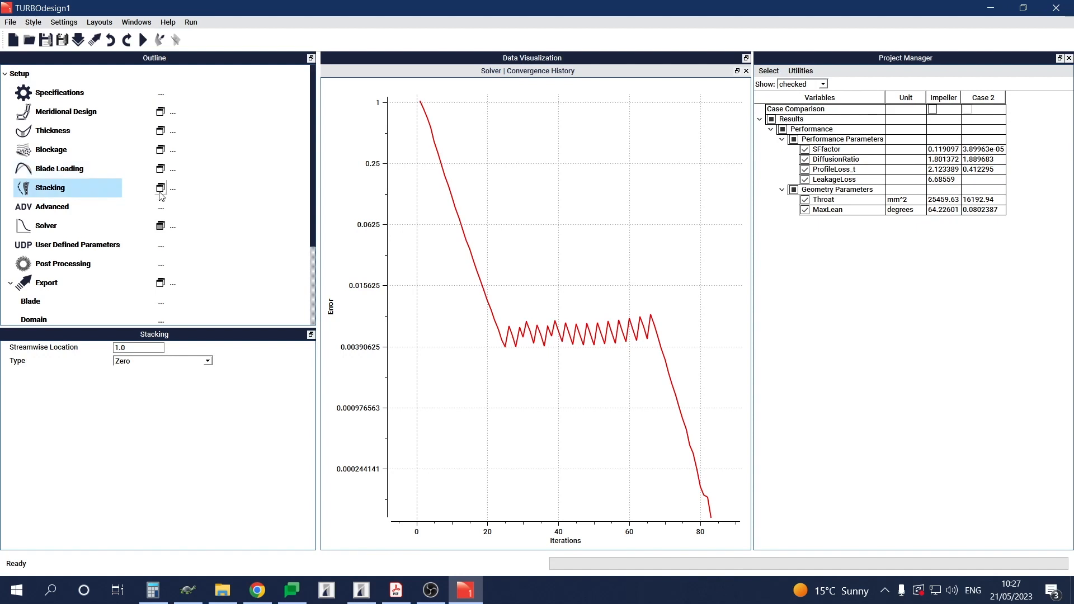
pyautogui.click(161, 227)
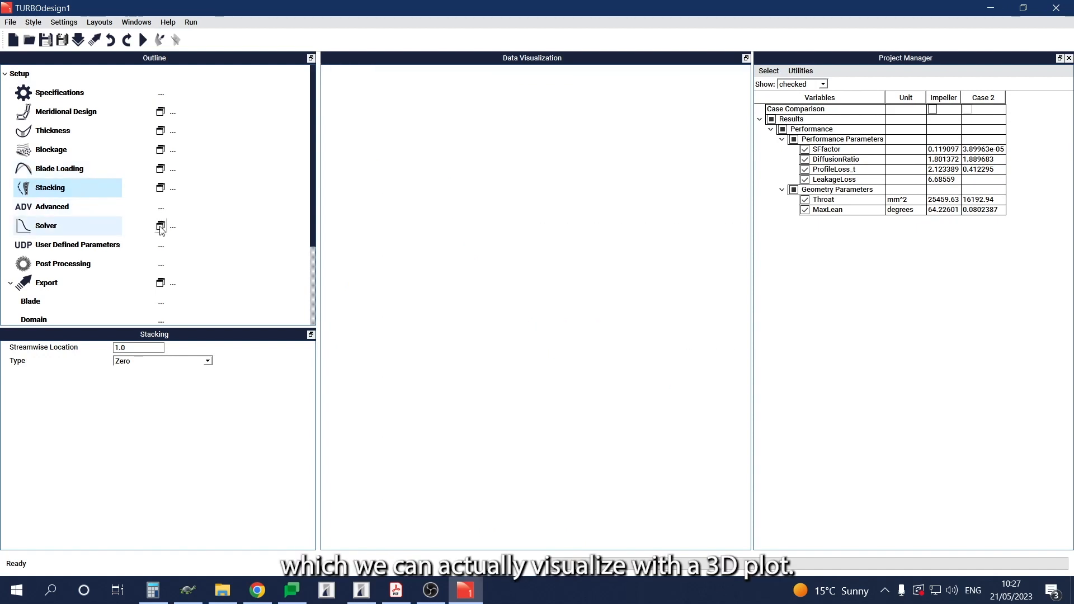
# Step: Add a 3D geometry plot of the diffuser showing 16 blades and inspect the full blade row
pyautogui.click(161, 265)
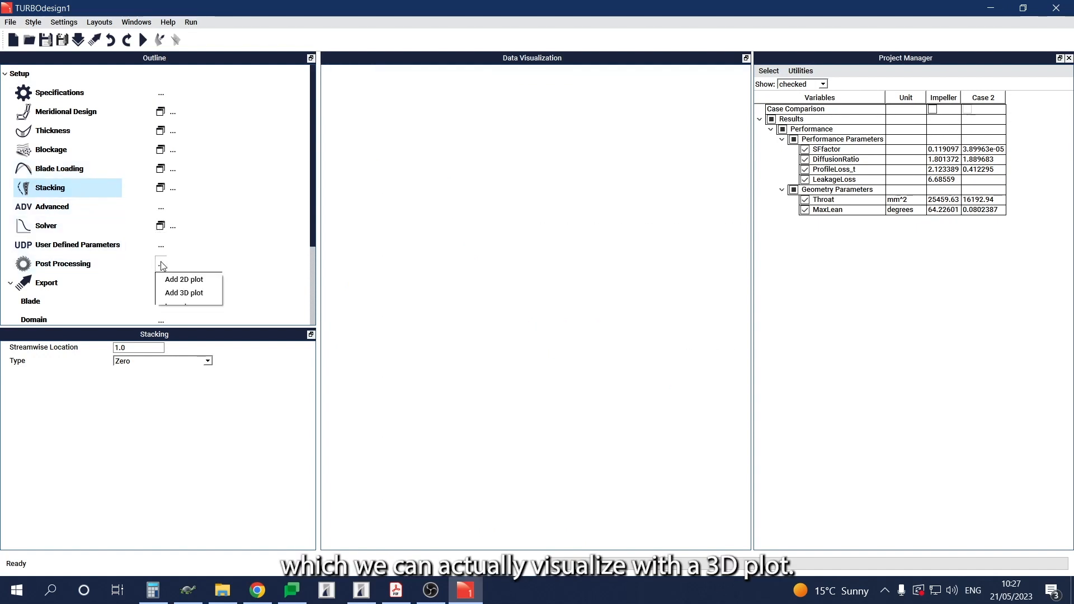
pyautogui.click(182, 294)
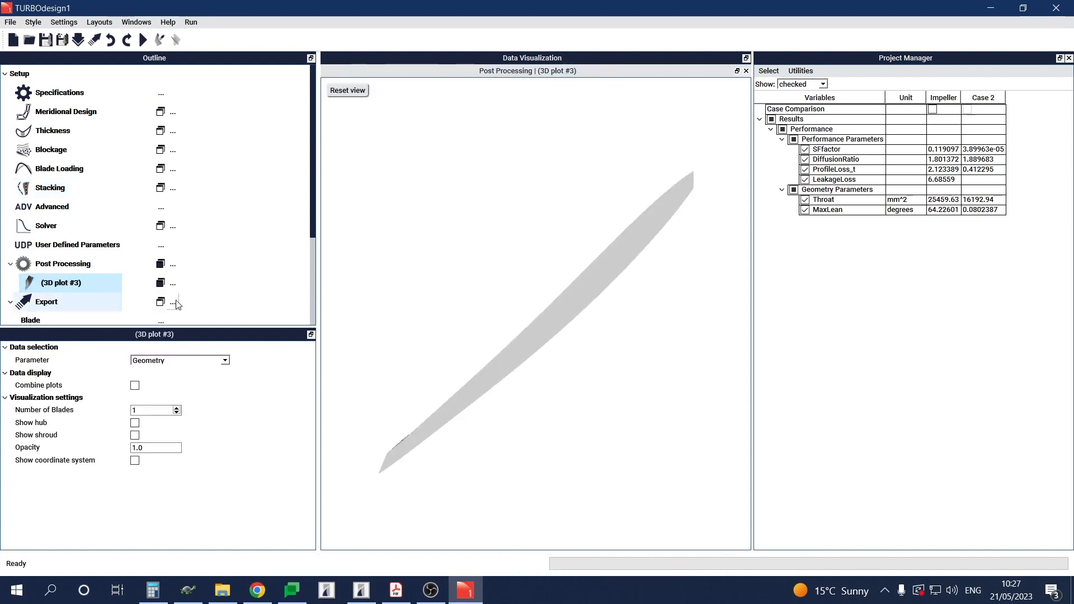
pyautogui.doubleClick(149, 413)
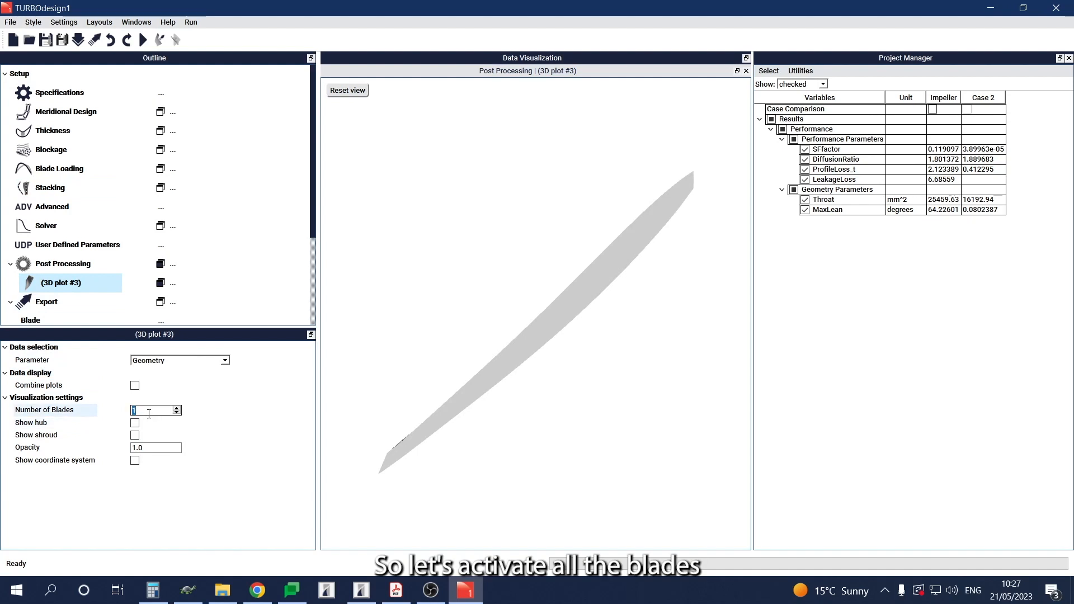
pyautogui.write('16')
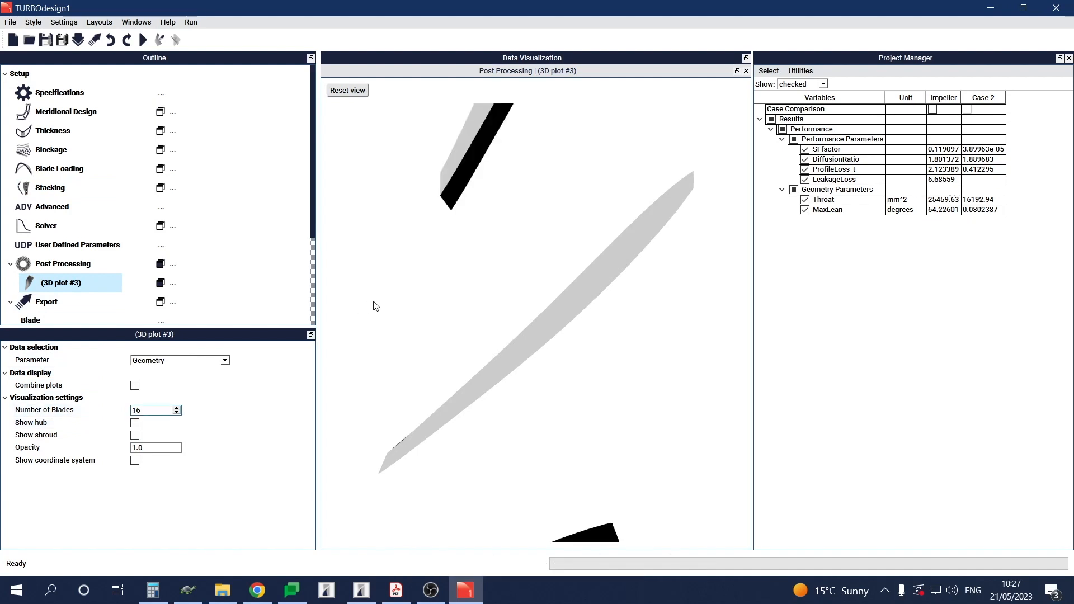
pyautogui.scroll(-5, 445, 297)
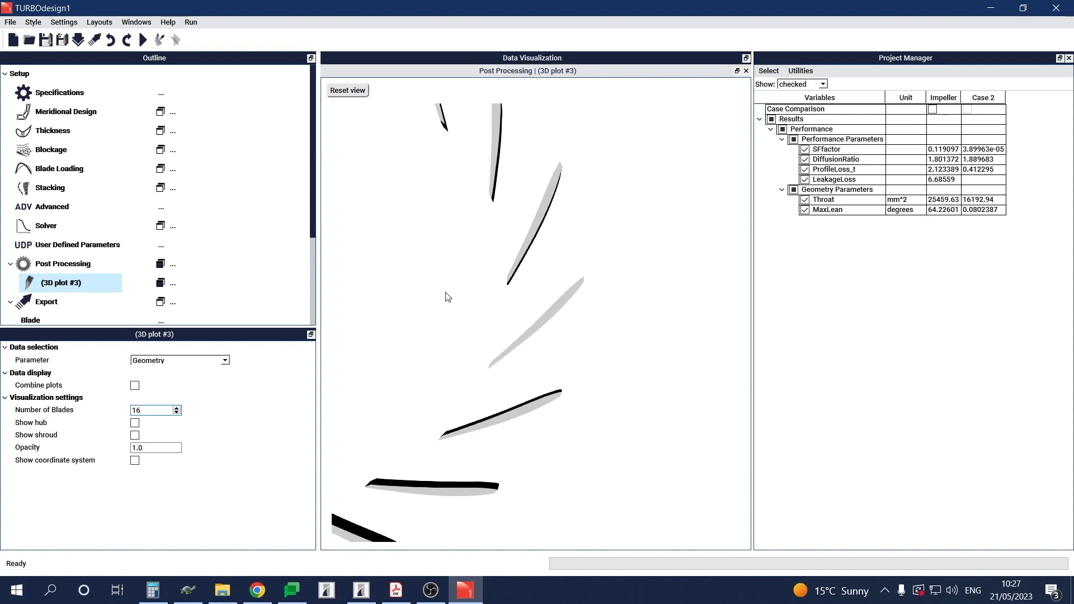
pyautogui.scroll(-6, 447, 297)
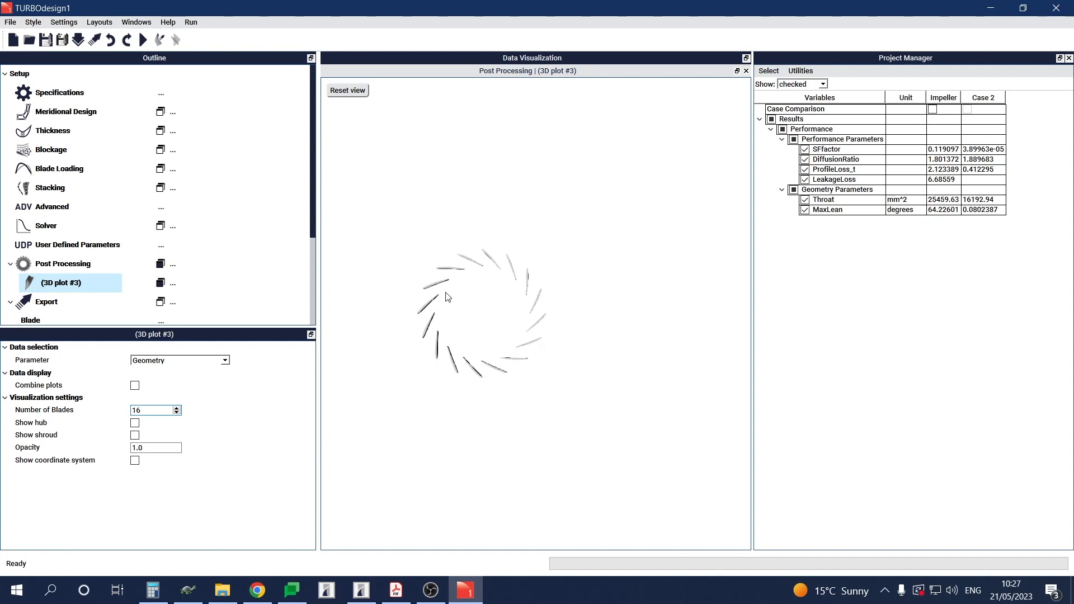
pyautogui.scroll(3, 447, 297)
pyautogui.moveTo(481, 300); pyautogui.dragTo(404, 324)
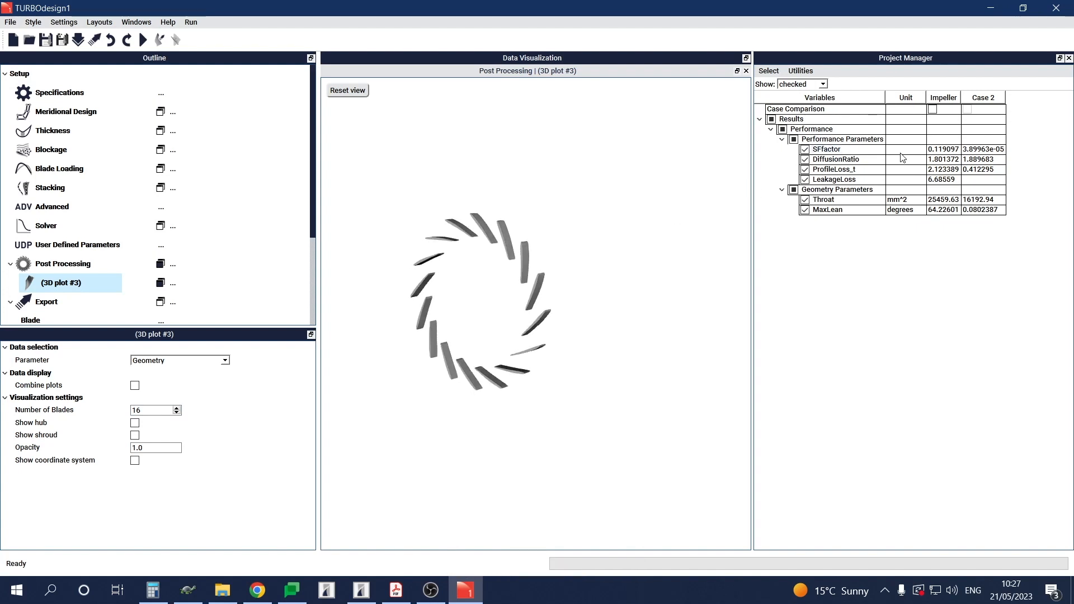
# Step: Rename Case 2 in the project case comparison as Diffuser
pyautogui.rightClick(979, 100)
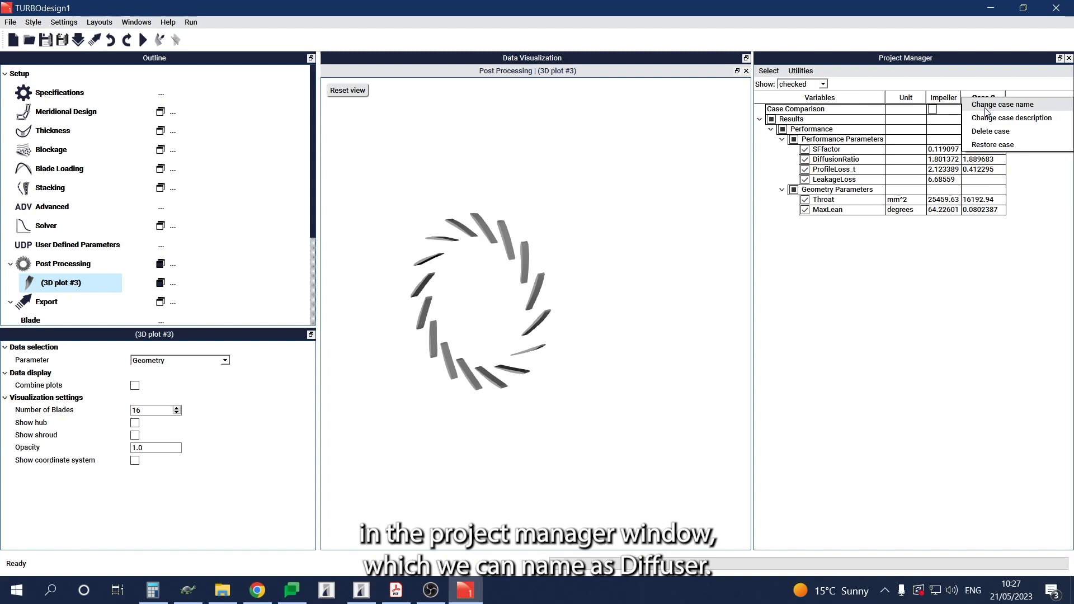
pyautogui.click(981, 104)
pyautogui.write('D')
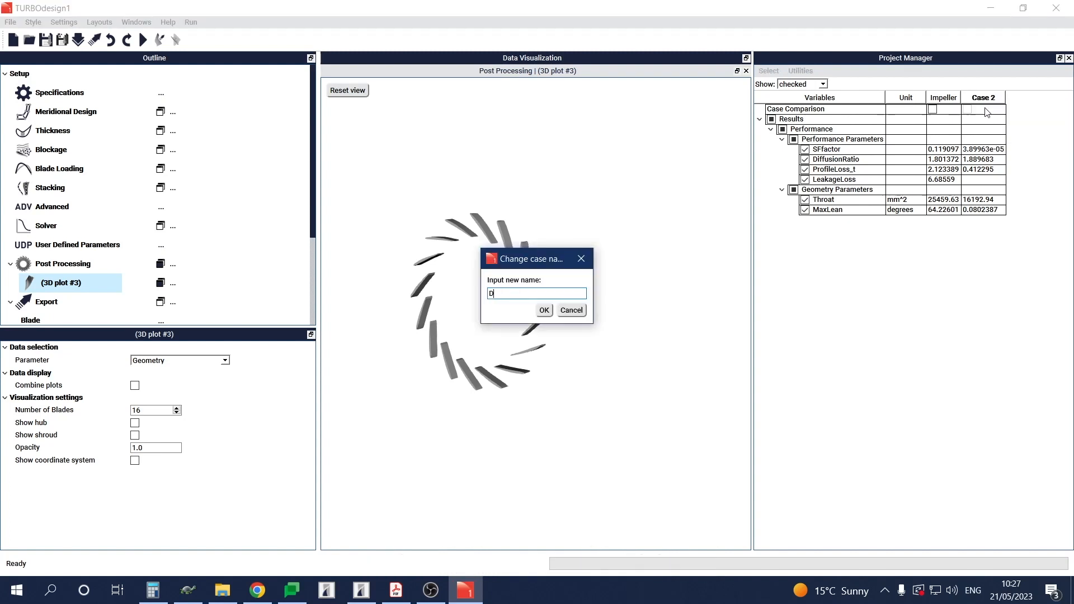
pyautogui.write('iffuser')
pyautogui.press('Return')
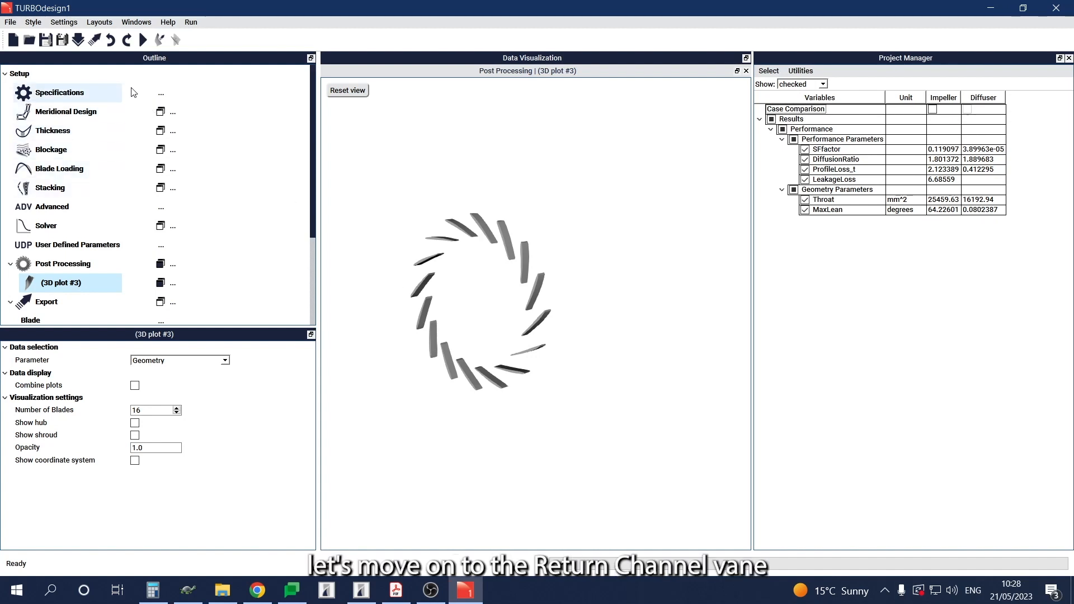
# Step: Import the meanline case CC-ReturnChannel.tds, discarding the unsaved current case data
pyautogui.click(79, 43)
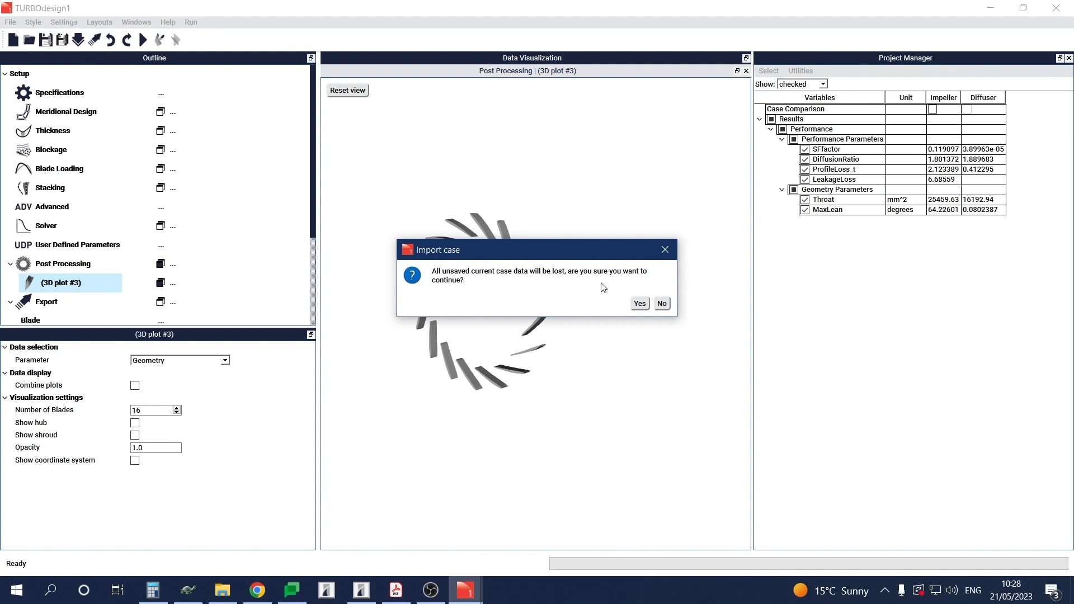
pyautogui.click(640, 303)
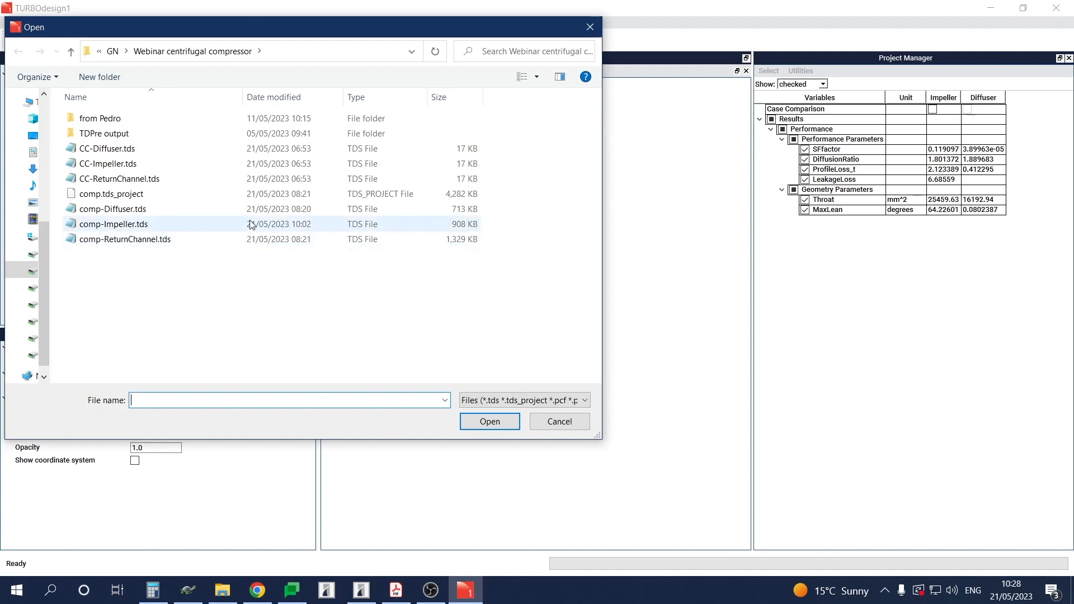
pyautogui.doubleClick(165, 183)
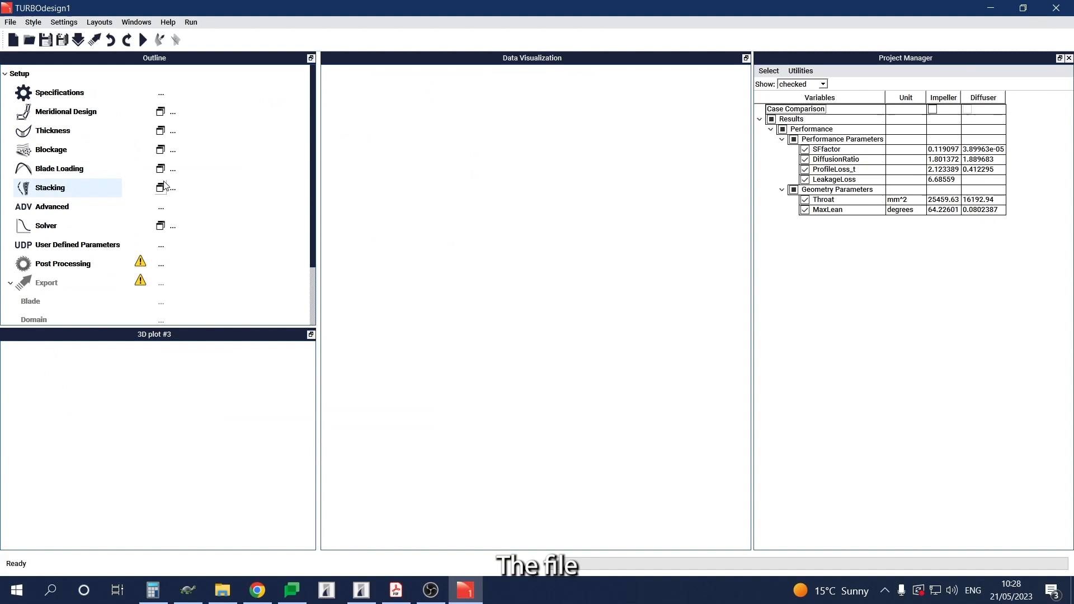
# Step: Review the return channel's specifications and examine its meridional design plot
pyautogui.click(68, 94)
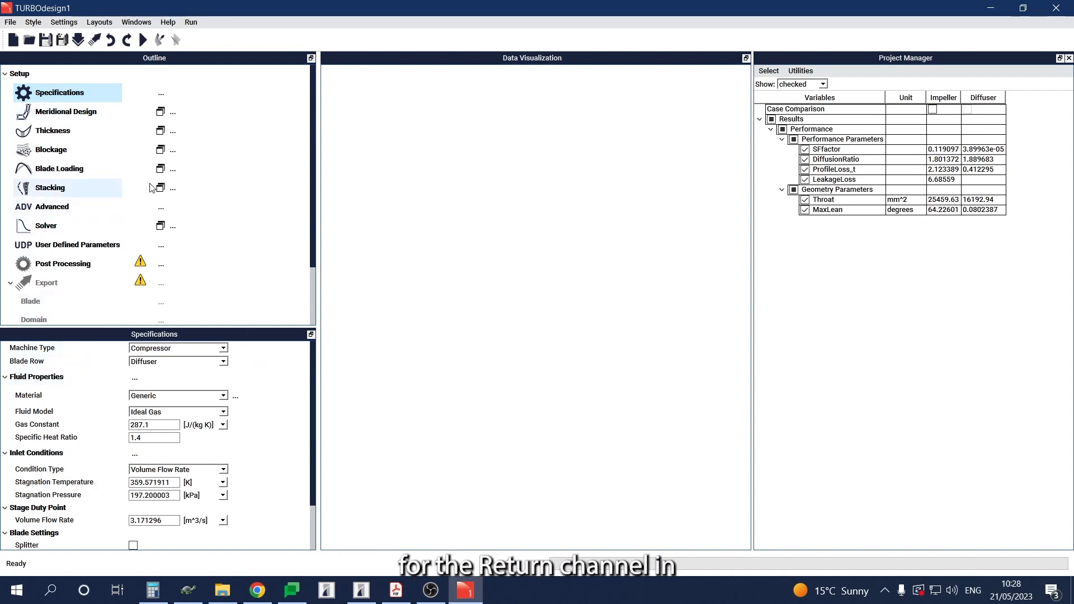
pyautogui.click(160, 112)
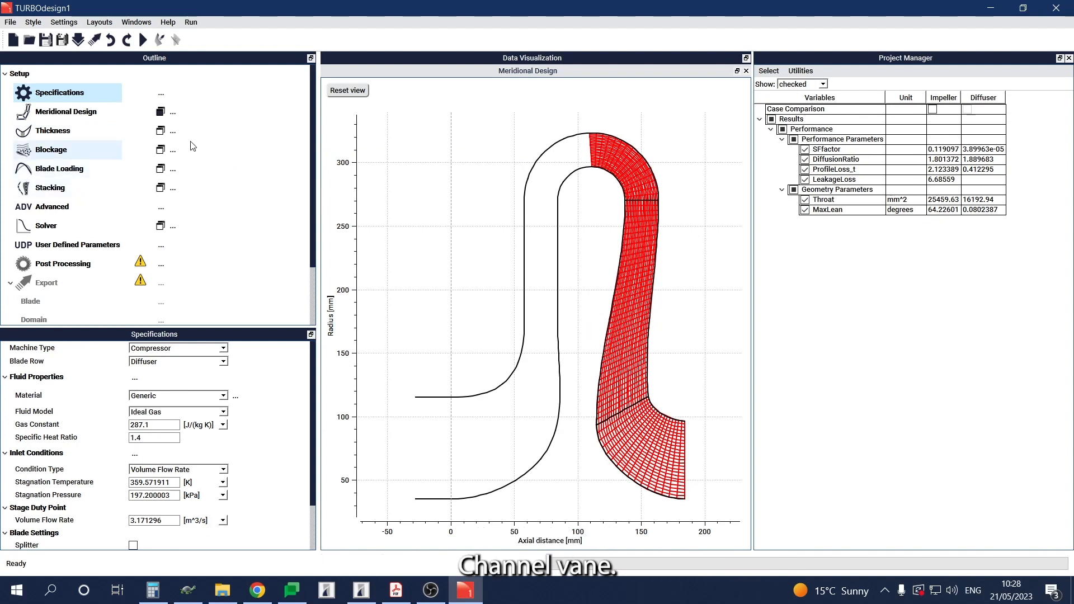
pyautogui.click(160, 112)
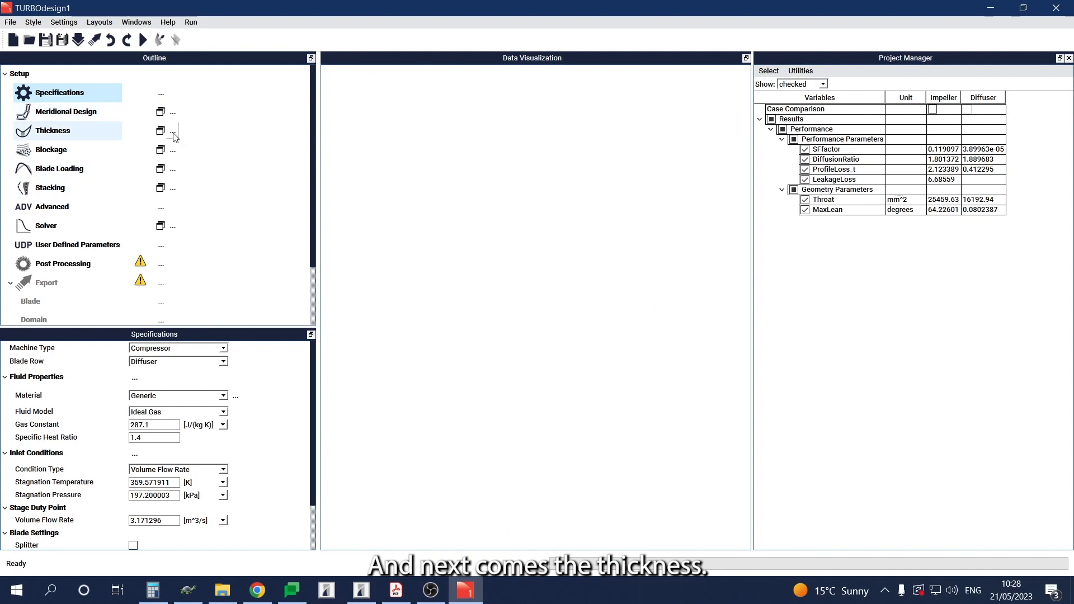
# Step: Replace the return channel vane's constant thickness by importing thick_rc.th with refitting, and close the thickness plot
pyautogui.click(161, 132)
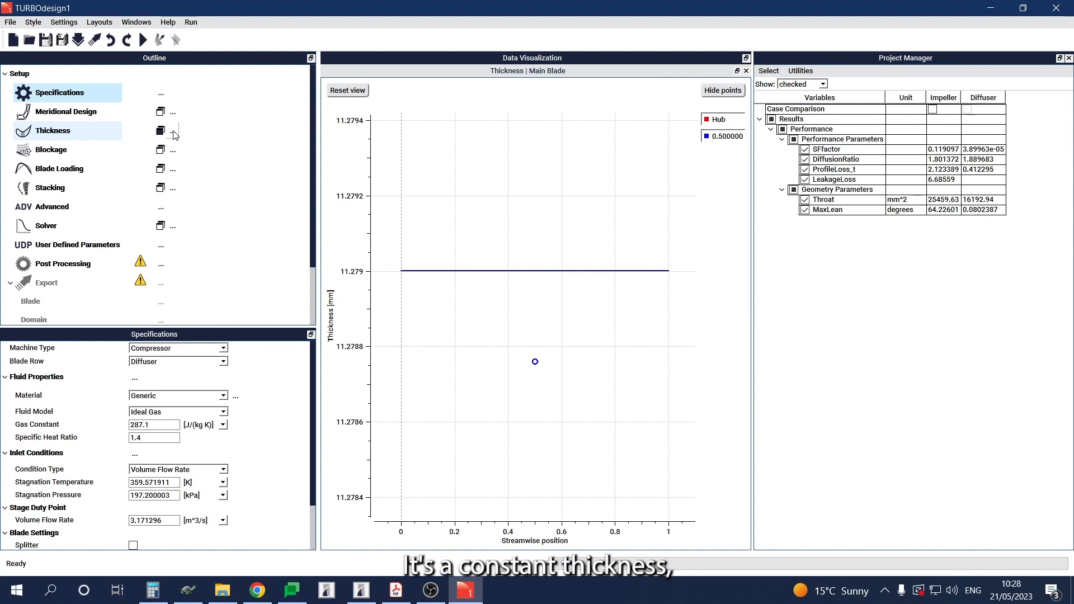
pyautogui.click(173, 132)
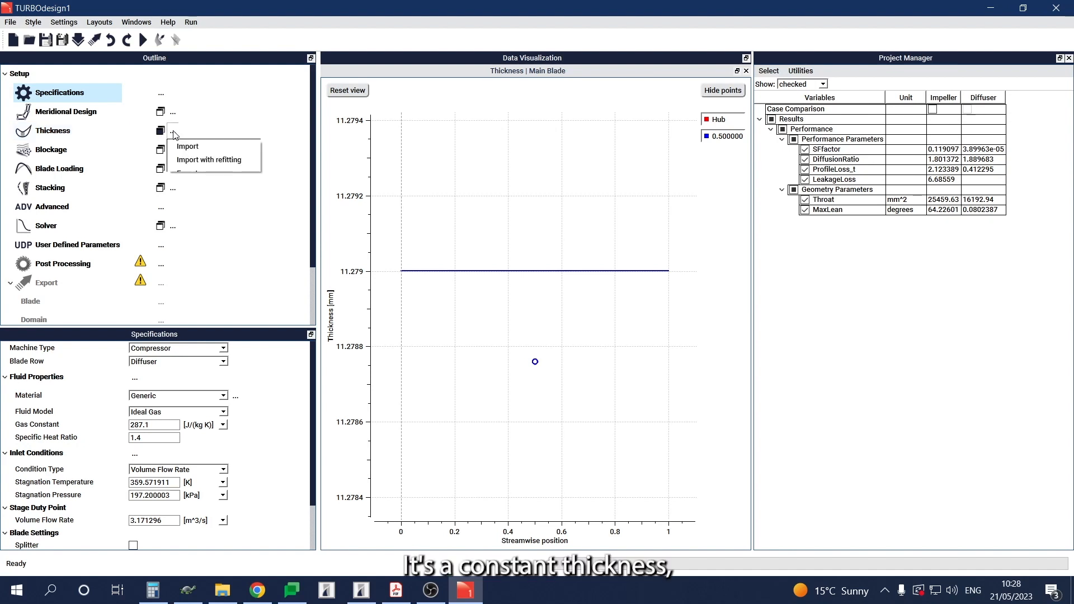
pyautogui.click(219, 160)
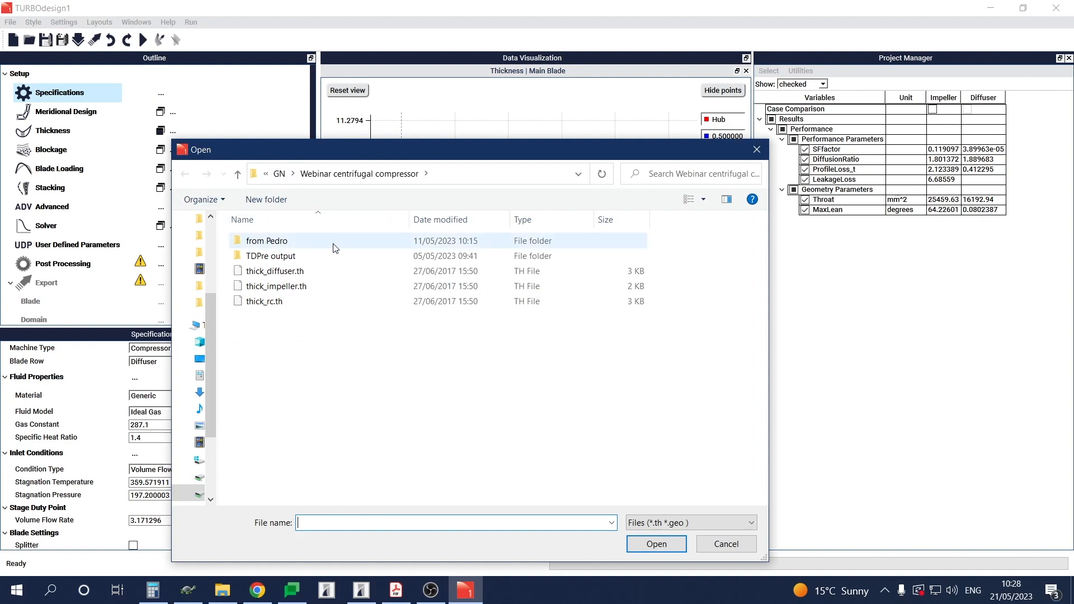
pyautogui.doubleClick(273, 305)
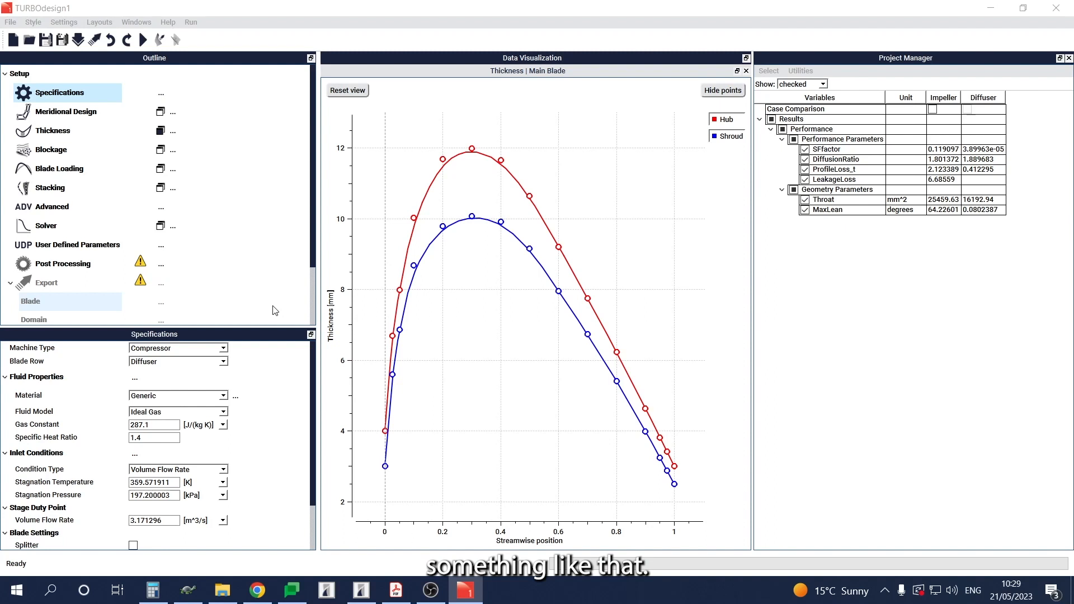
pyautogui.click(161, 132)
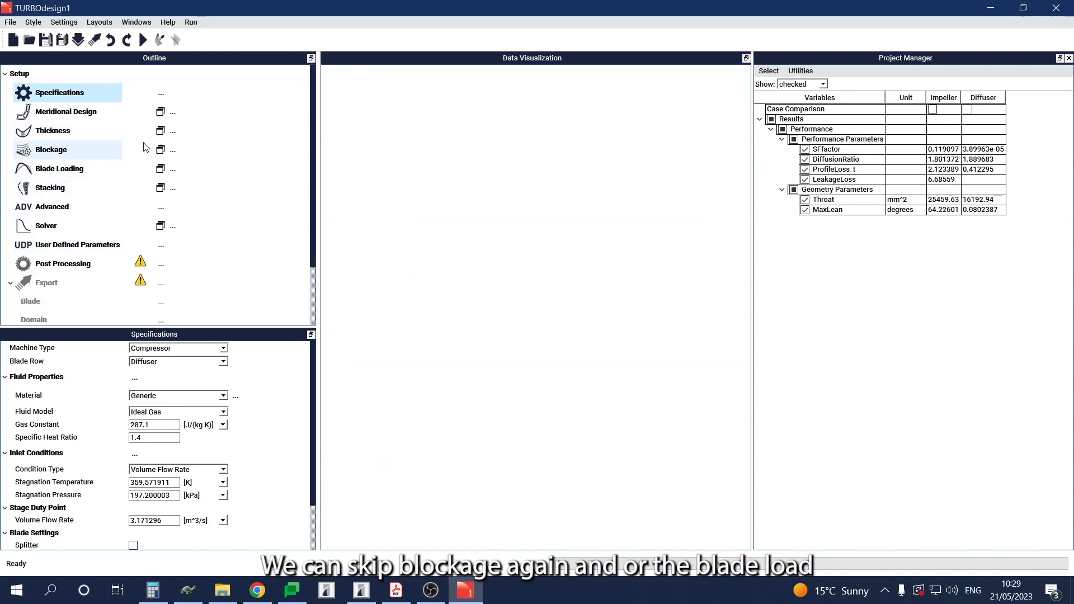
# Step: Examine the return channel vane's streamwise blade loading and spanwise rVt* plots, and close them
pyautogui.click(160, 169)
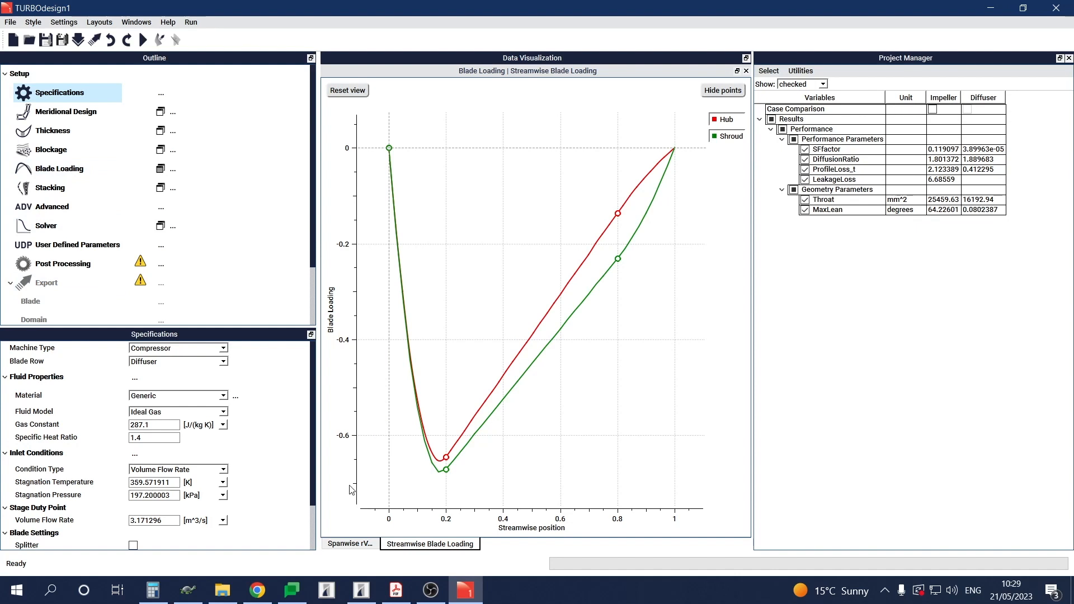
pyautogui.click(357, 544)
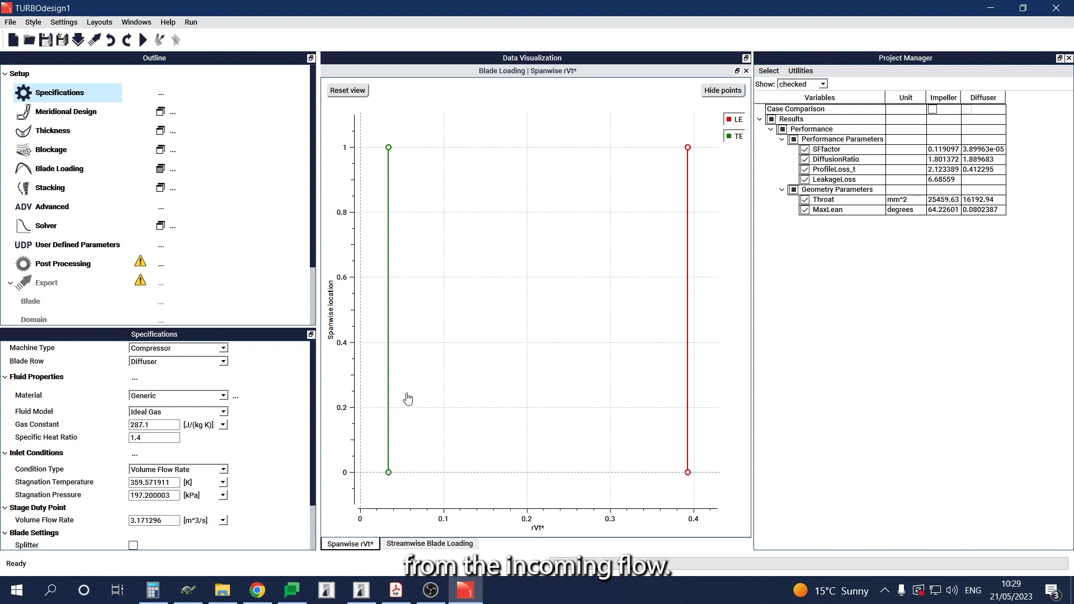
pyautogui.click(430, 544)
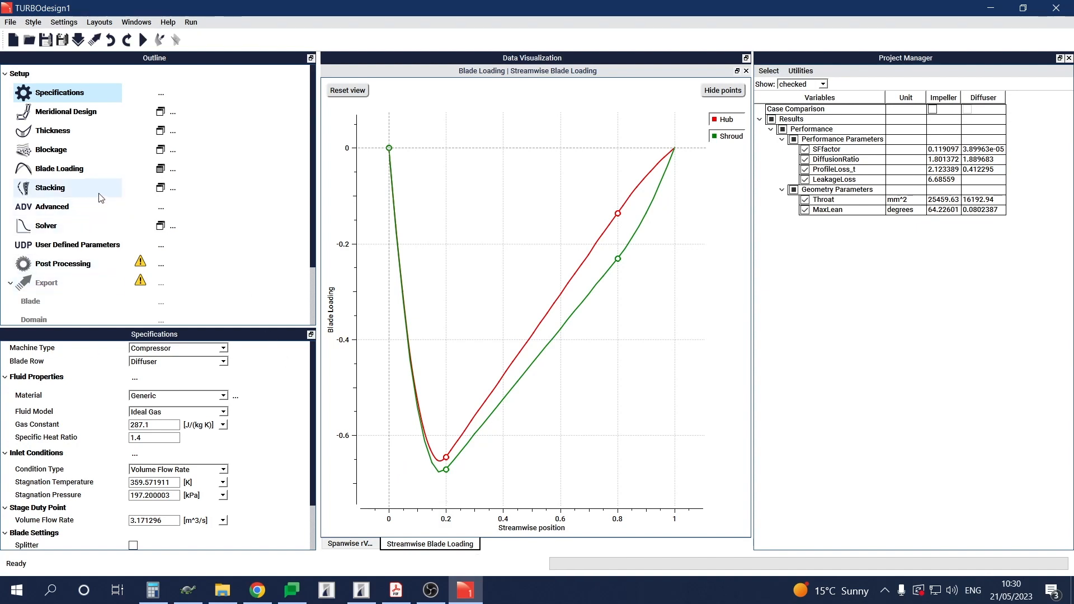
pyautogui.click(161, 168)
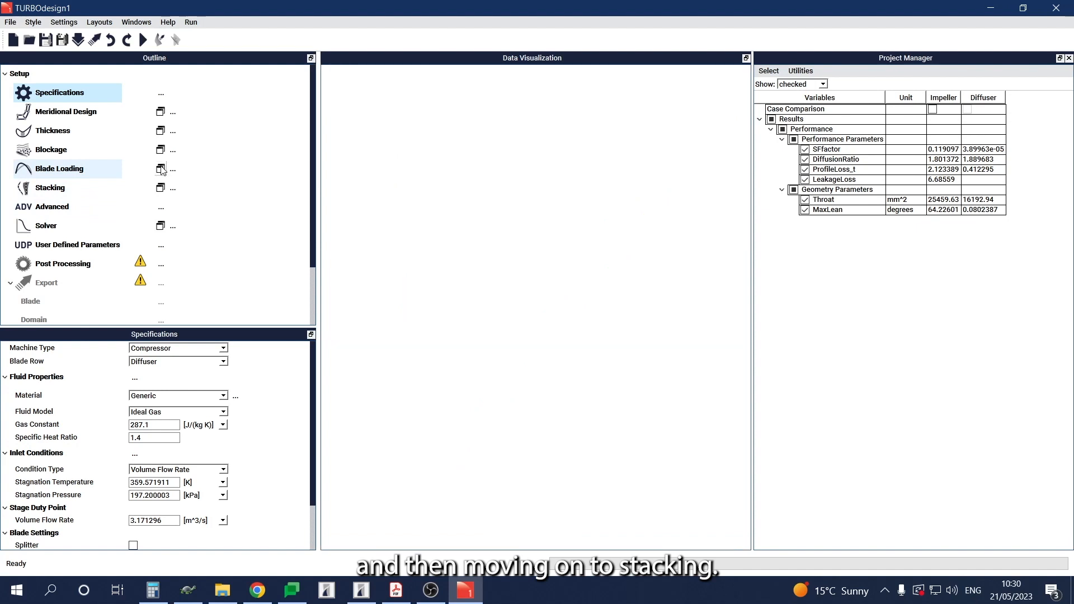
# Step: Run the solver for the return channel vane with zero stacking, and close the convergence plot
pyautogui.click(80, 195)
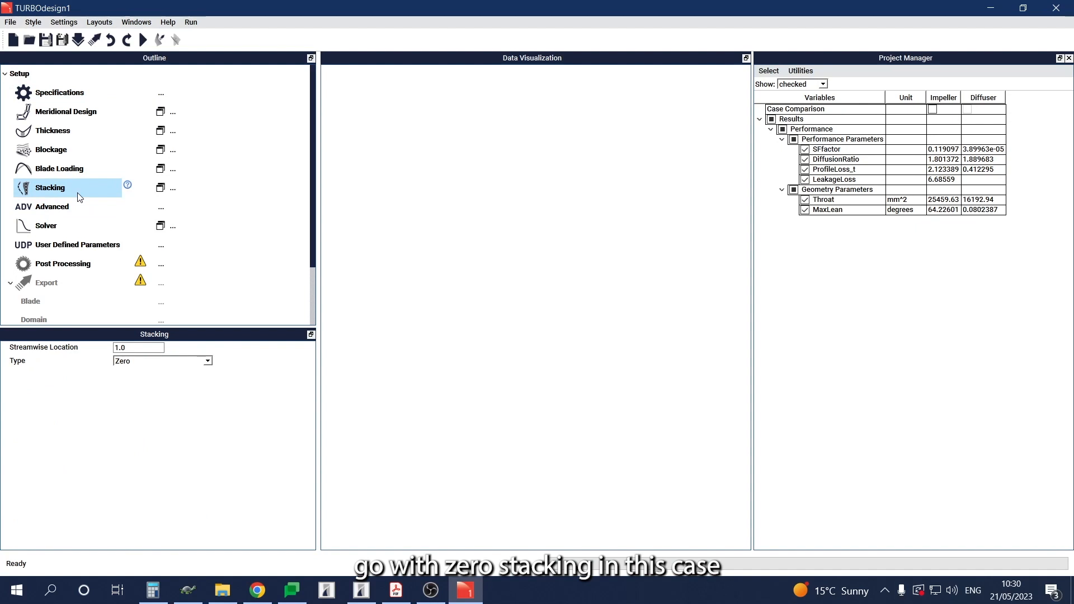
pyautogui.click(143, 41)
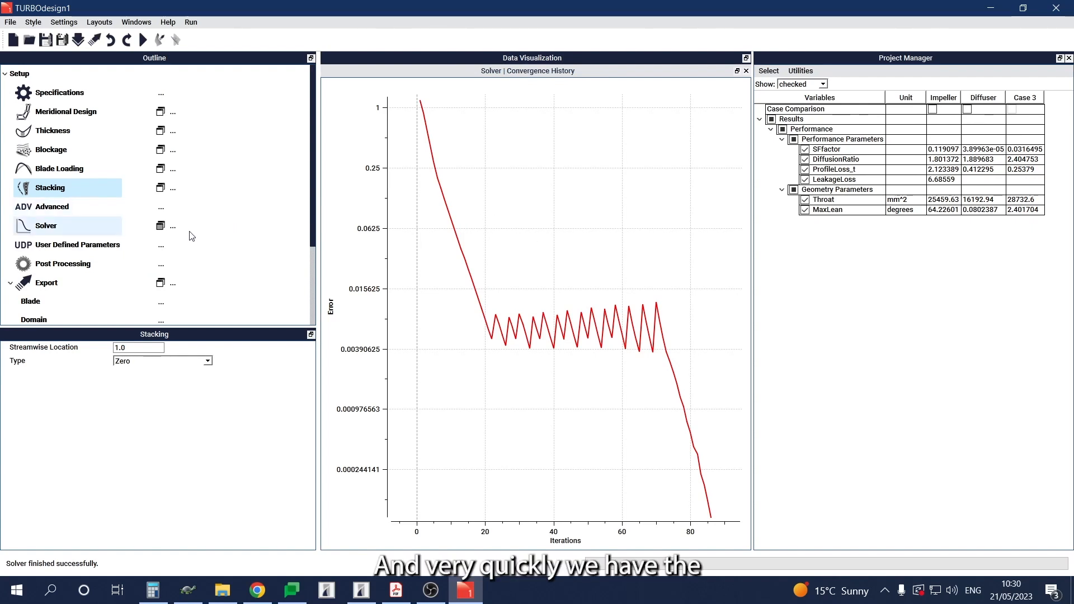
pyautogui.click(159, 226)
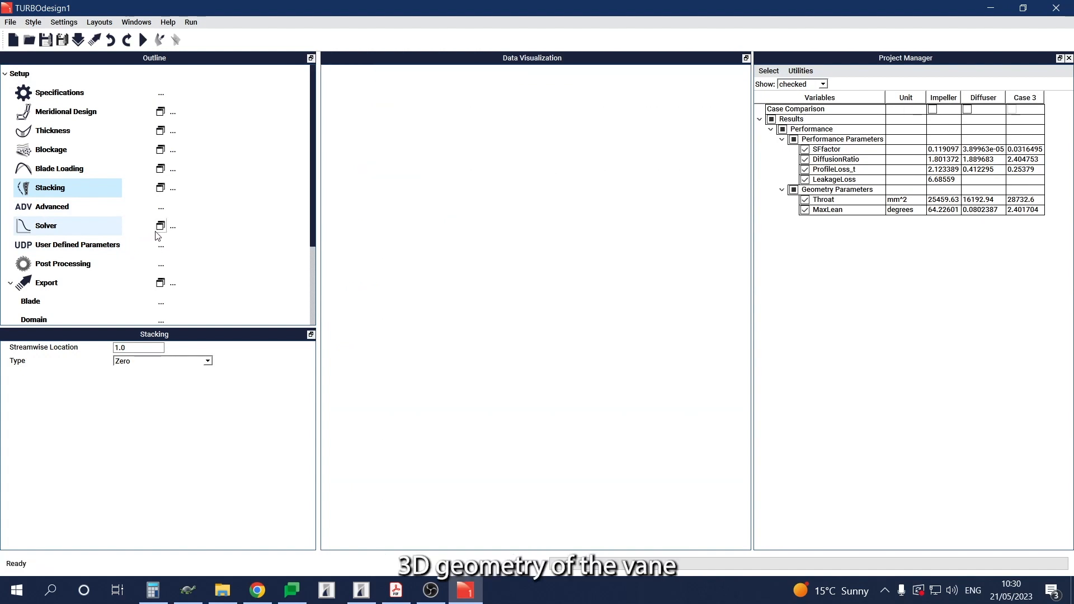
# Step: Add a 3D geometry plot of the return channel vane
pyautogui.click(162, 263)
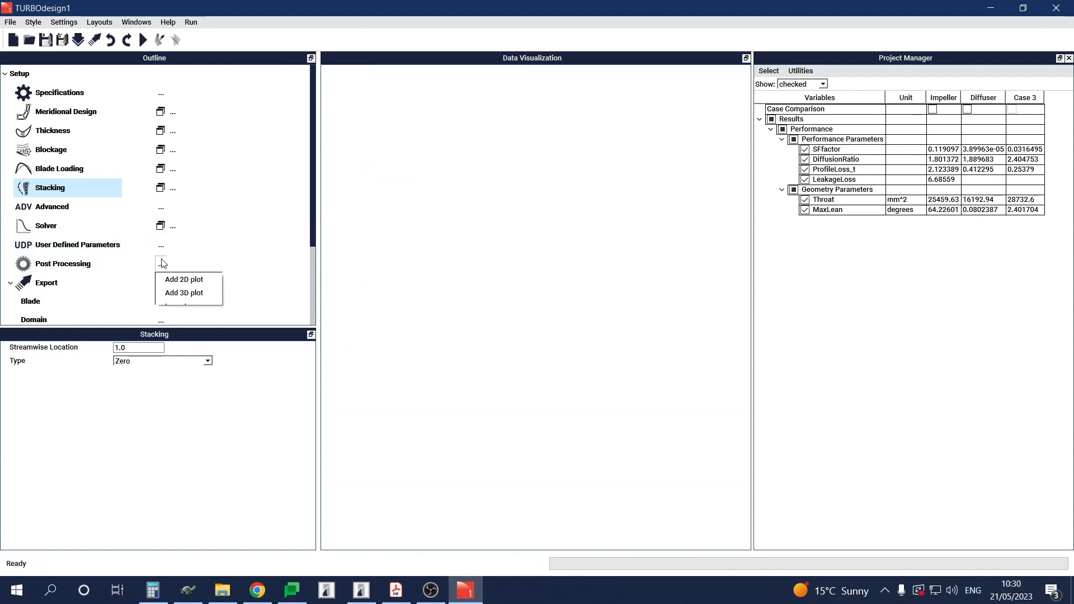
pyautogui.click(180, 293)
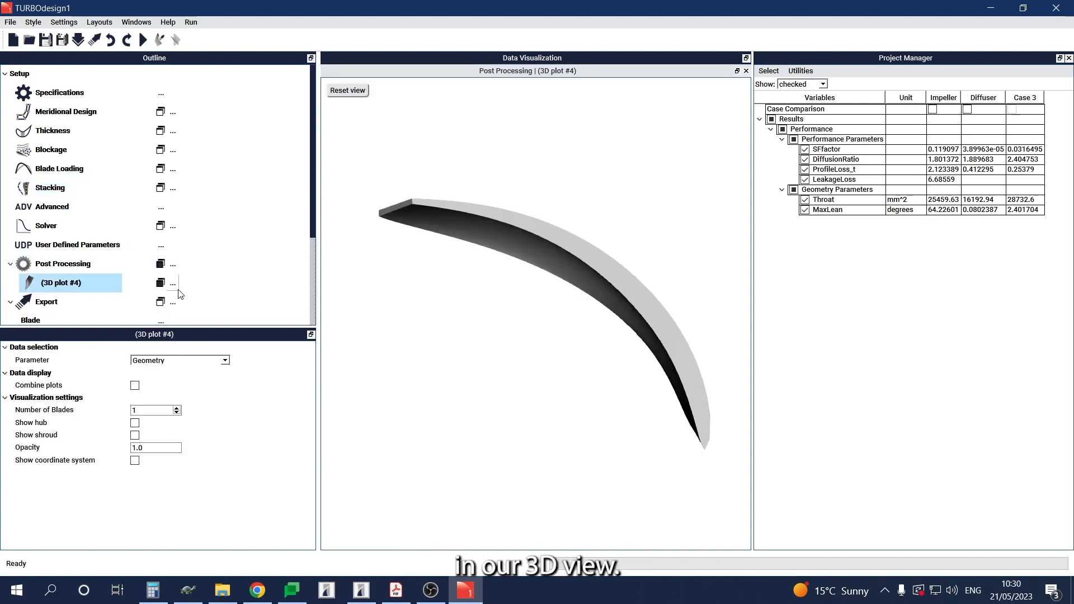
# Step: Display all 14 return channel vanes in the 3D geometry plot and view the full blade row at an angle
pyautogui.doubleClick(155, 411)
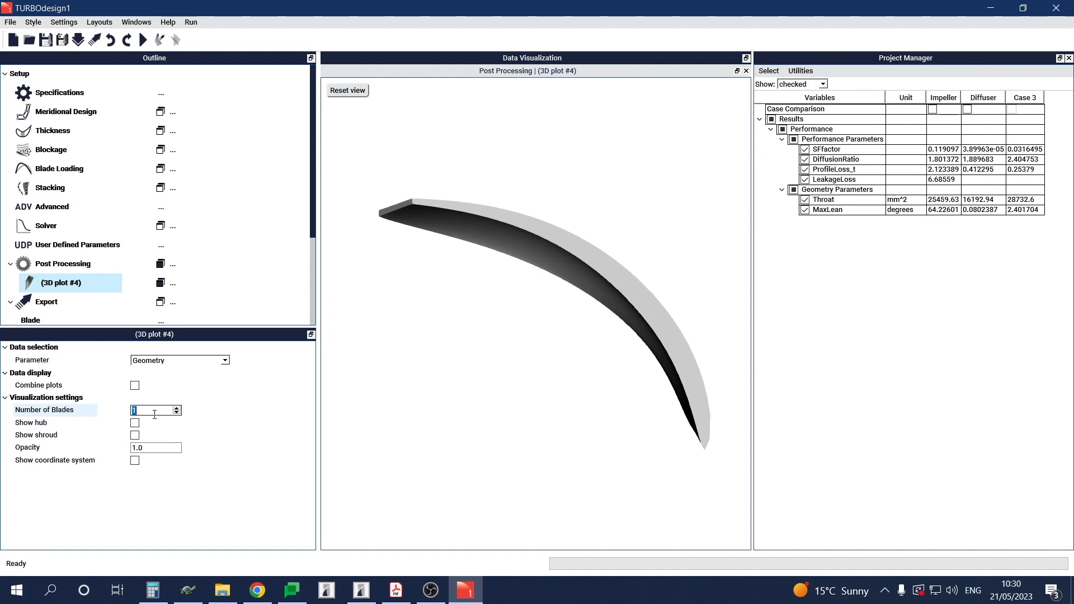
pyautogui.write('99')
pyautogui.press('Return')
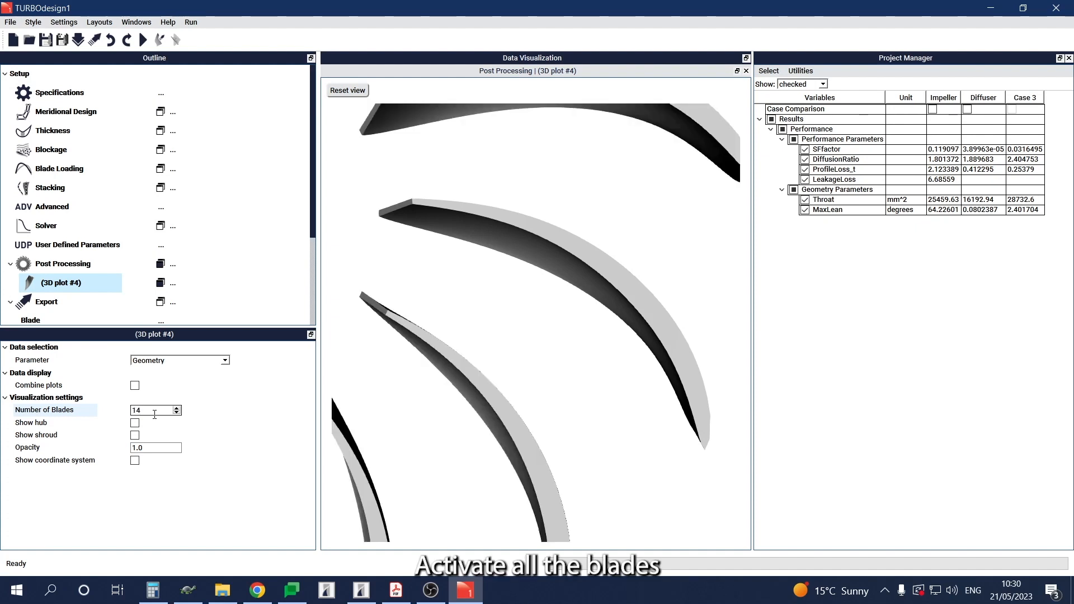
pyautogui.scroll(-10, 508, 326)
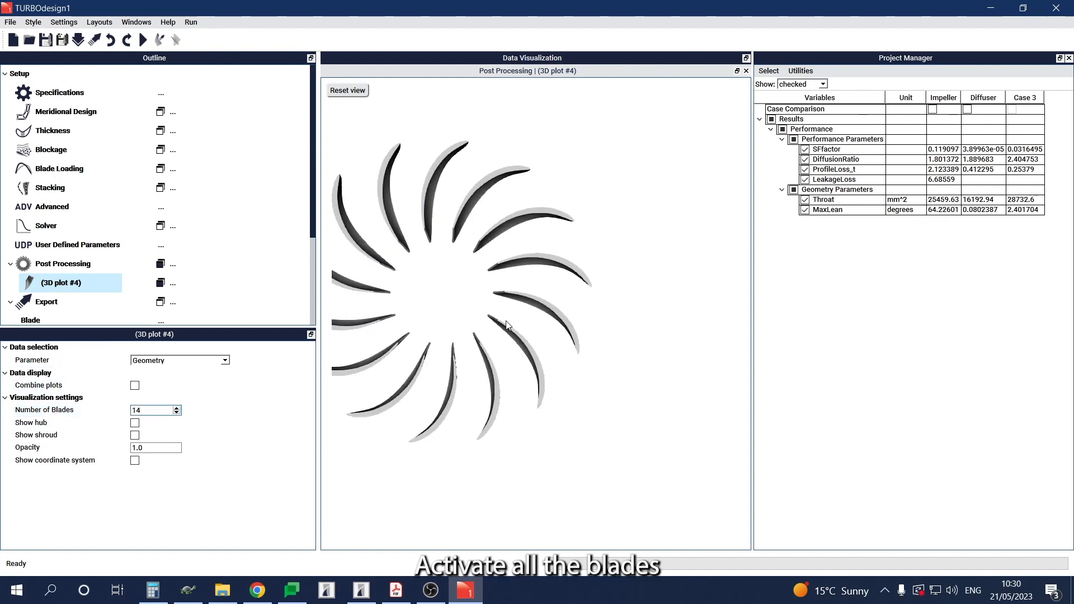
pyautogui.scroll(-4, 508, 325)
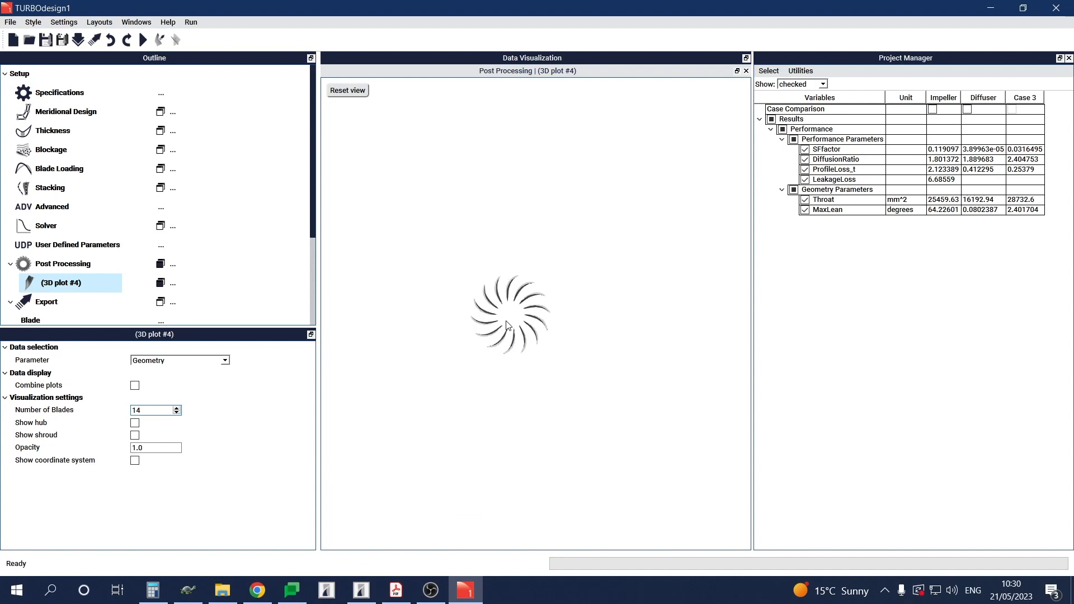
pyautogui.scroll(4, 499, 325)
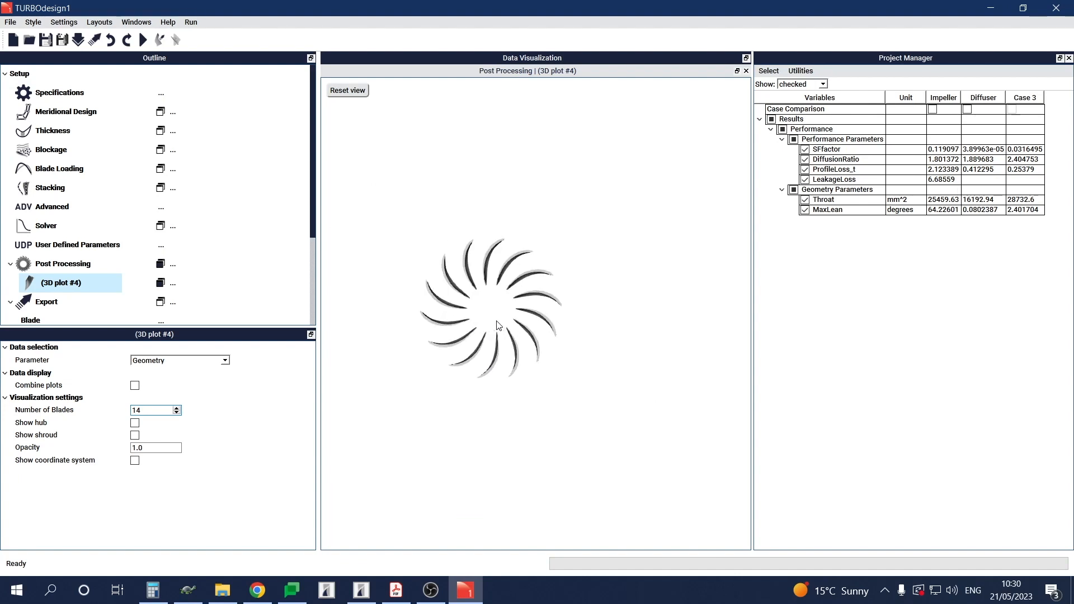
pyautogui.scroll(3, 499, 325)
pyautogui.moveTo(568, 307); pyautogui.dragTo(471, 287)
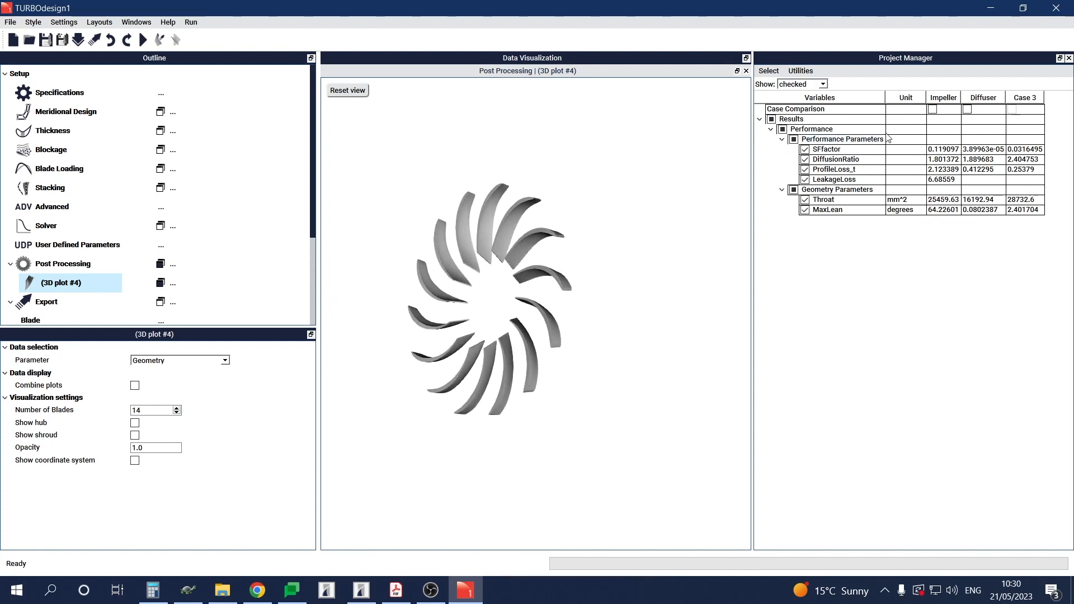
# Step: Rename Case 3 in the project manager as Return Channel
pyautogui.rightClick(1036, 100)
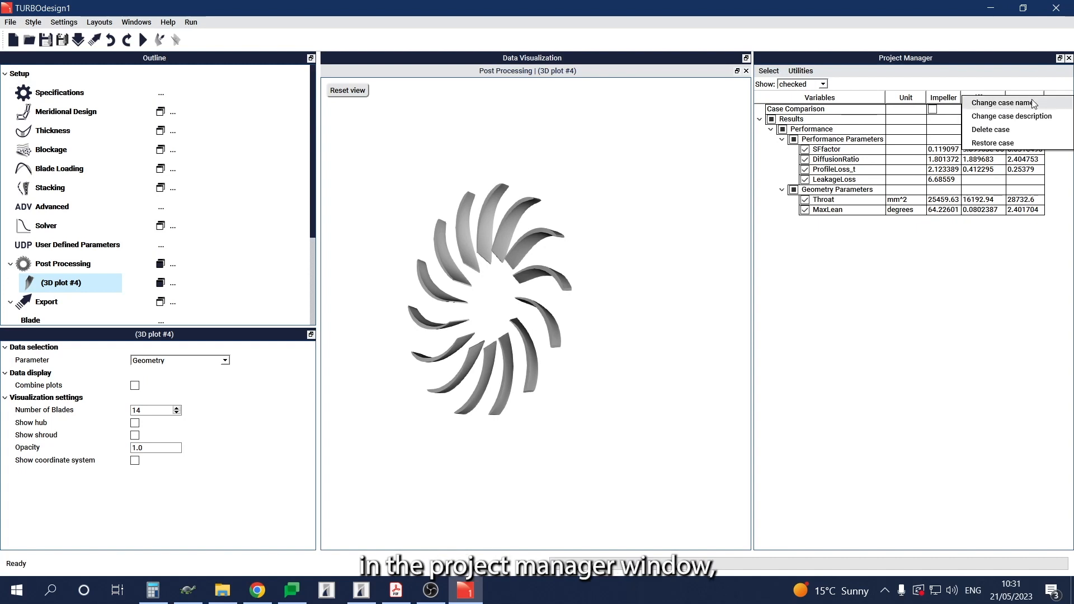
pyautogui.click(1035, 102)
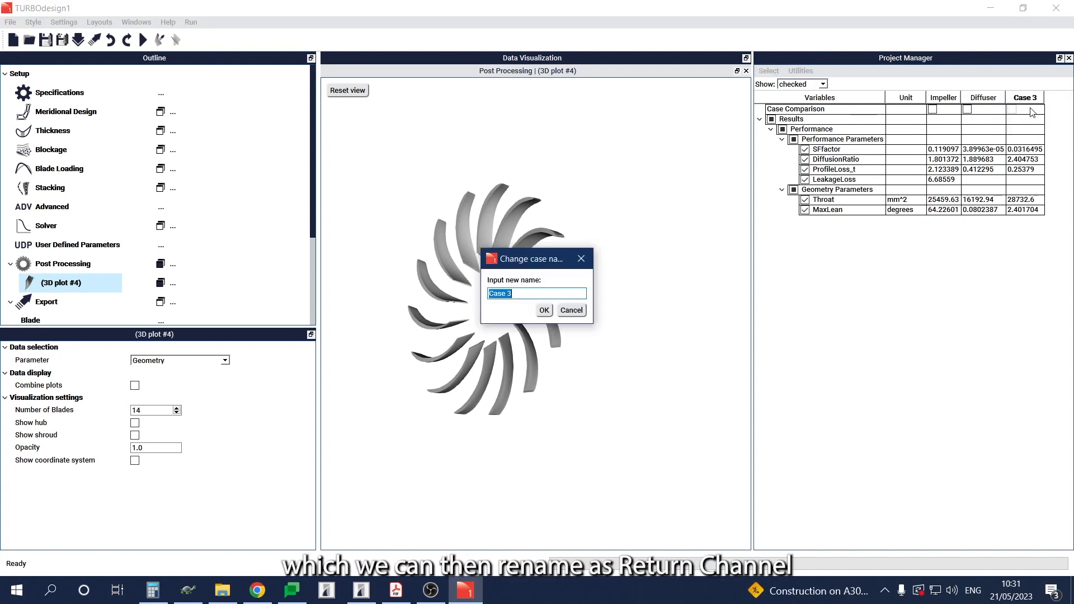
pyautogui.write('Return Channel')
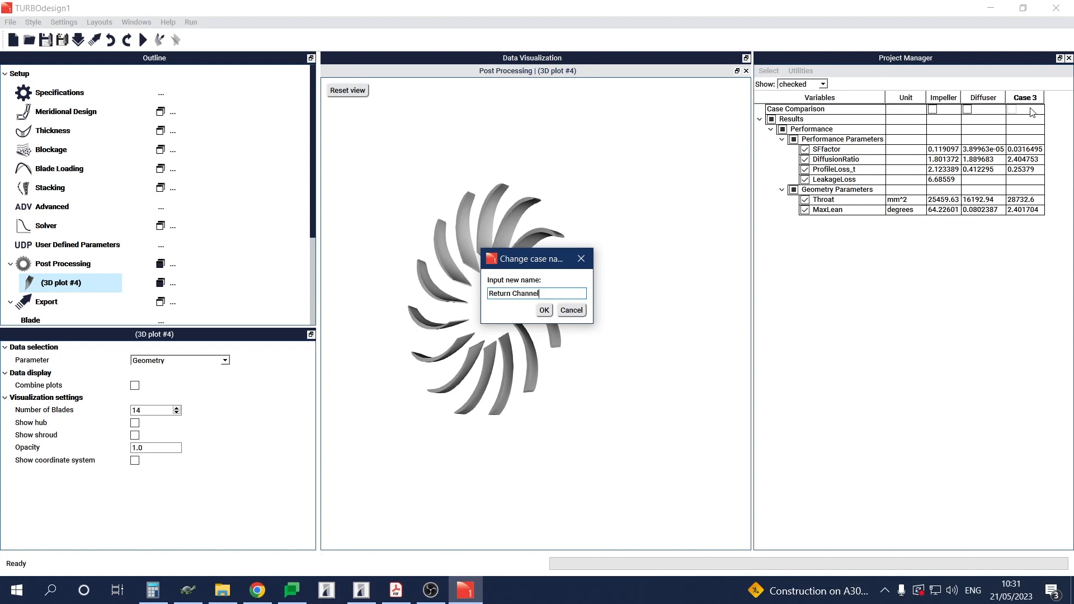
pyautogui.press('Return')
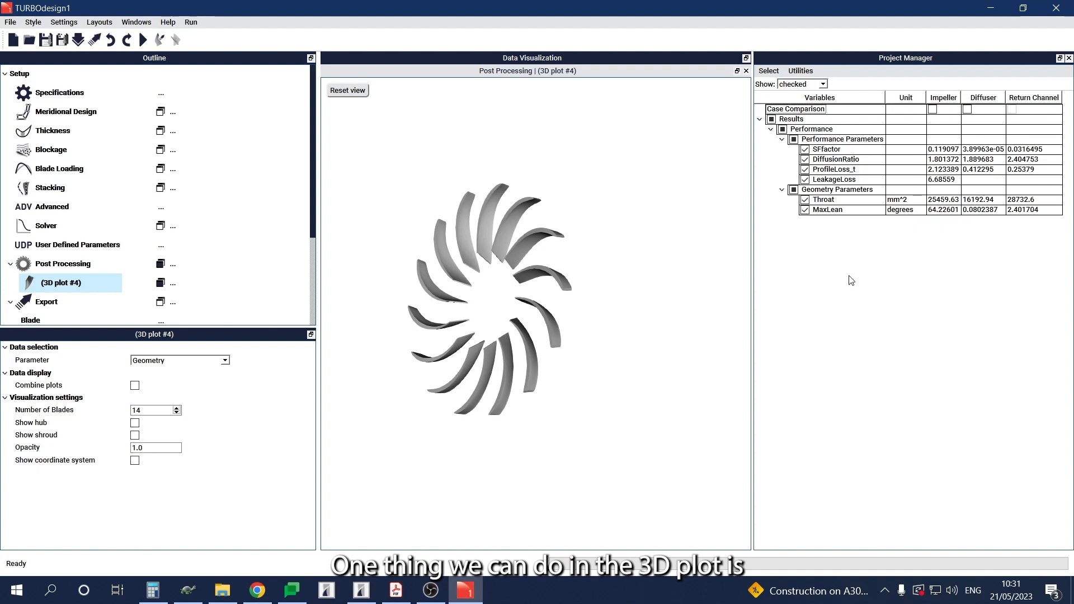
# Step: Add the Impeller and Diffuser cases to the comparison and combine them with the return channel in one 3D plot
pyautogui.click(933, 109)
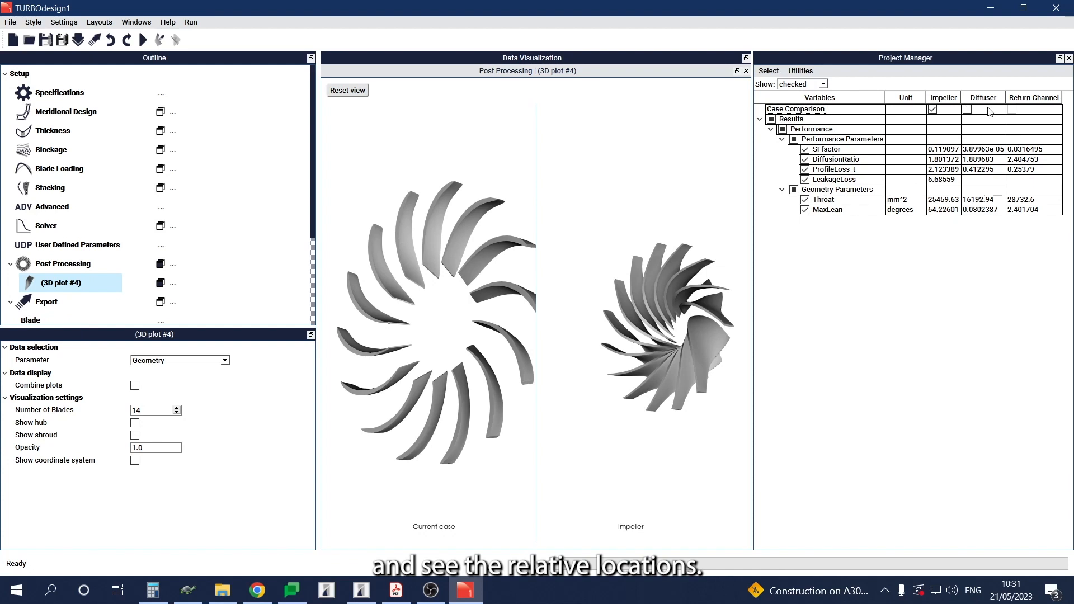
pyautogui.click(967, 110)
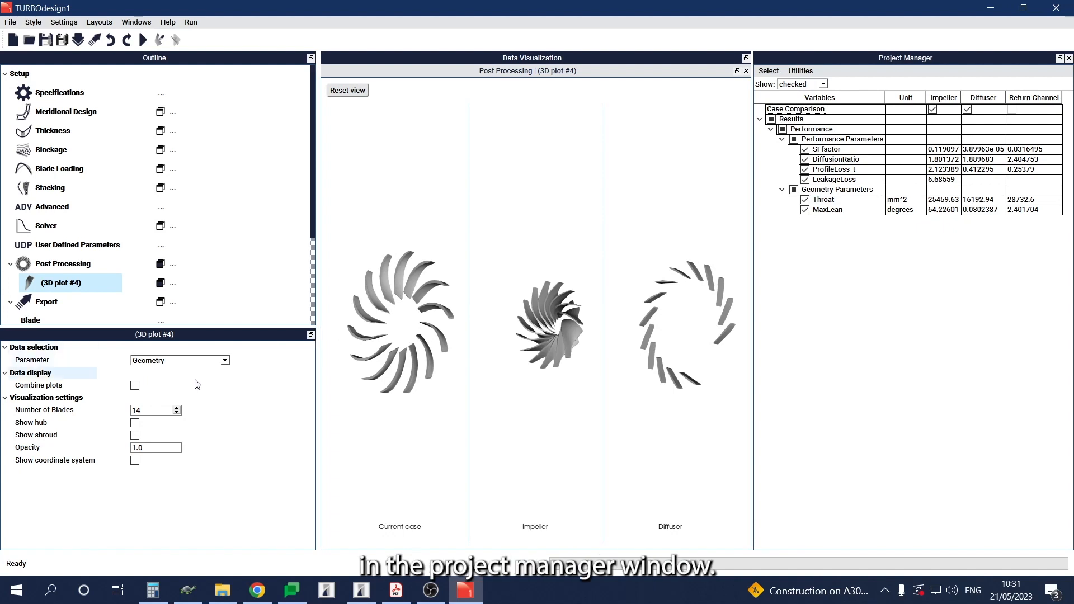
pyautogui.click(135, 386)
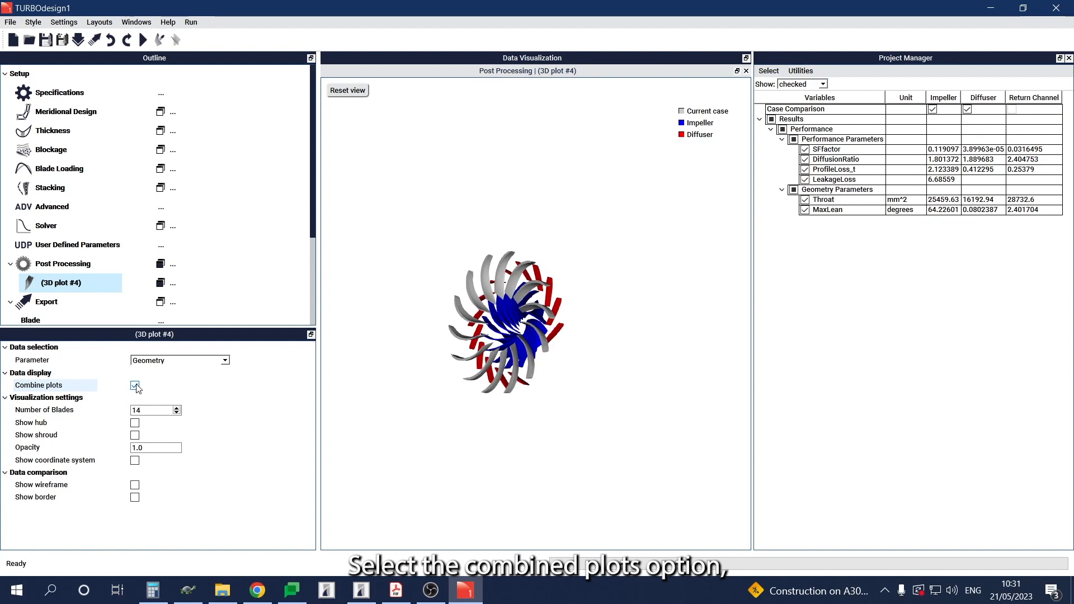
# Step: Set the number of displayed blades to 16 in the combined 3D plot and examine the relative positions of the three blade rows
pyautogui.doubleClick(148, 409)
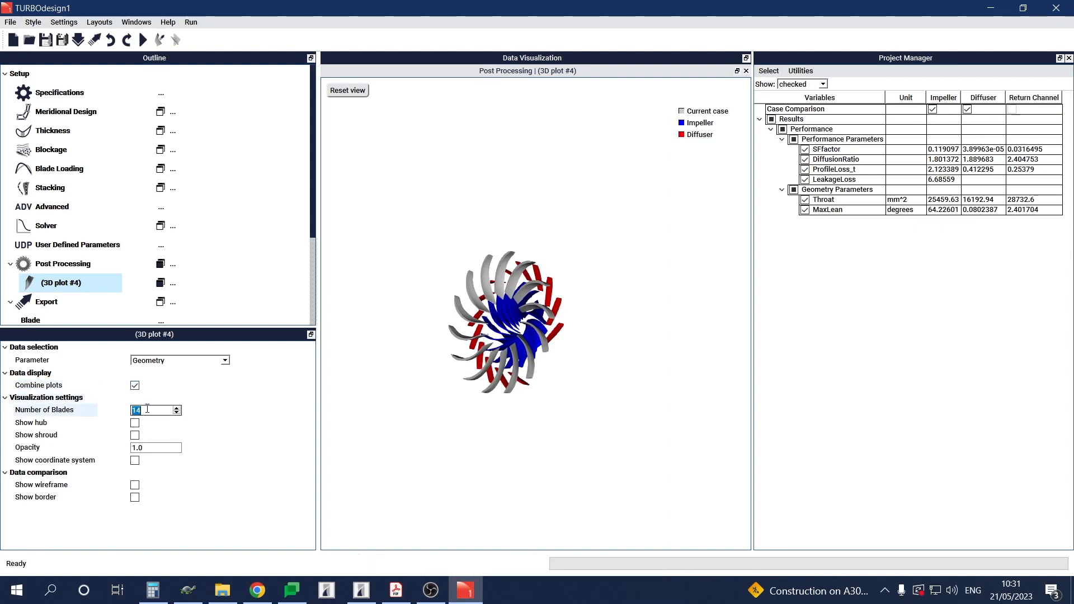
pyautogui.write('16')
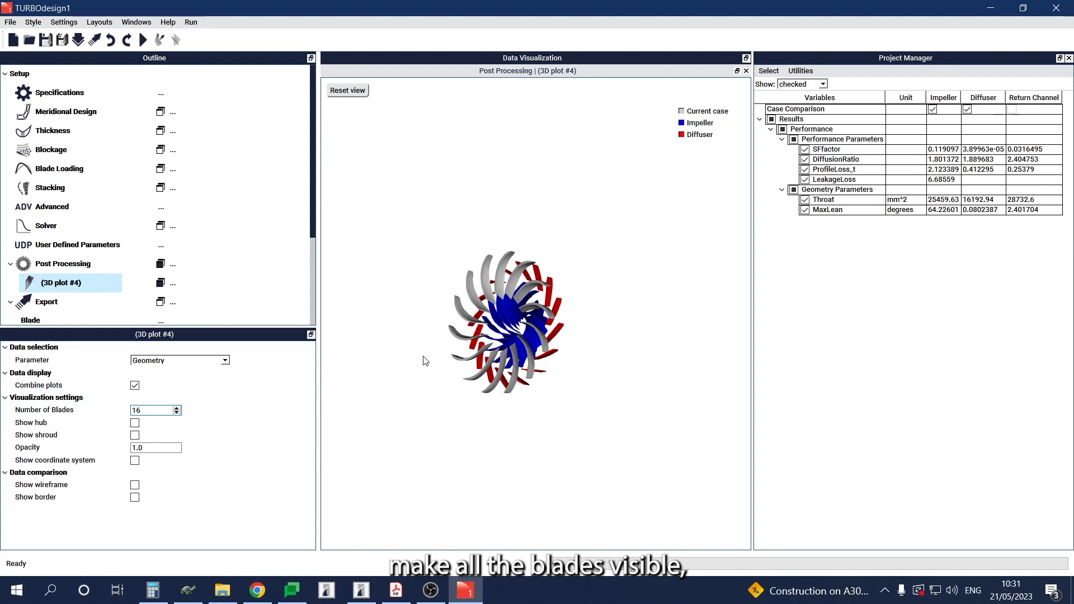
pyautogui.moveTo(425, 360); pyautogui.dragTo(644, 374)
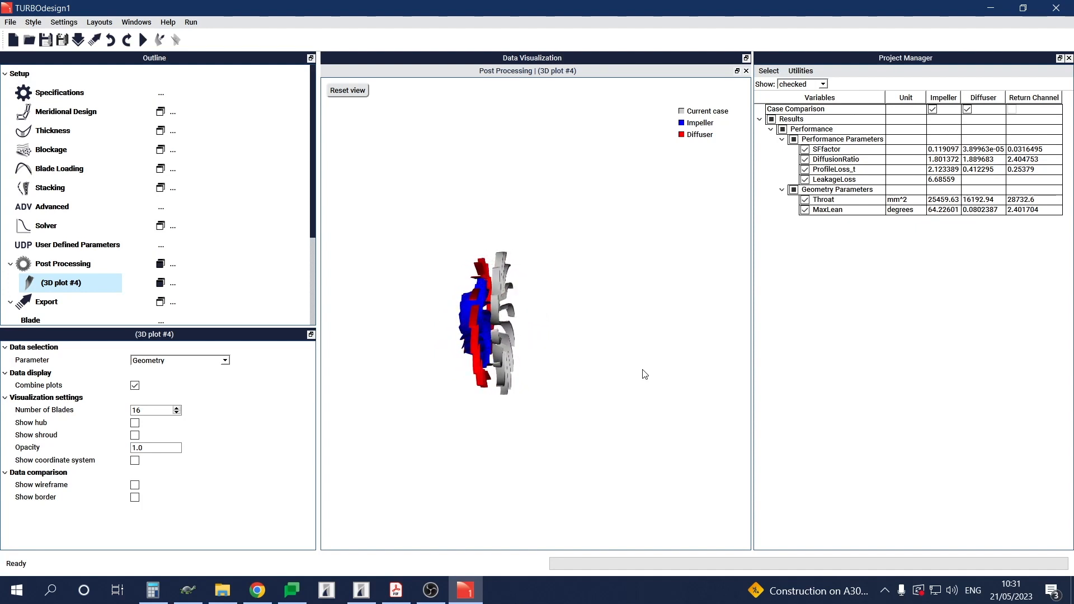
pyautogui.moveTo(473, 327); pyautogui.dragTo(534, 327)
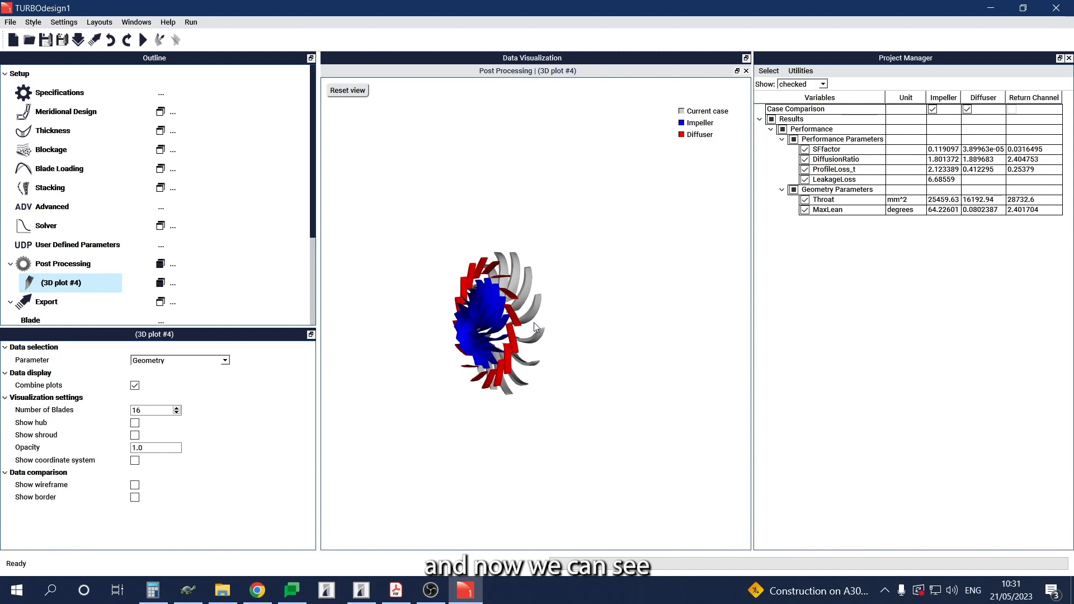
pyautogui.scroll(1, 482, 320)
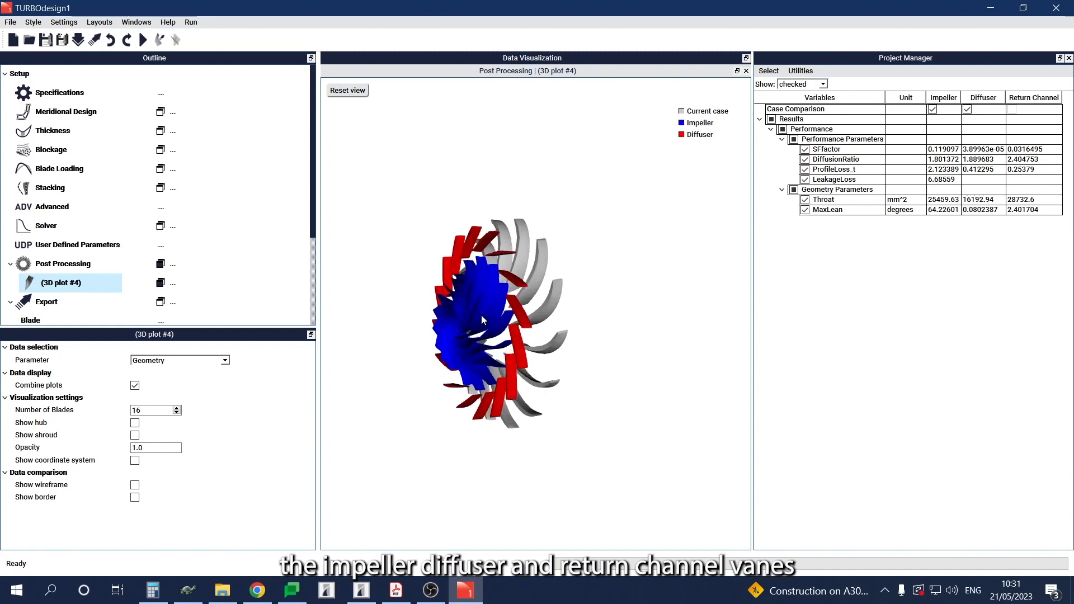
pyautogui.scroll(2, 482, 320)
pyautogui.scroll(1, 482, 320)
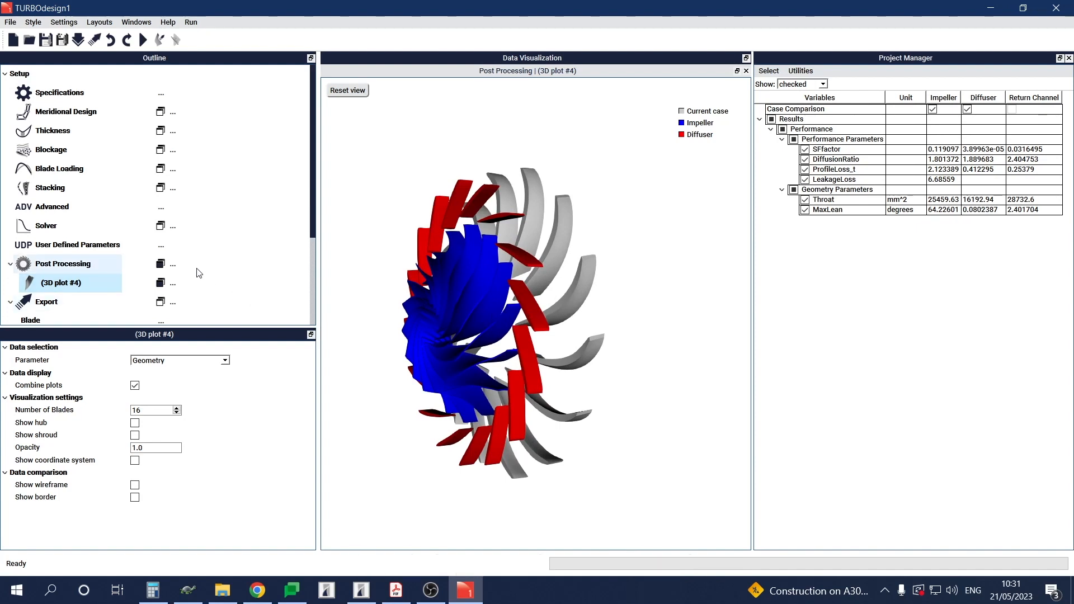
# Step: Add a streamwise 2D plot of Static Pressure for the compared cases at three spanwise locations: 0.0, 0.5 and 1.0
pyautogui.click(173, 264)
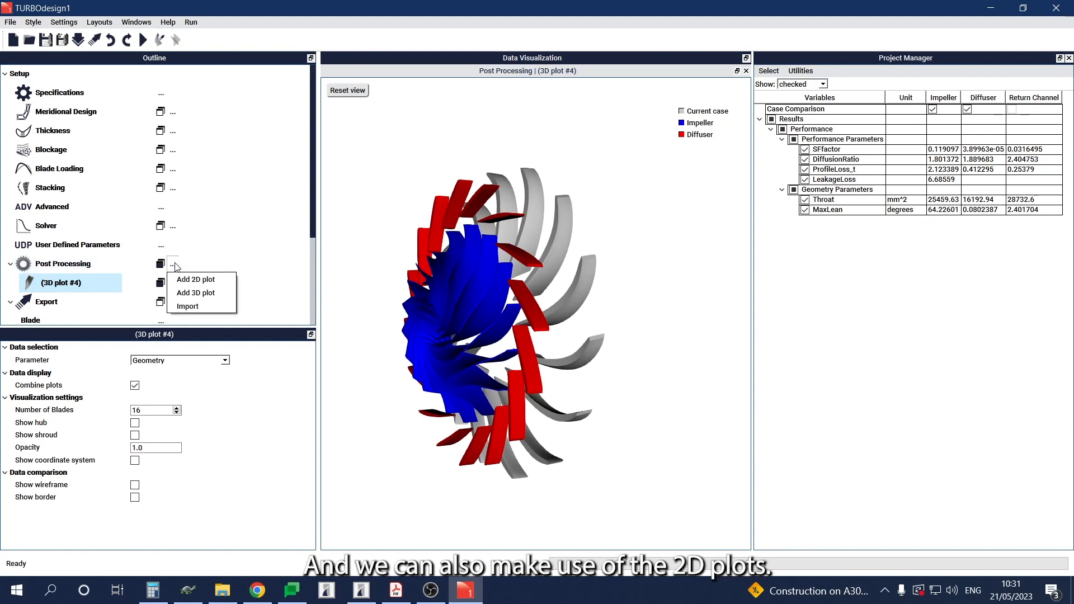
pyautogui.click(186, 279)
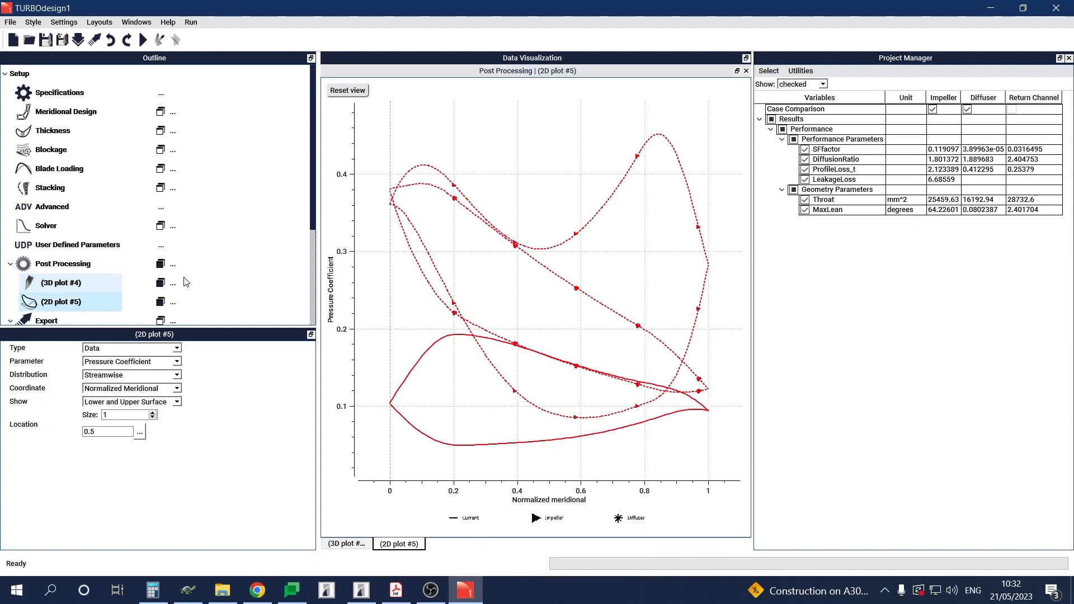
pyautogui.click(164, 361)
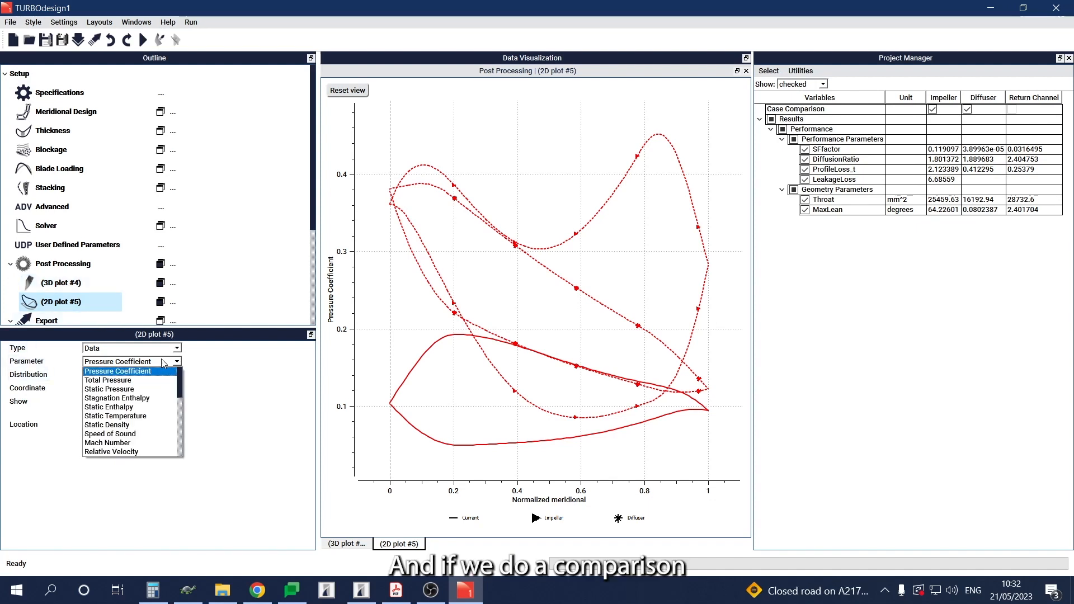
pyautogui.click(157, 390)
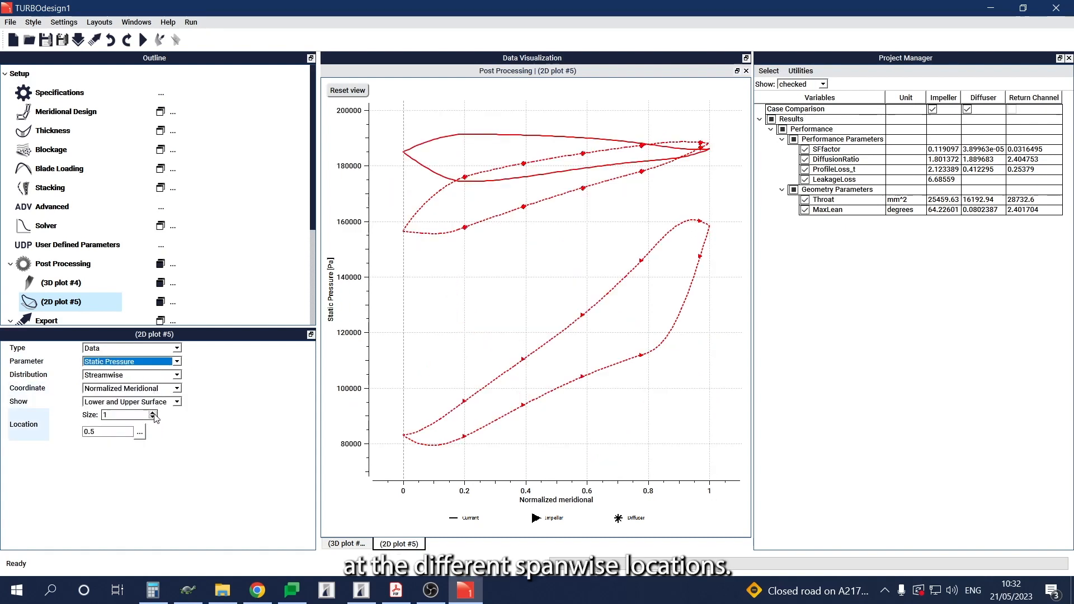
pyautogui.click(152, 413)
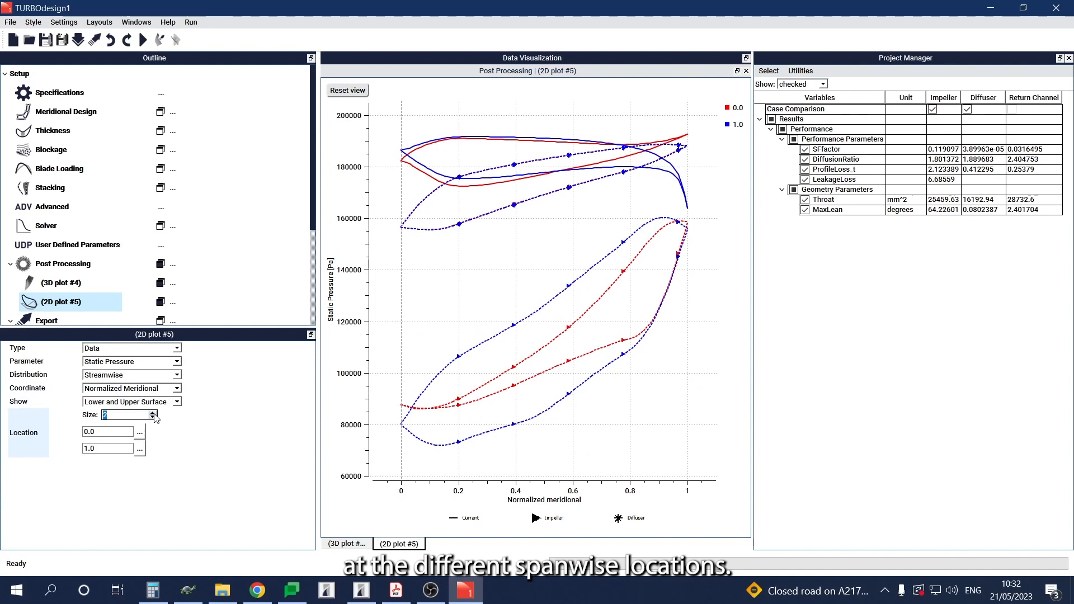
pyautogui.click(152, 413)
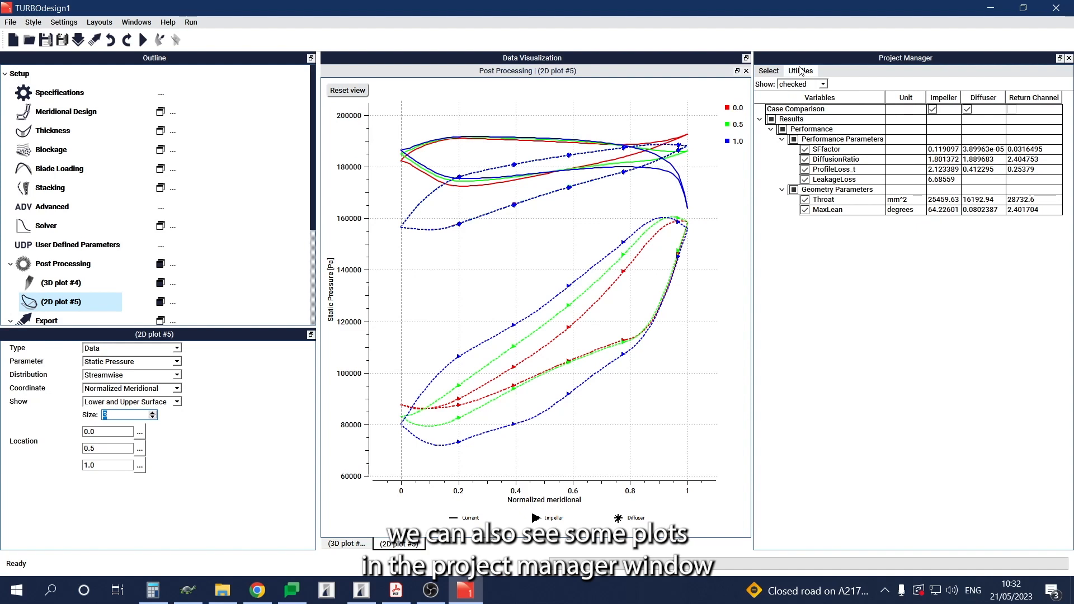
# Step: Show the project manager's 2D plot, enlarge its area and plot ProfileLoss_t across the cases
pyautogui.click(801, 70)
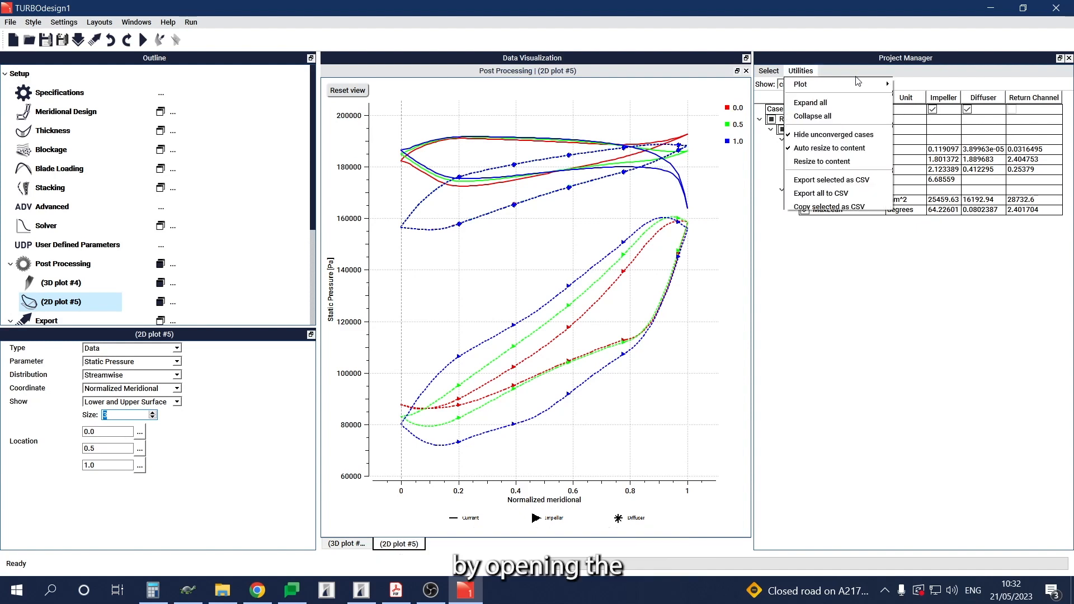
pyautogui.moveTo(859, 84)
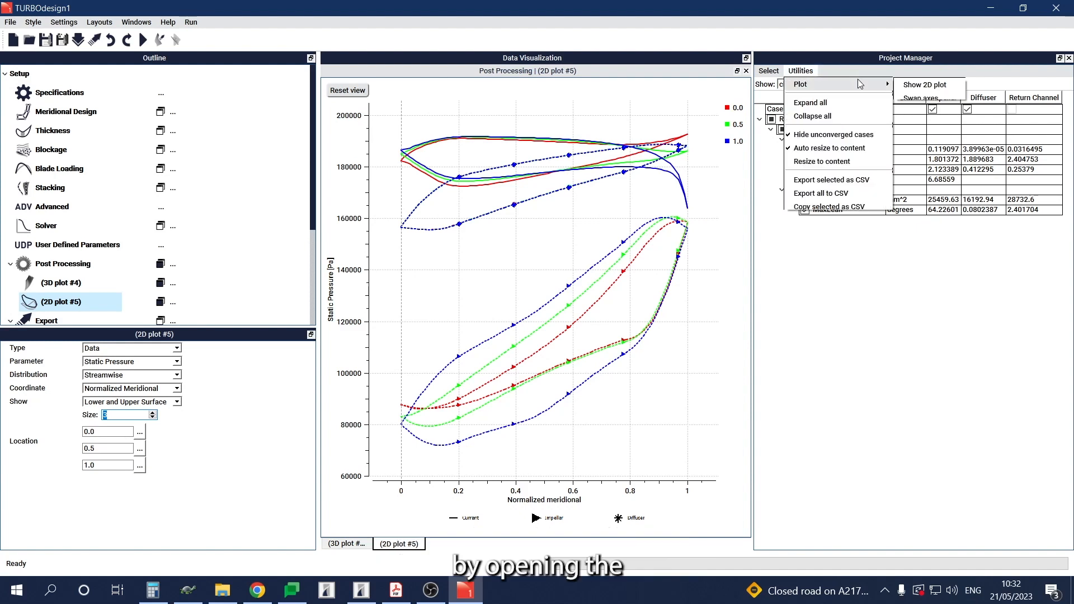
pyautogui.click(907, 85)
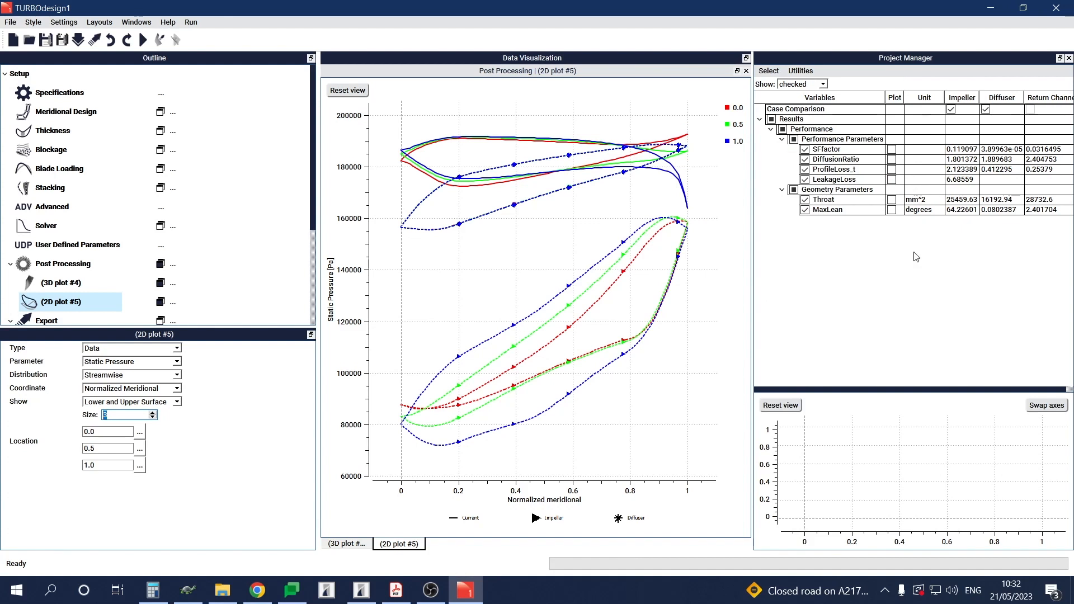
pyautogui.click(934, 385)
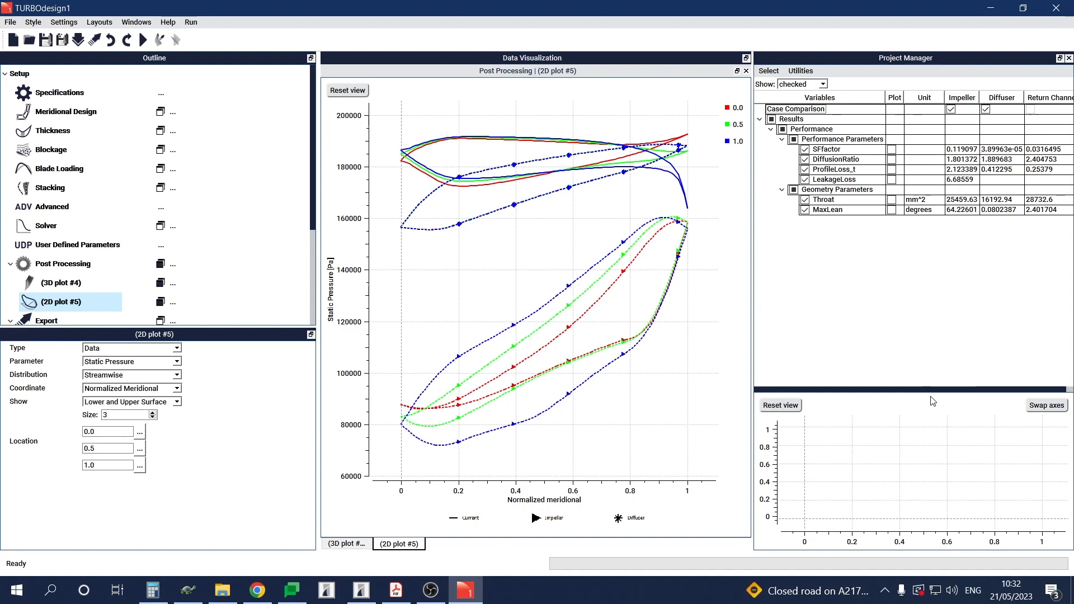
pyautogui.moveTo(929, 387); pyautogui.dragTo(923, 281)
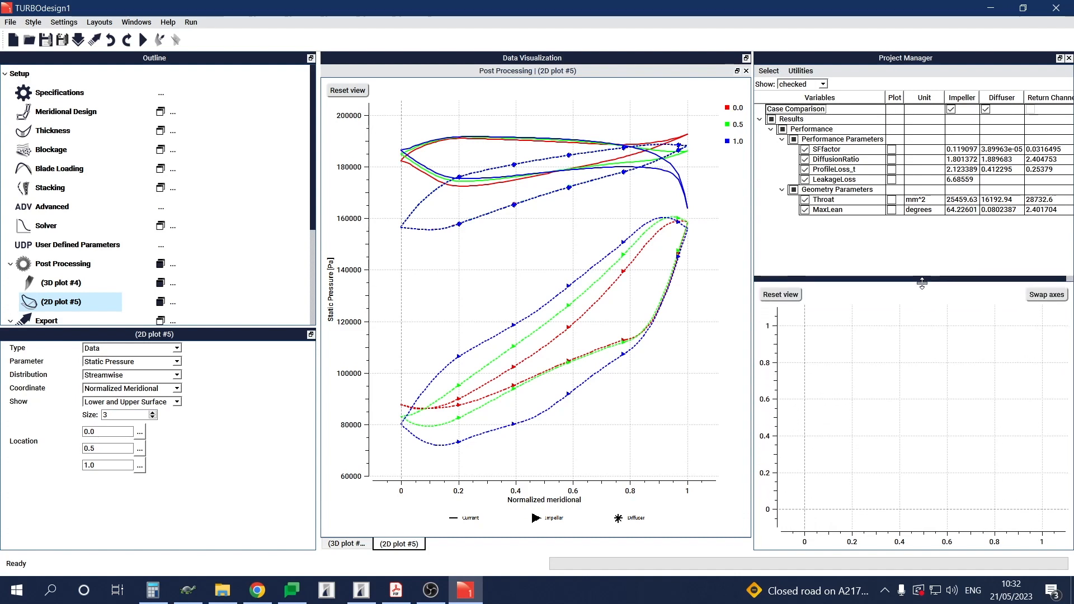
pyautogui.click(892, 169)
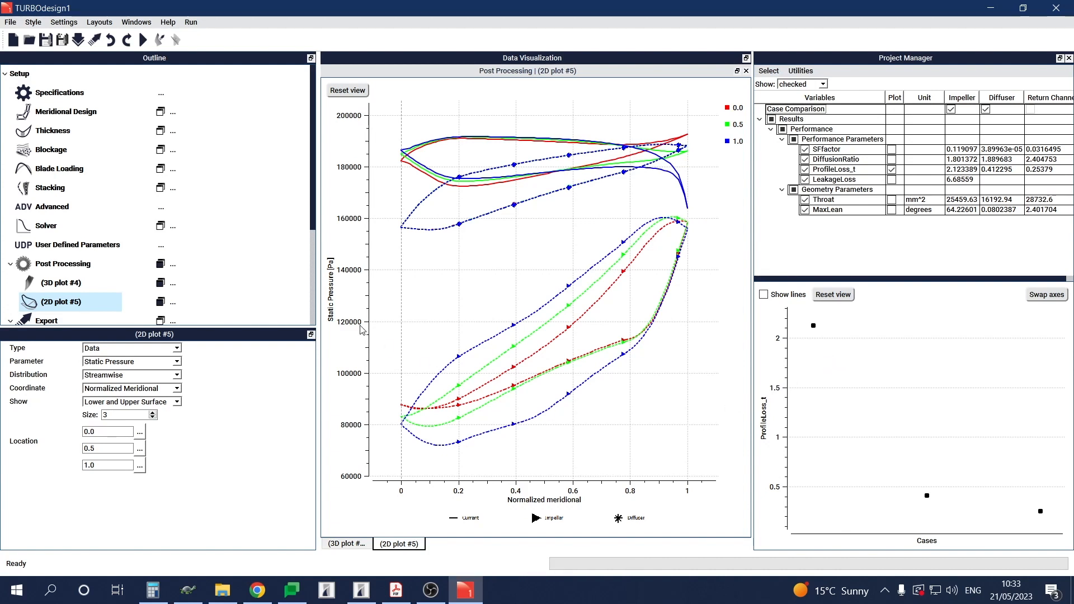
# Step: Examine the blade export settings and the available leading-edge types, keeping Tangential cut off
pyautogui.scroll(-5, 213, 185)
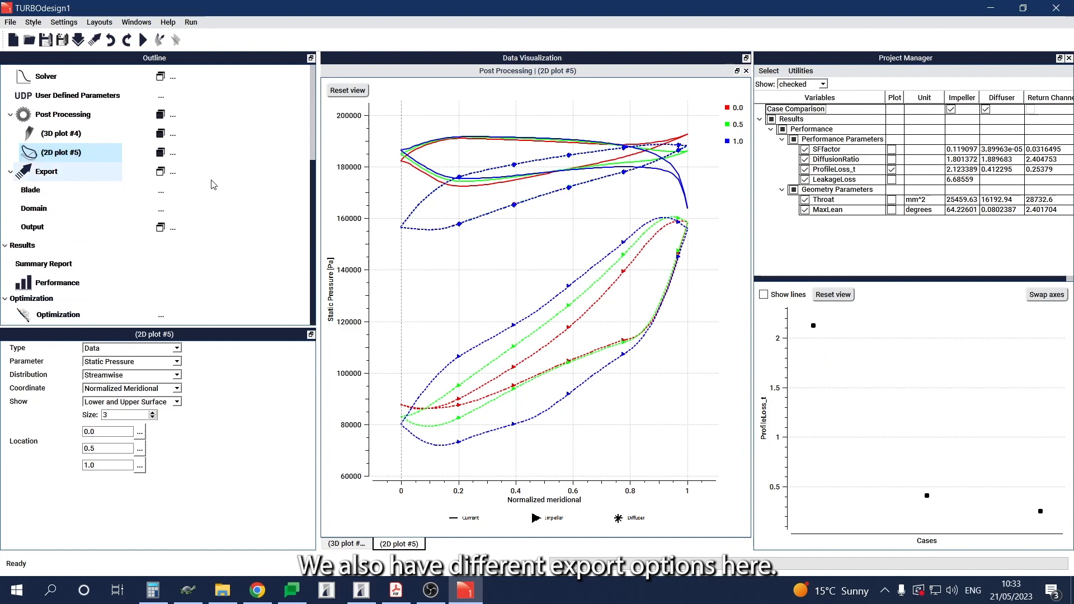
pyautogui.click(64, 194)
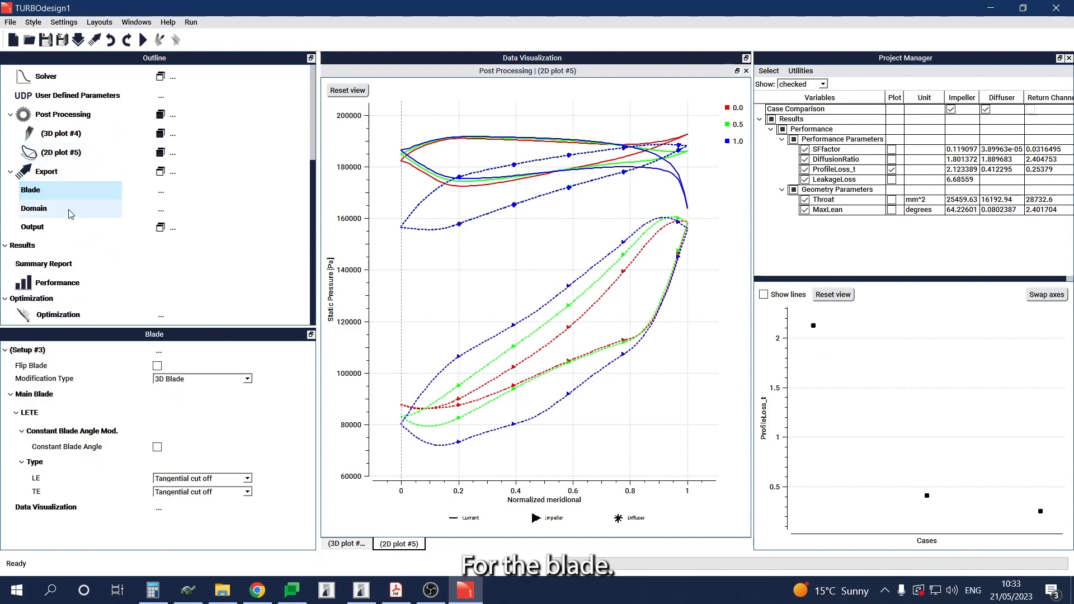
pyautogui.click(234, 478)
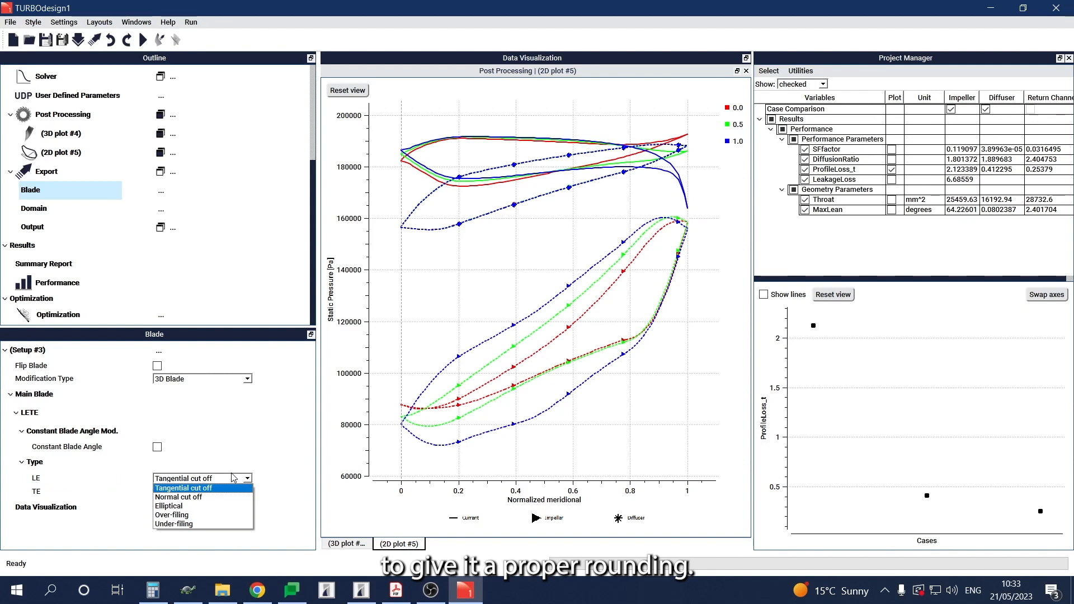
pyautogui.click(234, 477)
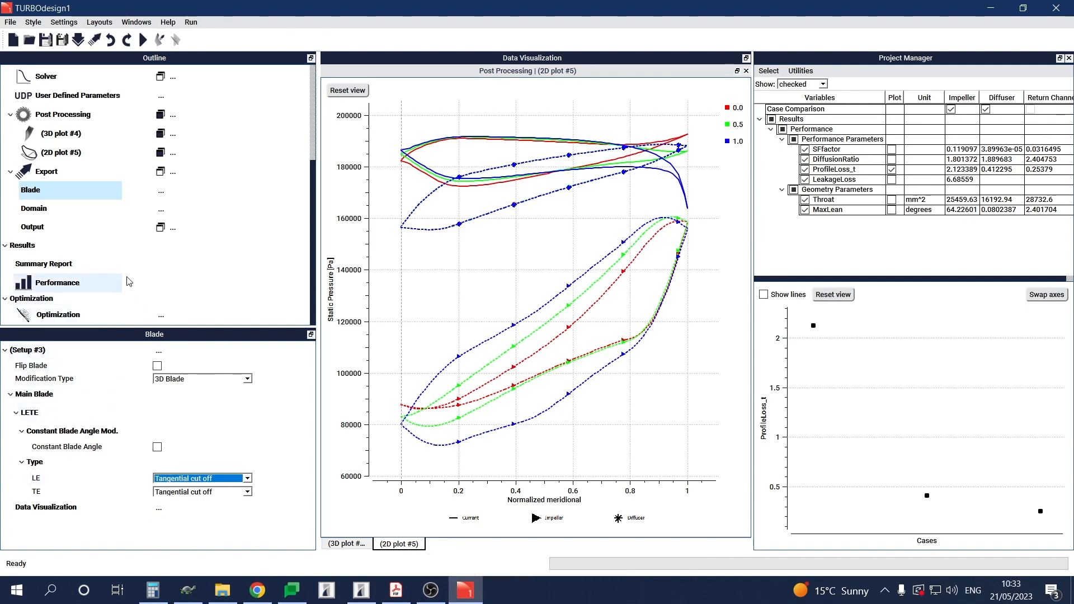
# Step: Examine the export domain settings and the available domain types, keeping Blade Only
pyautogui.click(69, 216)
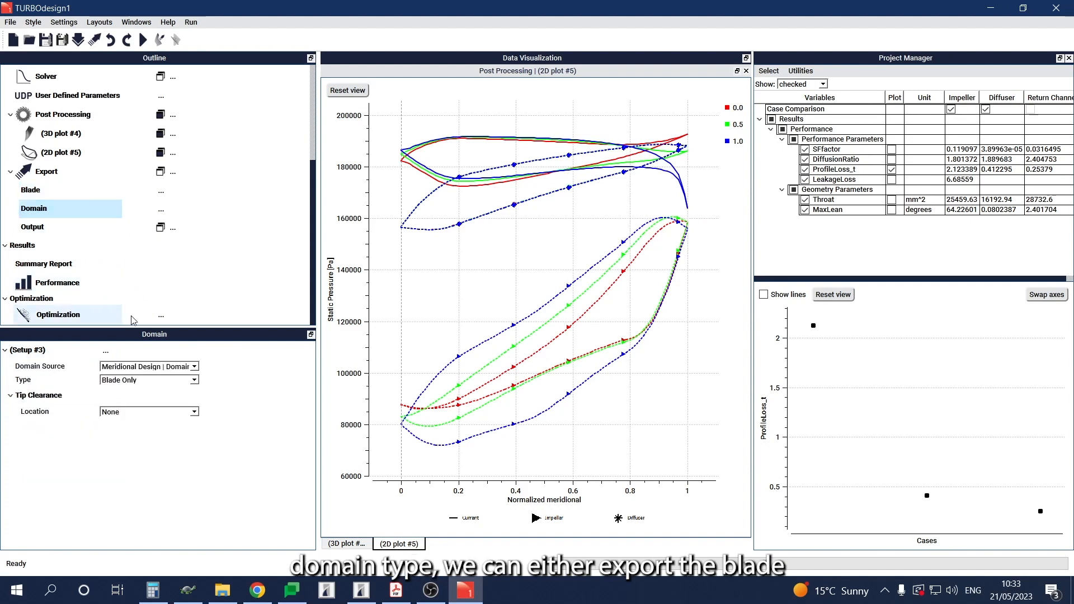
pyautogui.click(158, 382)
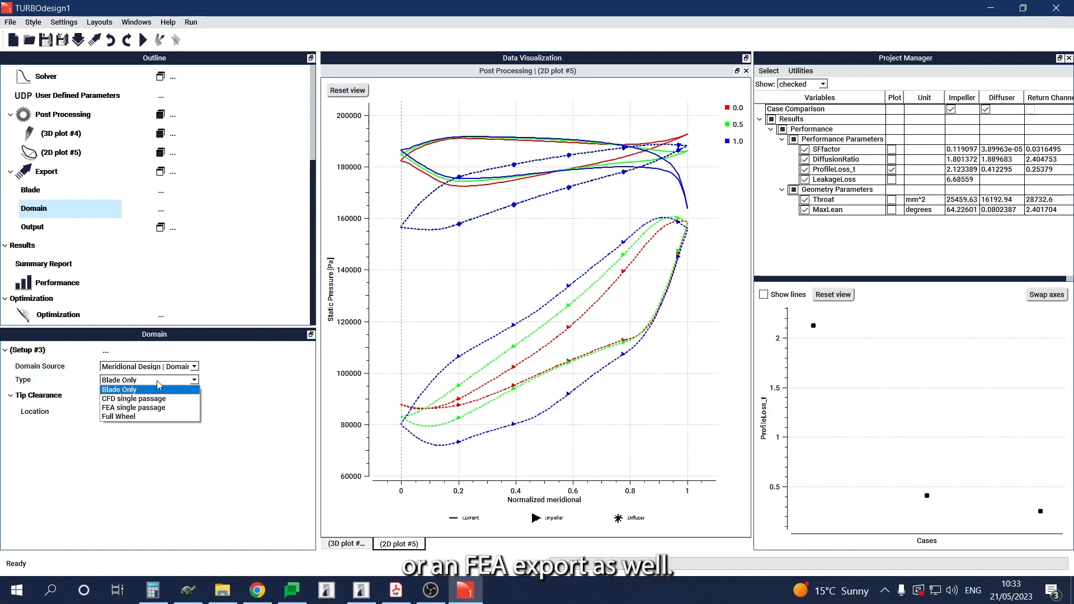
pyautogui.click(151, 389)
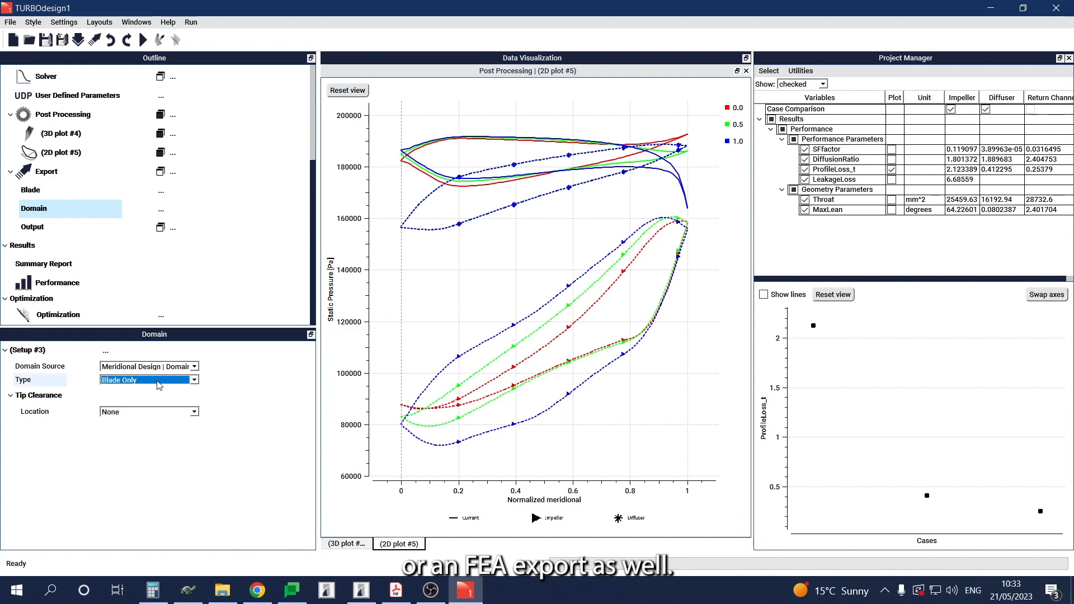
# Step: Examine the export output settings and the available output formats, keeping TURBOdesign Blade
pyautogui.click(92, 233)
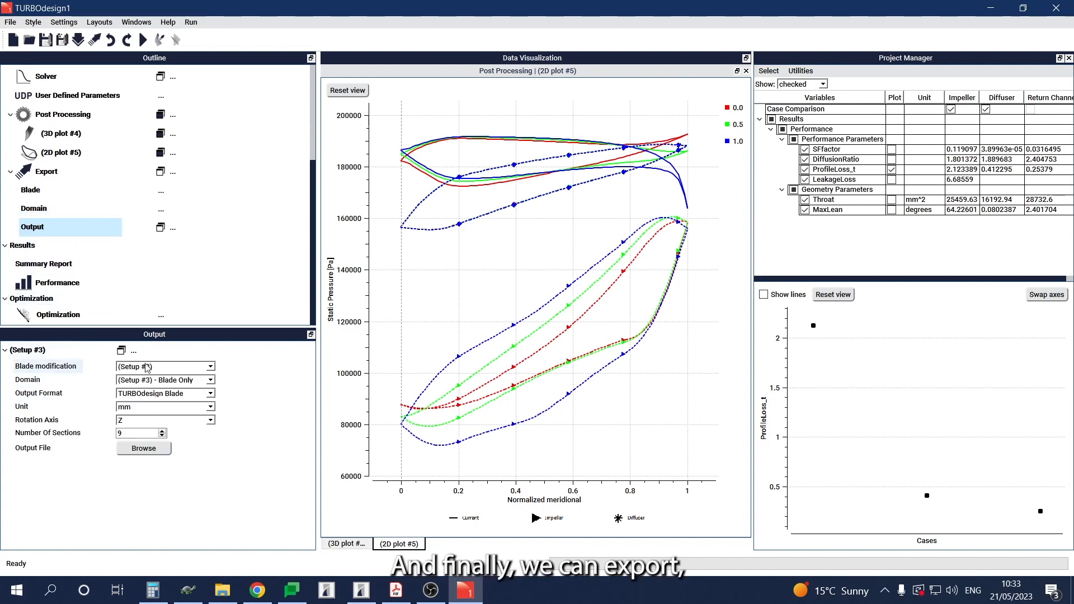
pyautogui.click(173, 395)
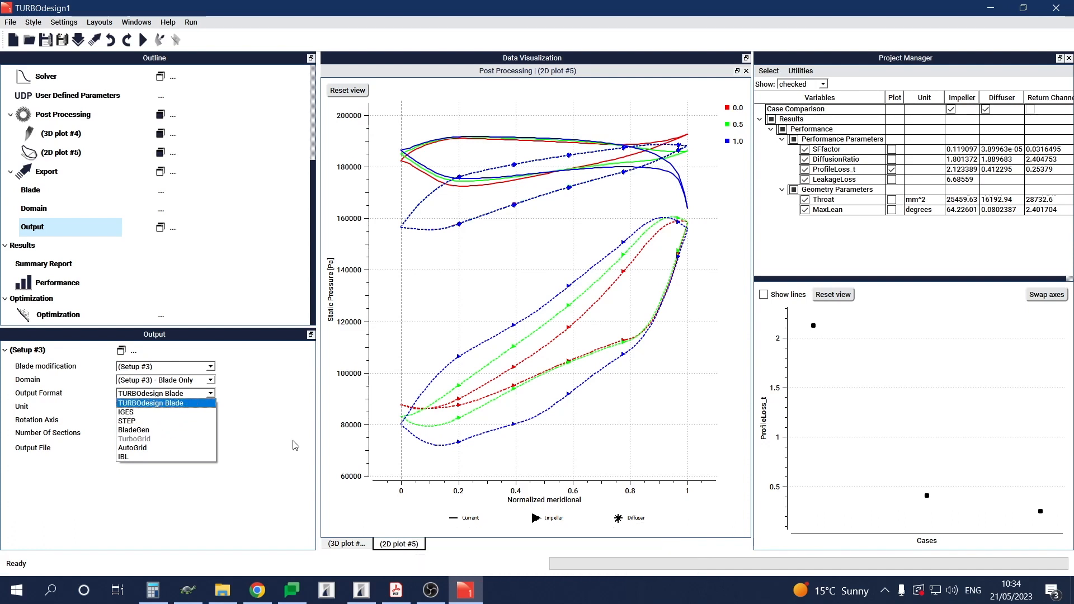
pyautogui.click(296, 461)
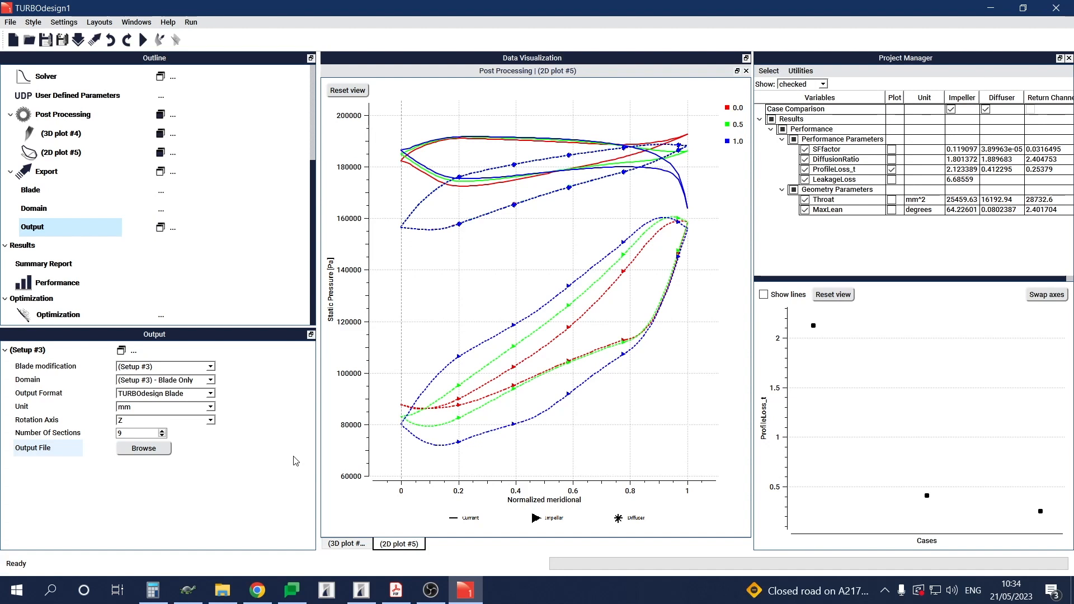